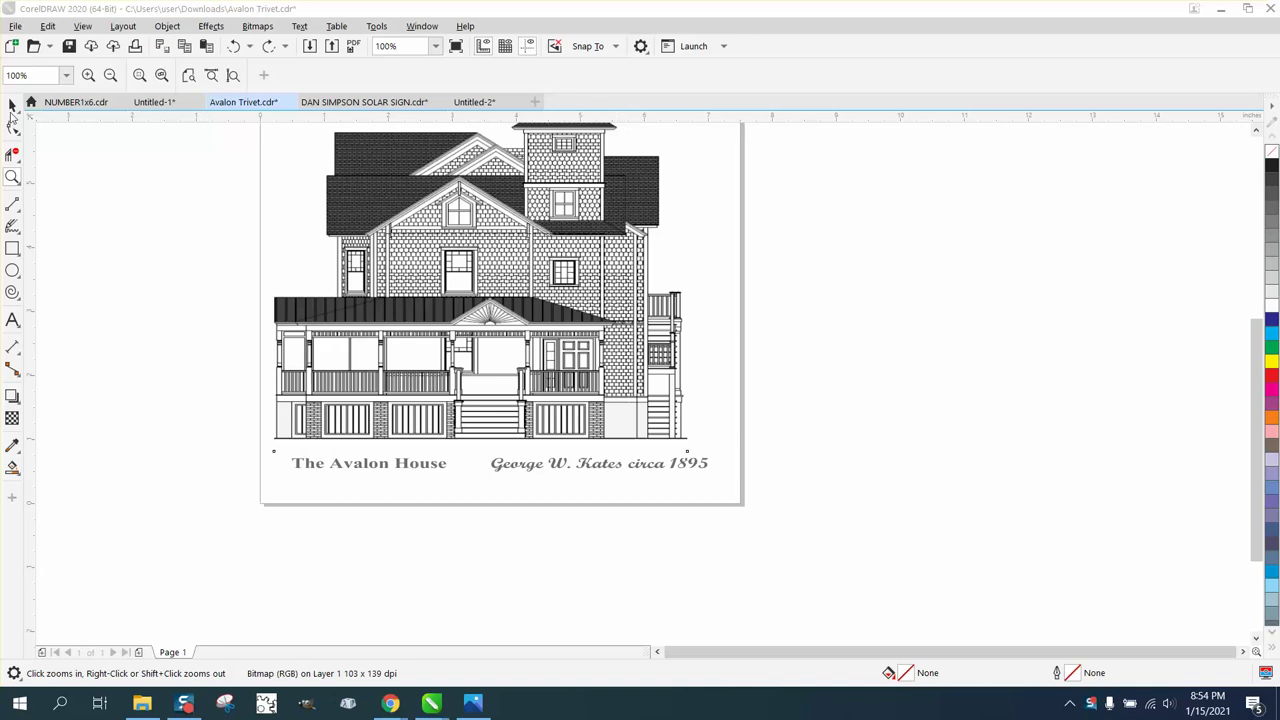
- Select the house bitmap and zoom in close on its shingles and window to check pixel blur
left_click(12, 106)
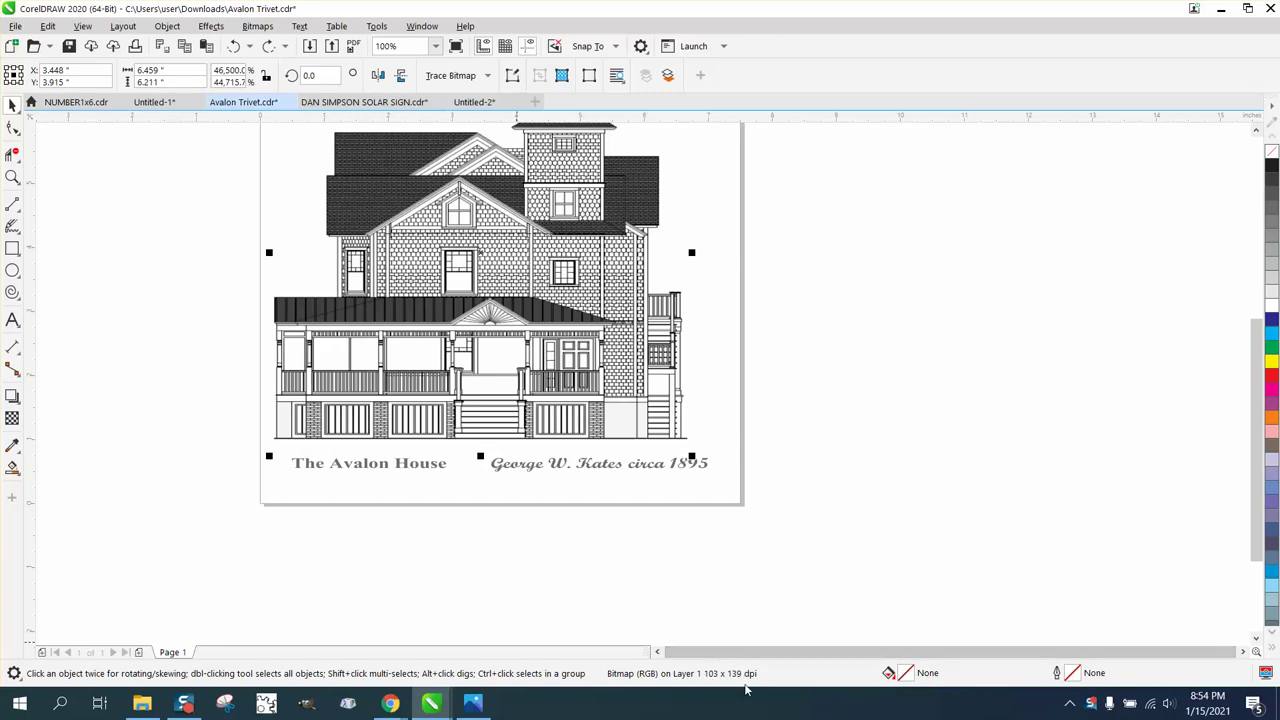
left_click(12, 177)
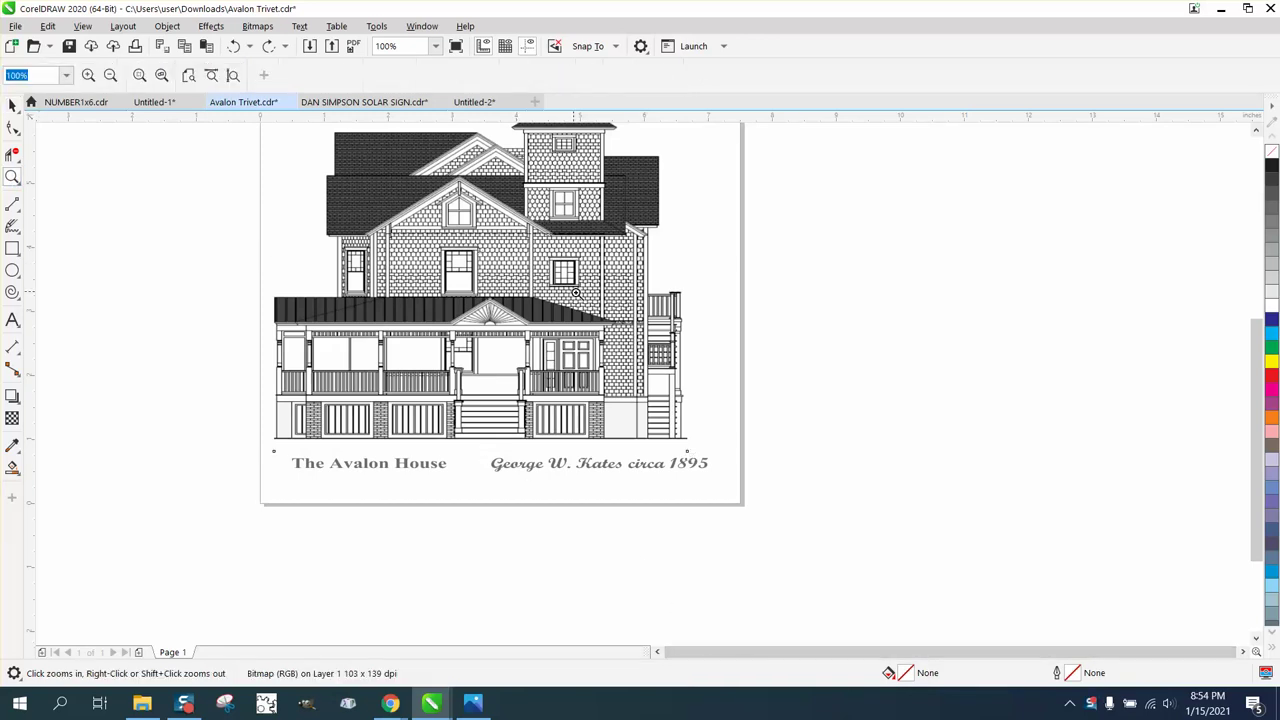
left_click_drag(549, 245, 602, 274)
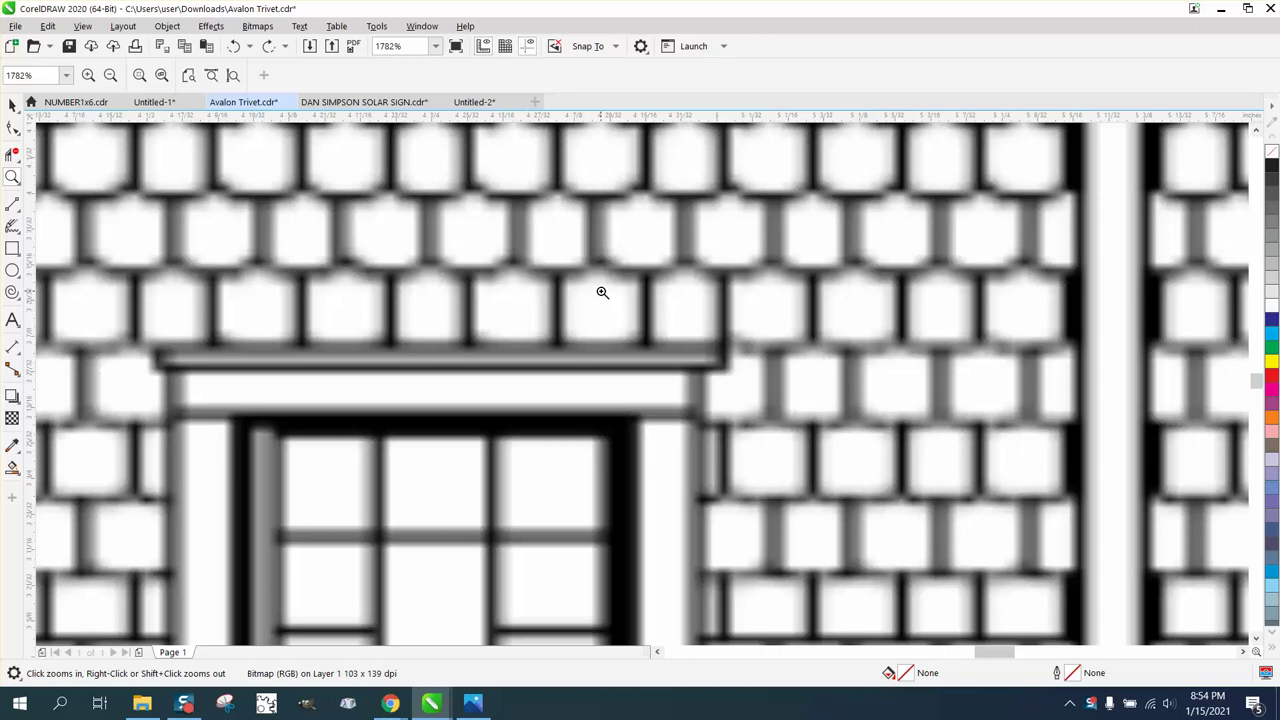
scroll(602, 292, "down", 2)
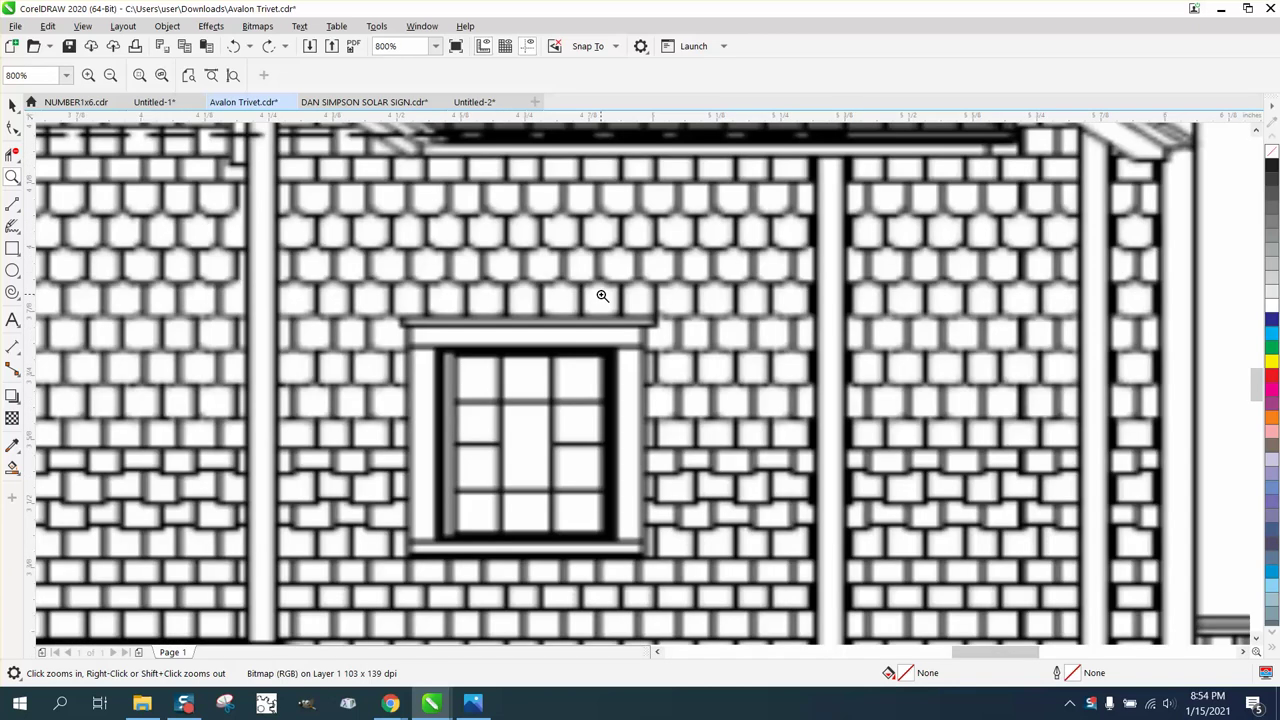
- Resample the Avalon House bitmap to a horizontal resolution of 300 dpi
left_click(266, 30)
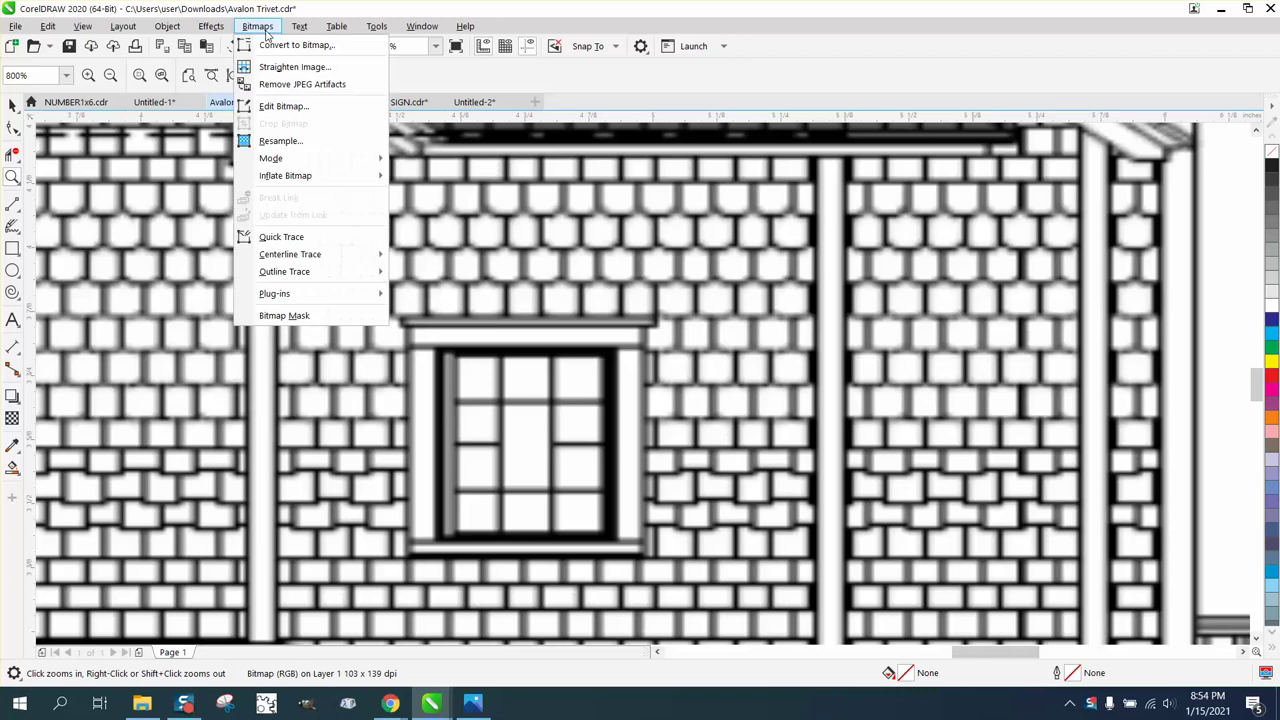
left_click(284, 141)
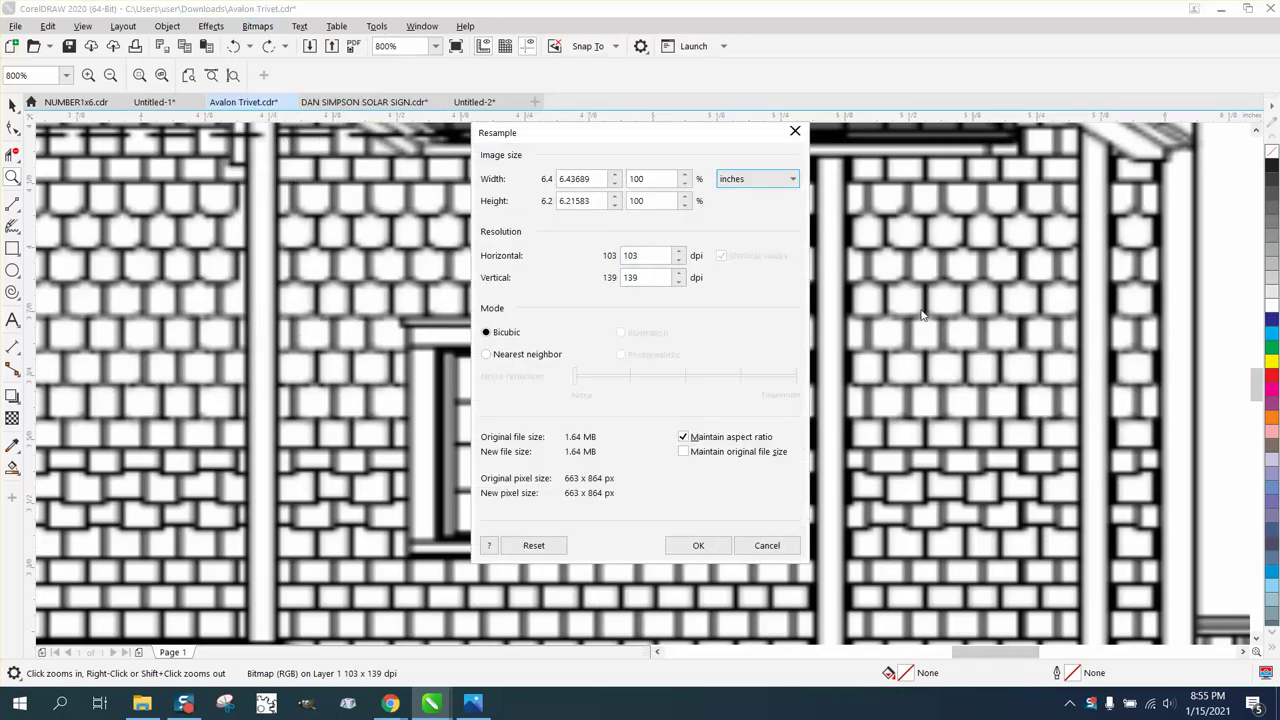
double_click(645, 256)
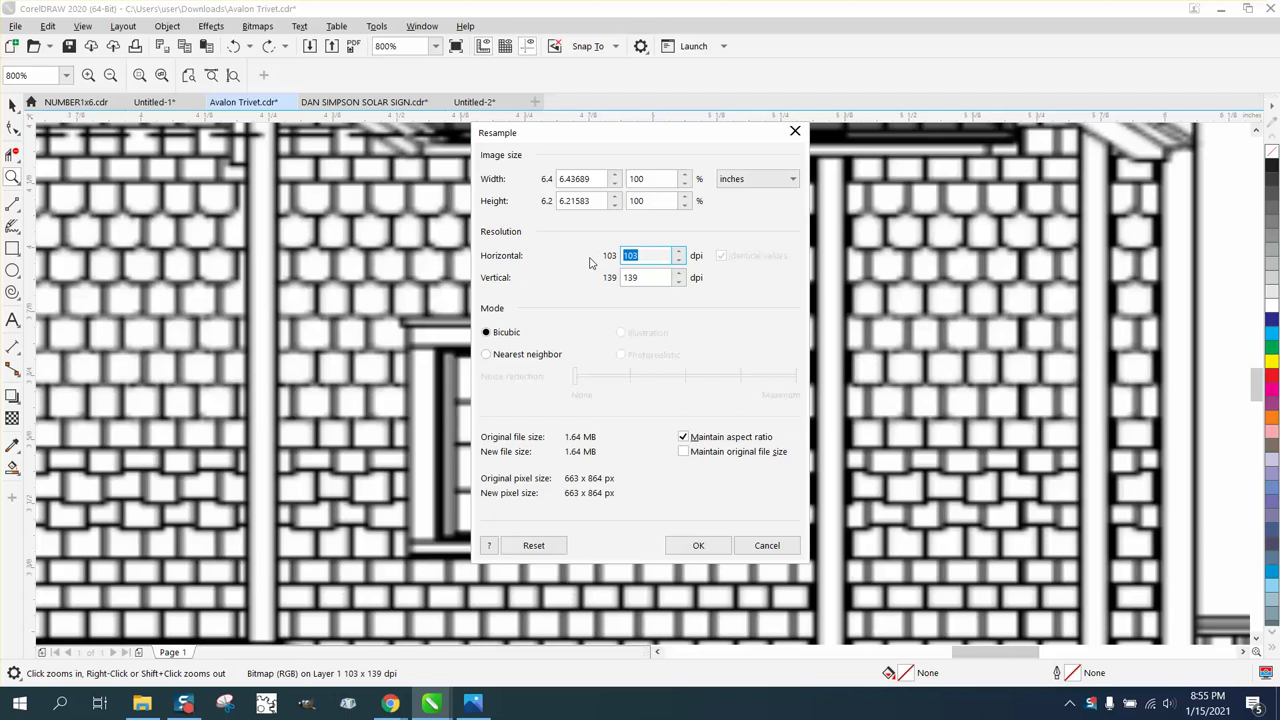
type("300")
key("Return")
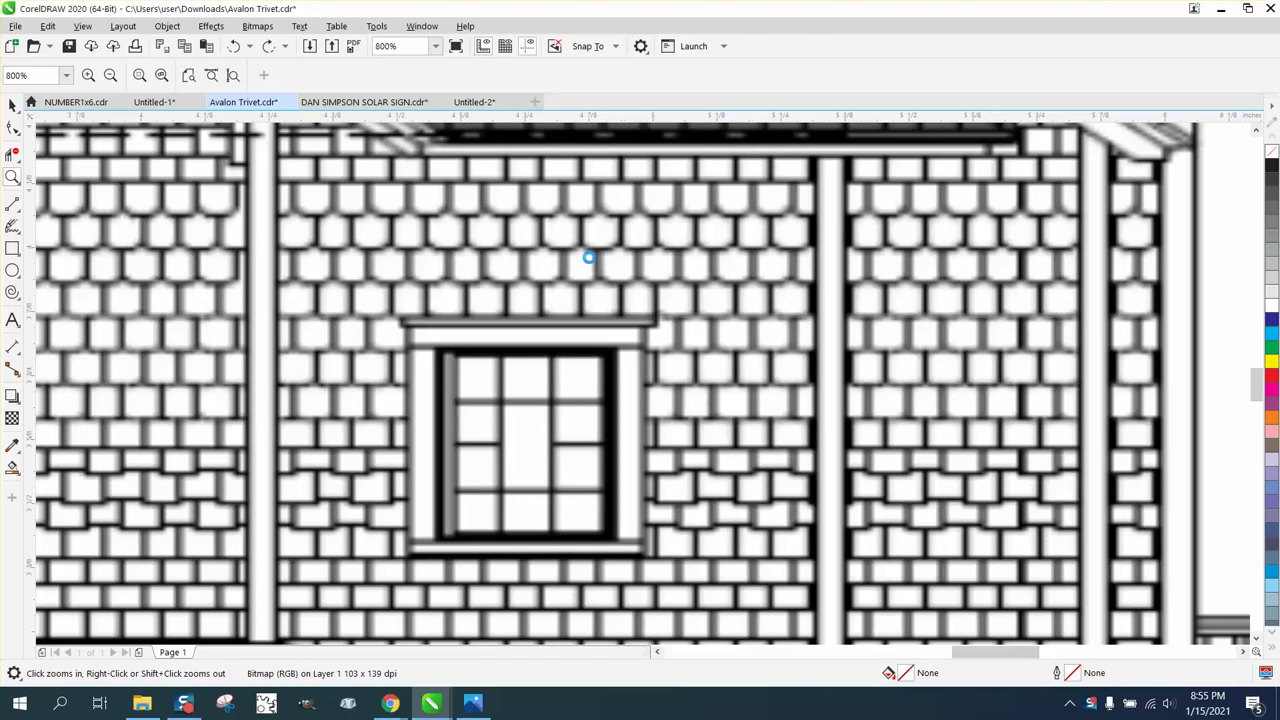
- Zoom back out to view the whole page, with a brief zoom onto the upper roof
scroll(729, 293, "down", 1)
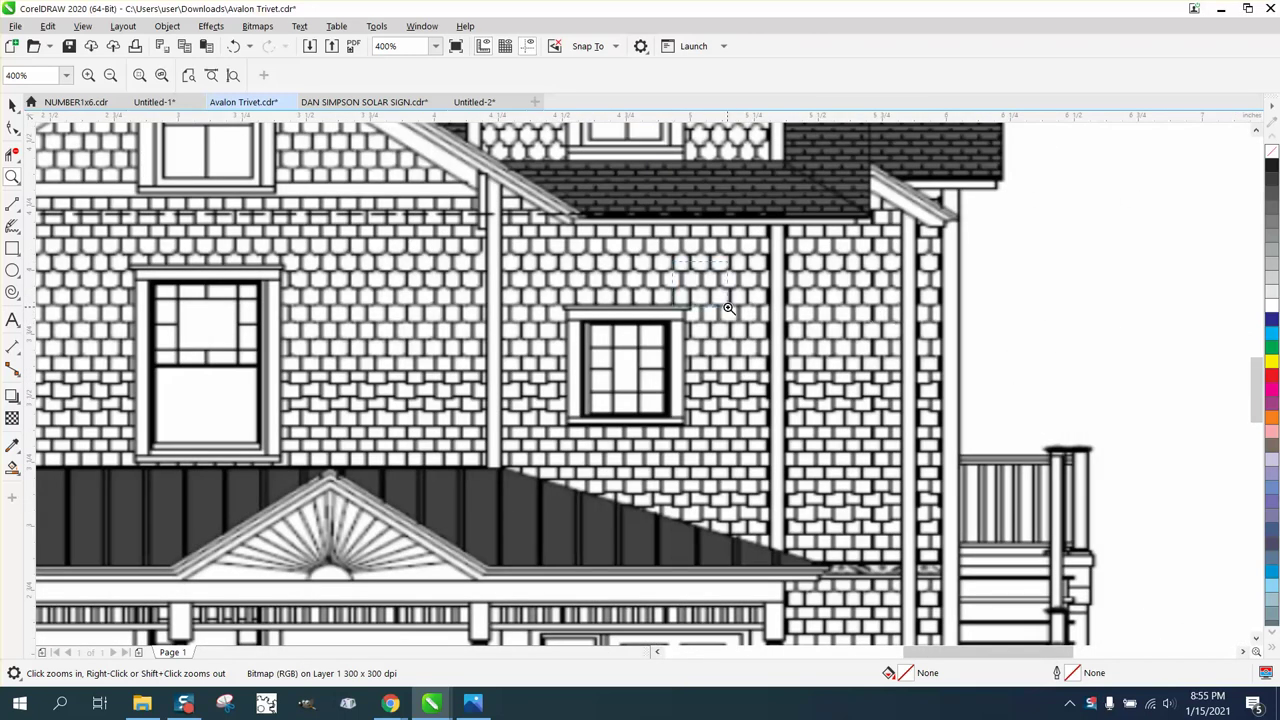
scroll(729, 306, "up", 2)
scroll(700, 287, "down", 3)
scroll(693, 282, "down", 1)
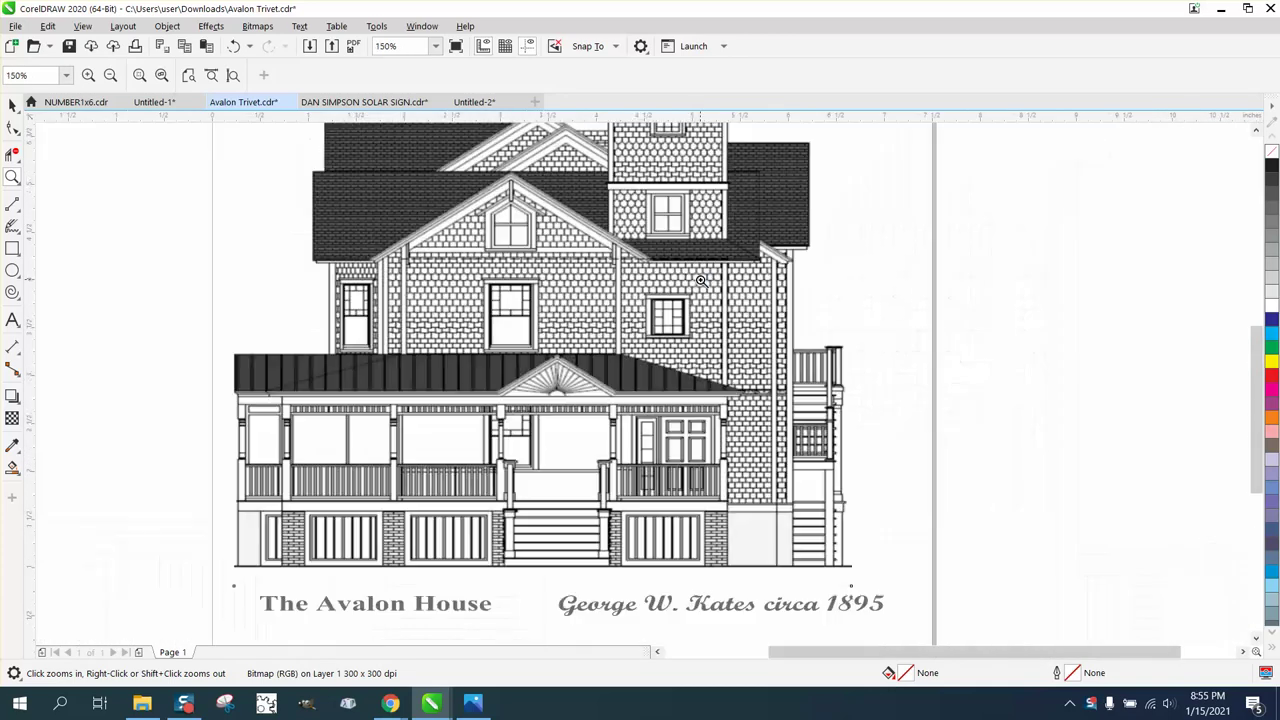
scroll(701, 281, "down", 1)
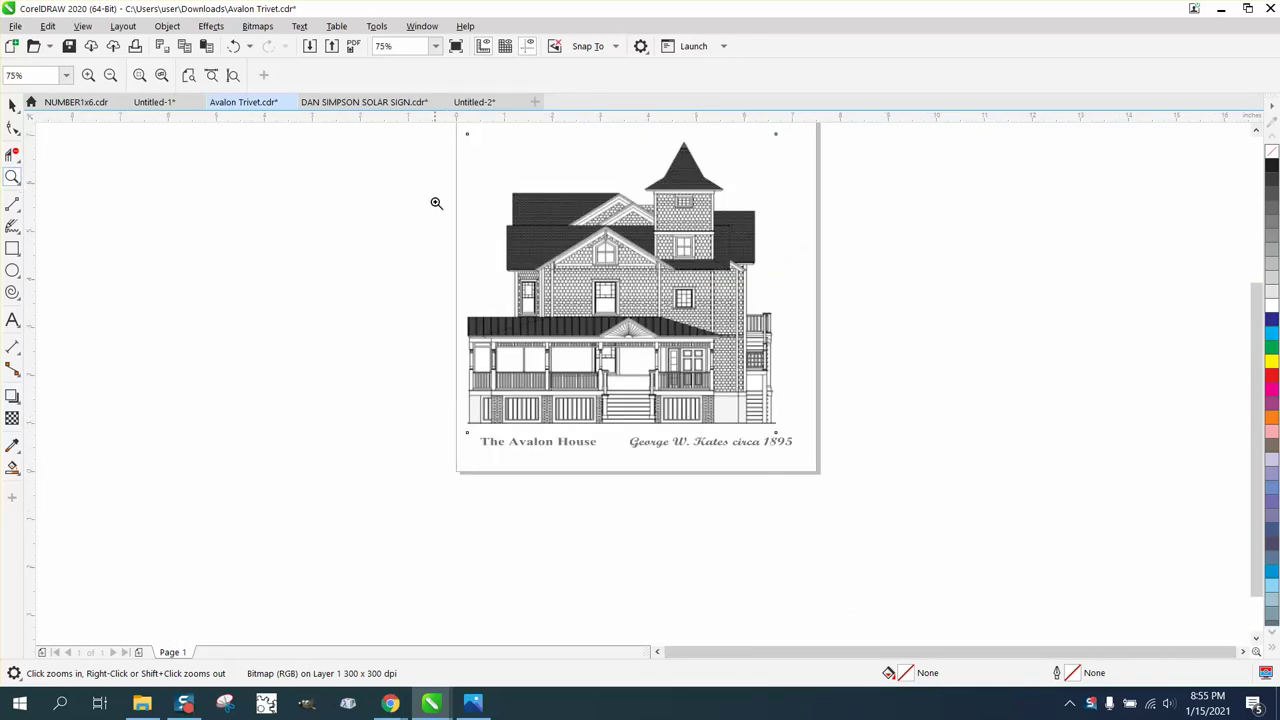
left_click_drag(467, 175, 680, 282)
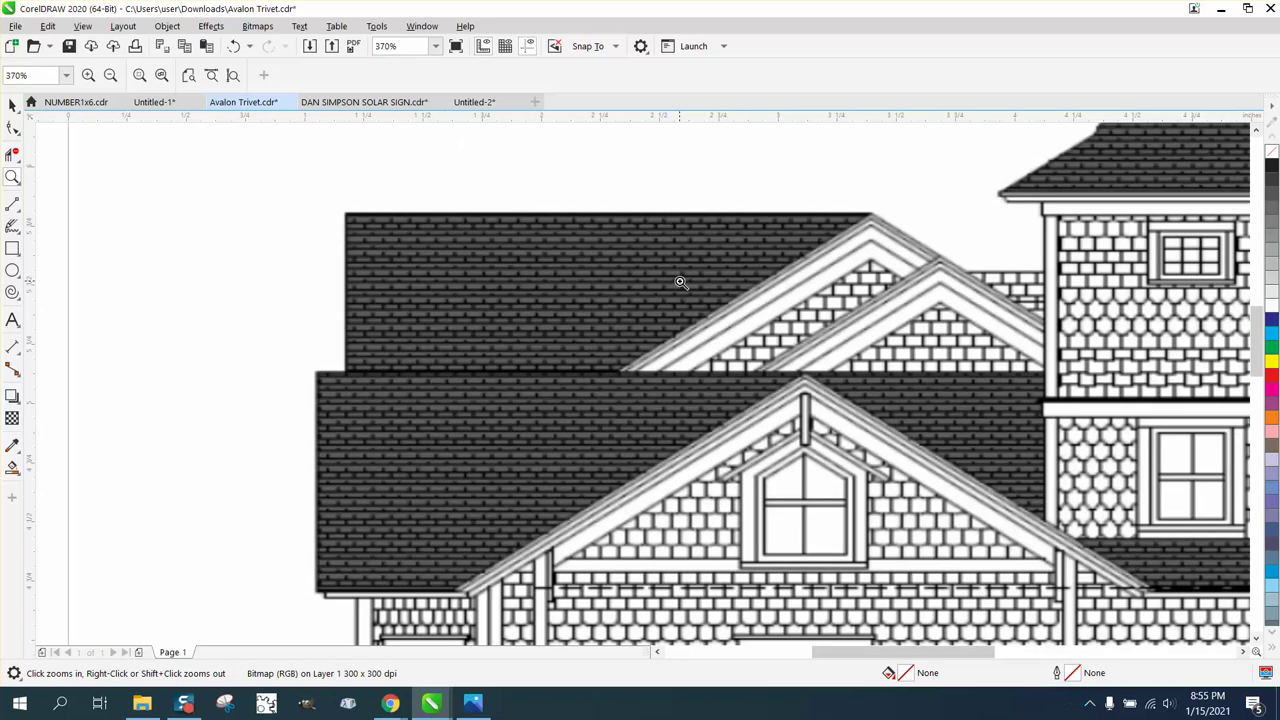
scroll(622, 258, "down", 1)
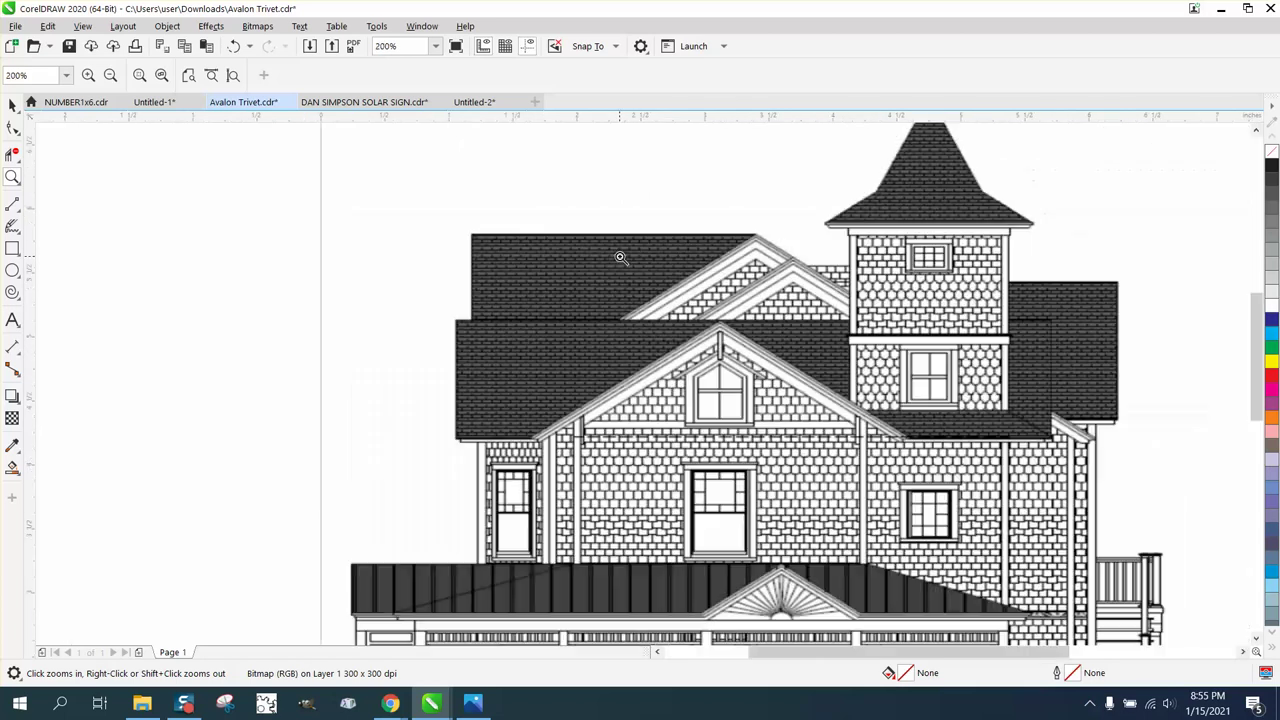
scroll(620, 257, "down", 1)
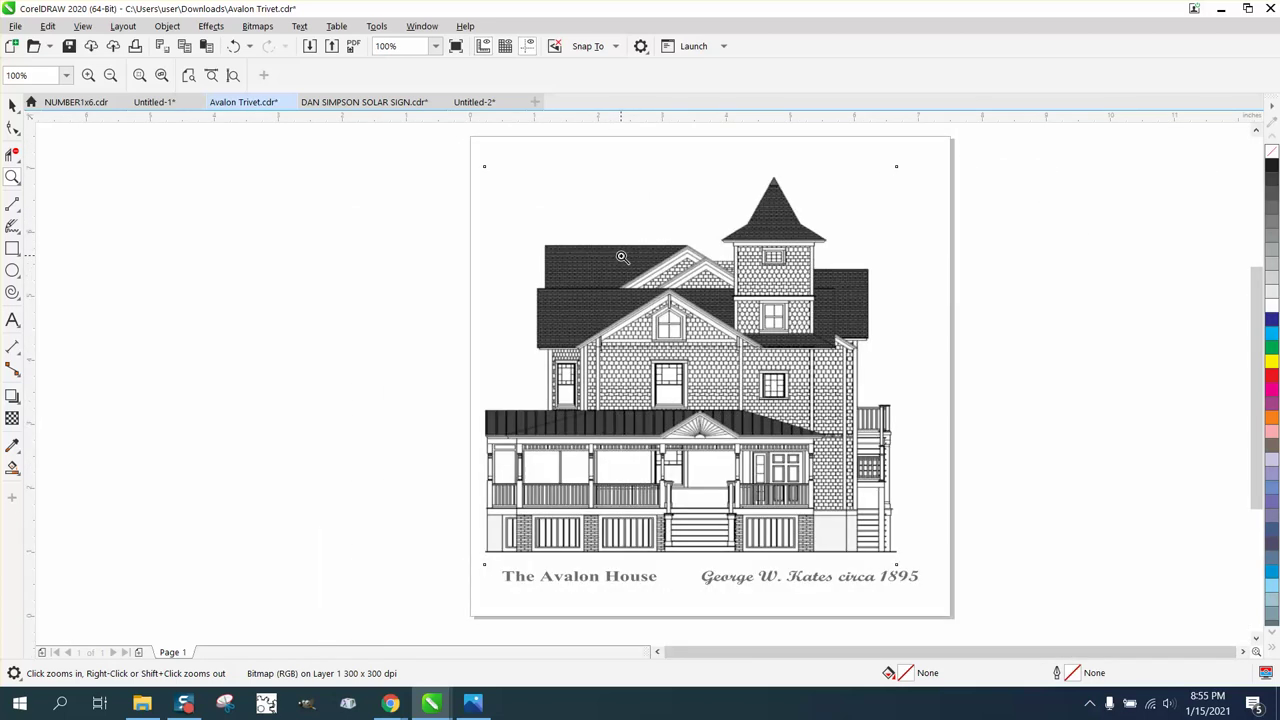
- Deselect the bitmap and set the nudge distance to 7 inches
left_click(12, 105)
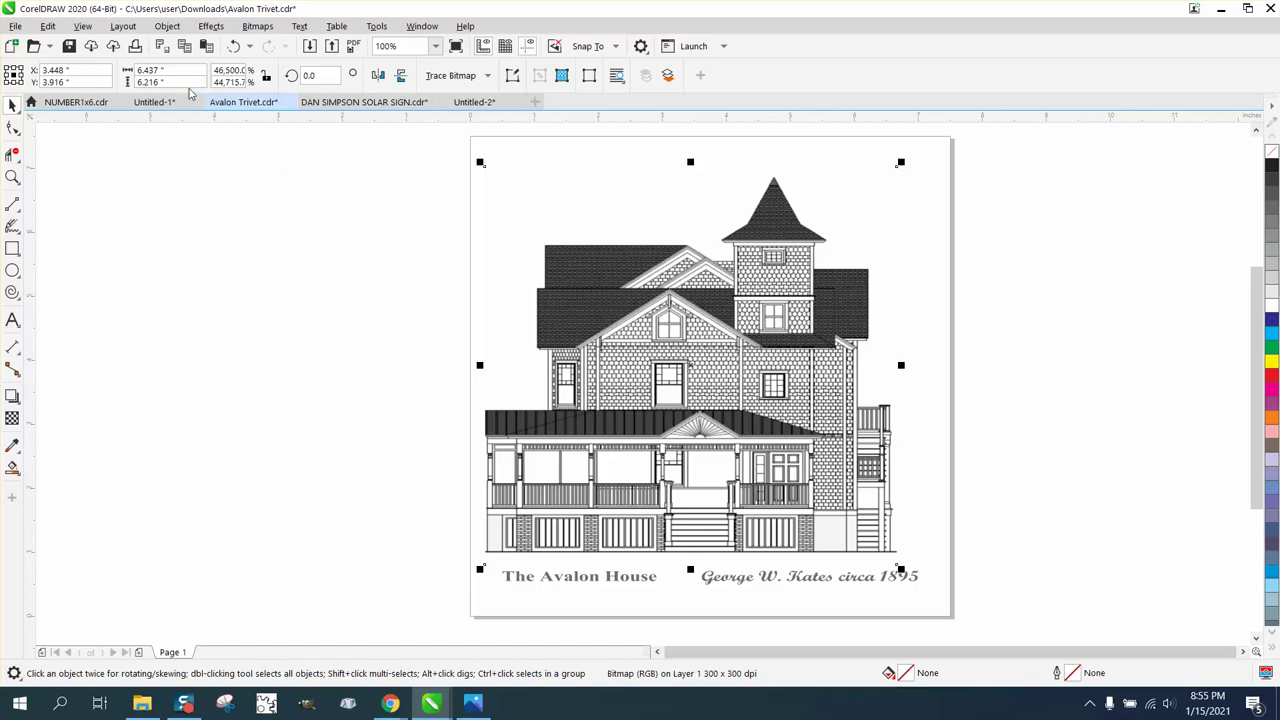
left_click(350, 215)
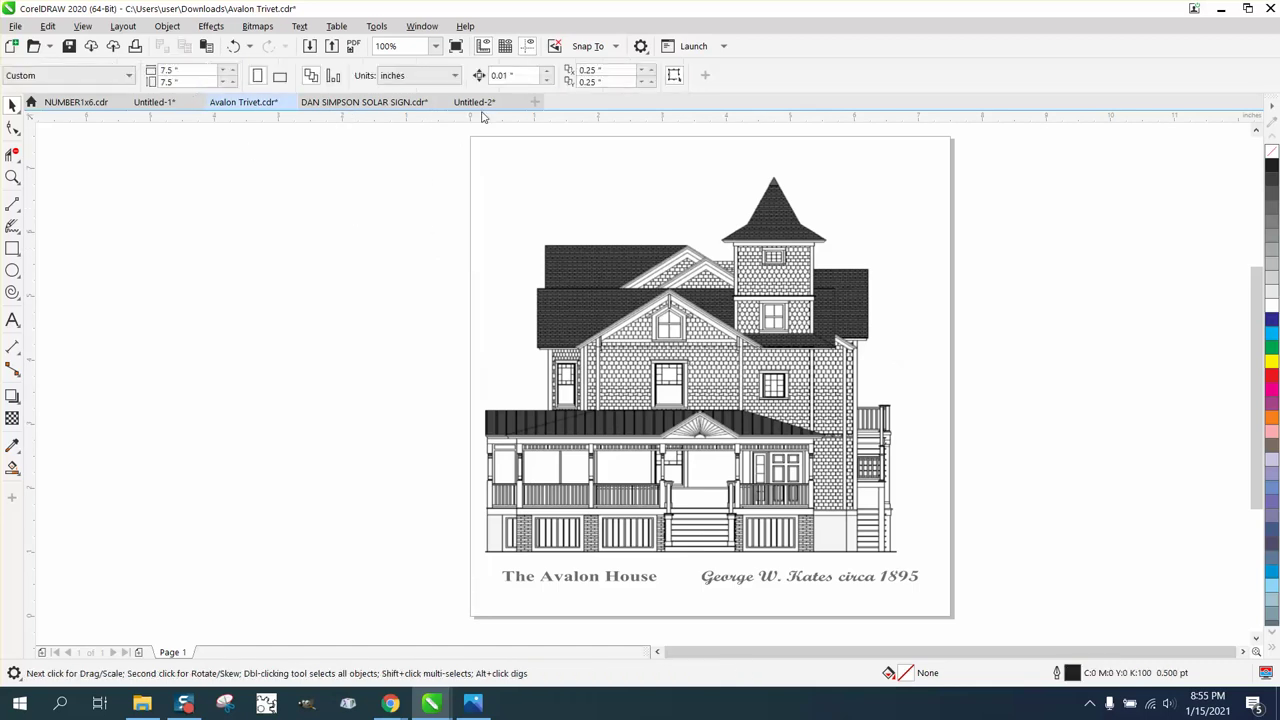
left_click_drag(522, 75, 465, 75)
type("7")
key("Return")
- Zoom onto the upper roof and draw a rectangle over its upper-left section
left_click(12, 177)
left_click_drag(495, 220, 772, 341)
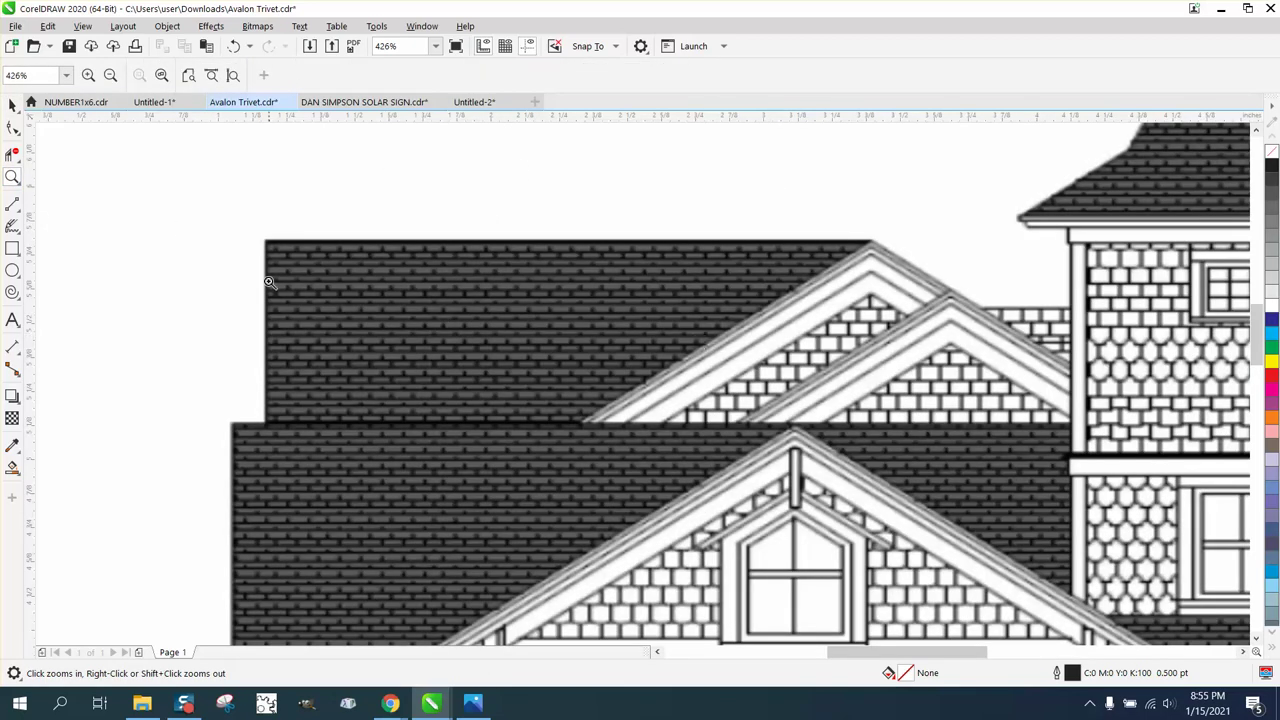
left_click(12, 249)
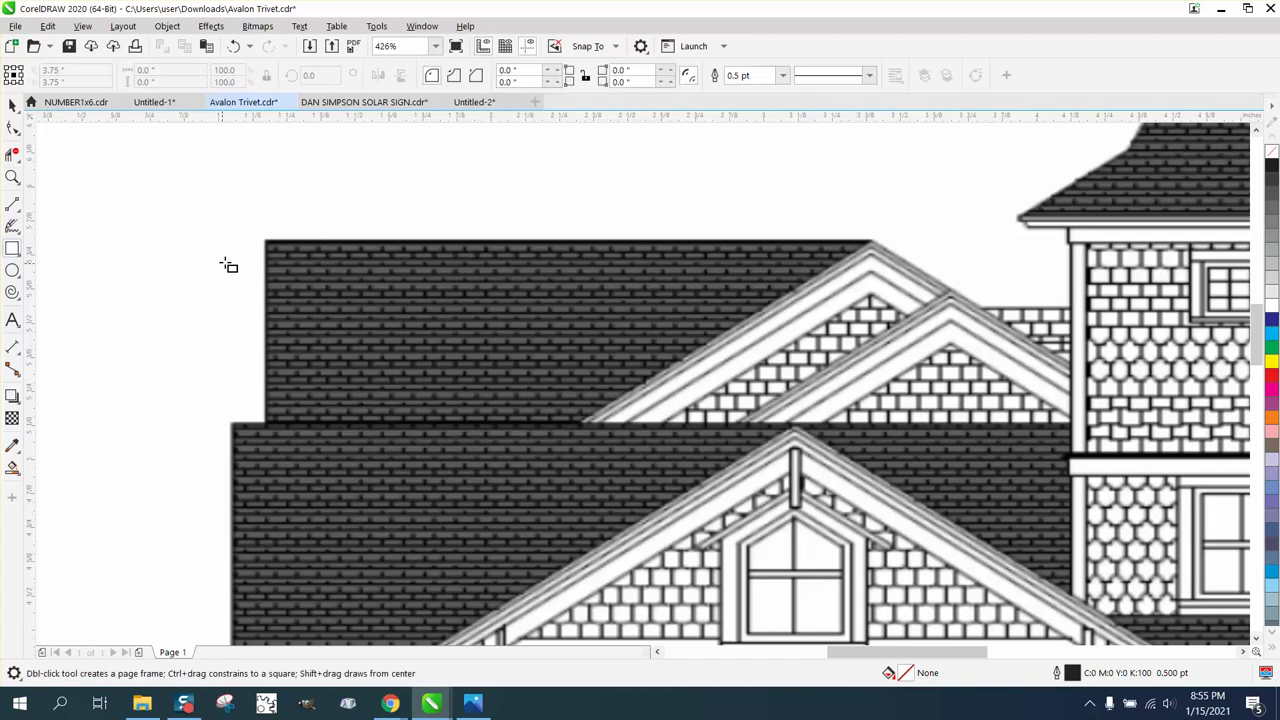
left_click_drag(262, 247, 876, 429)
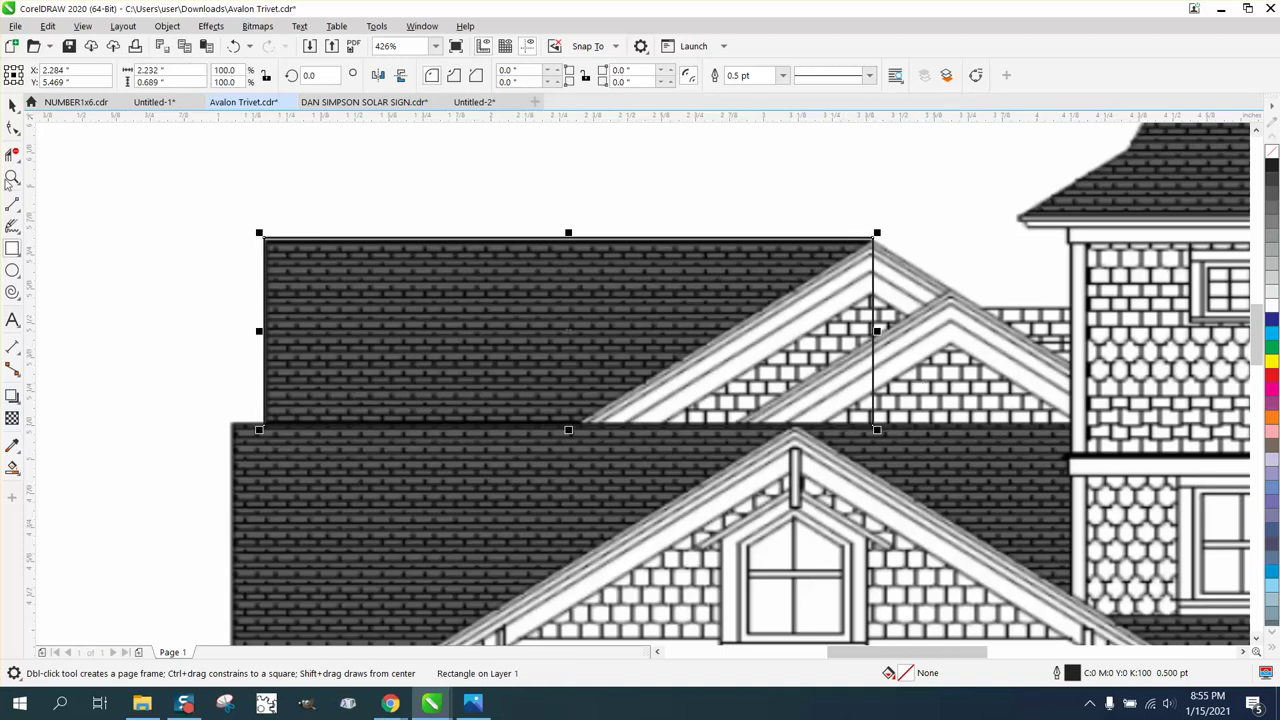
- Convert the rectangle to curves and drag its bottom-right node onto the roof slope
left_click(162, 30)
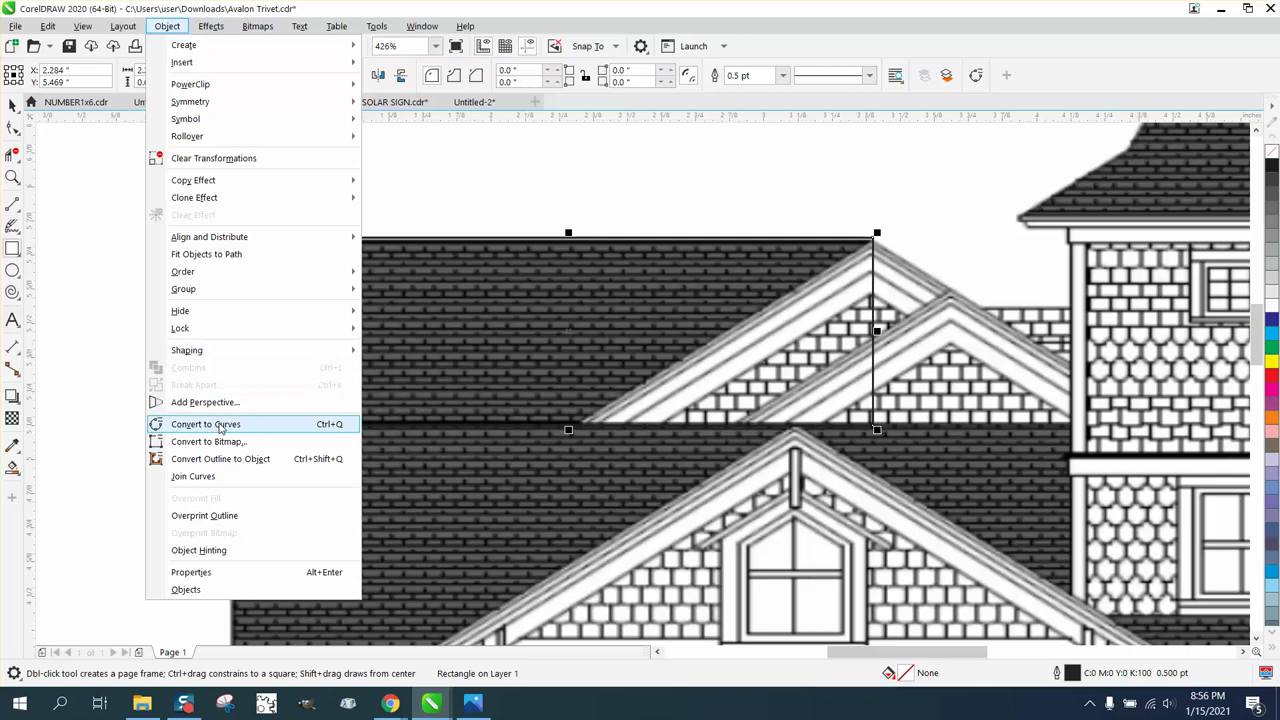
left_click(222, 428)
left_click(12, 127)
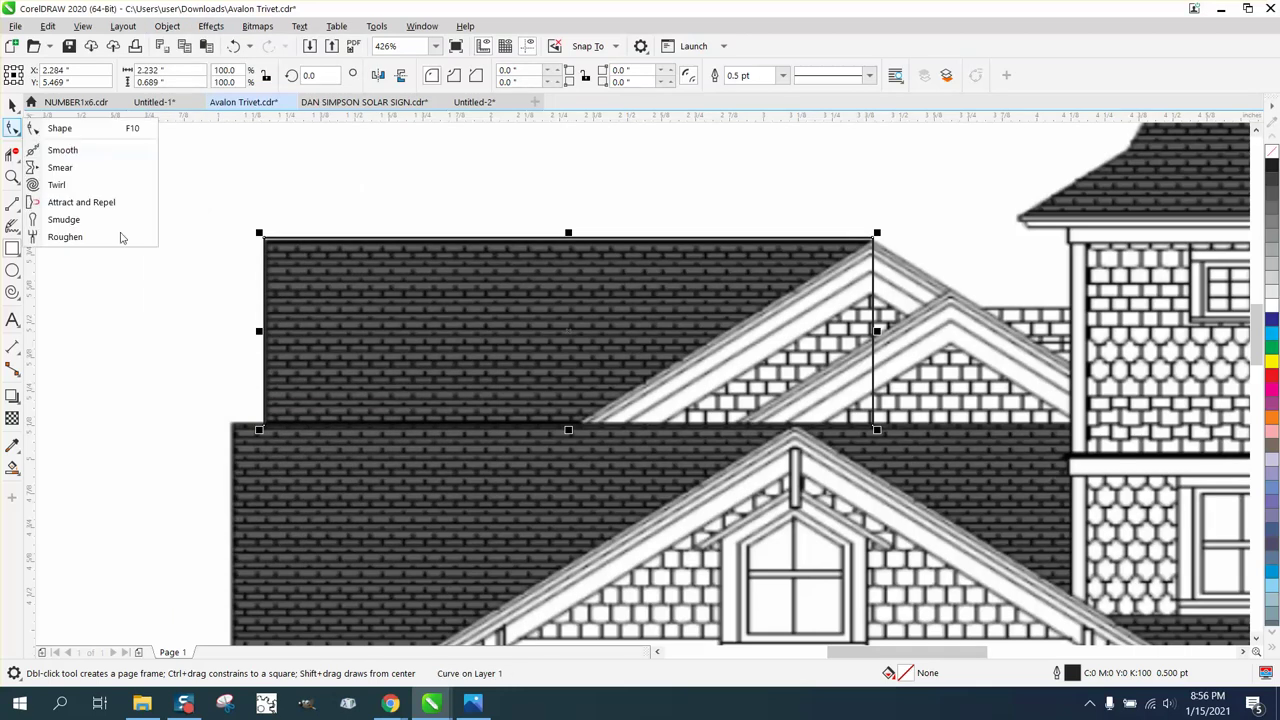
left_click(12, 152)
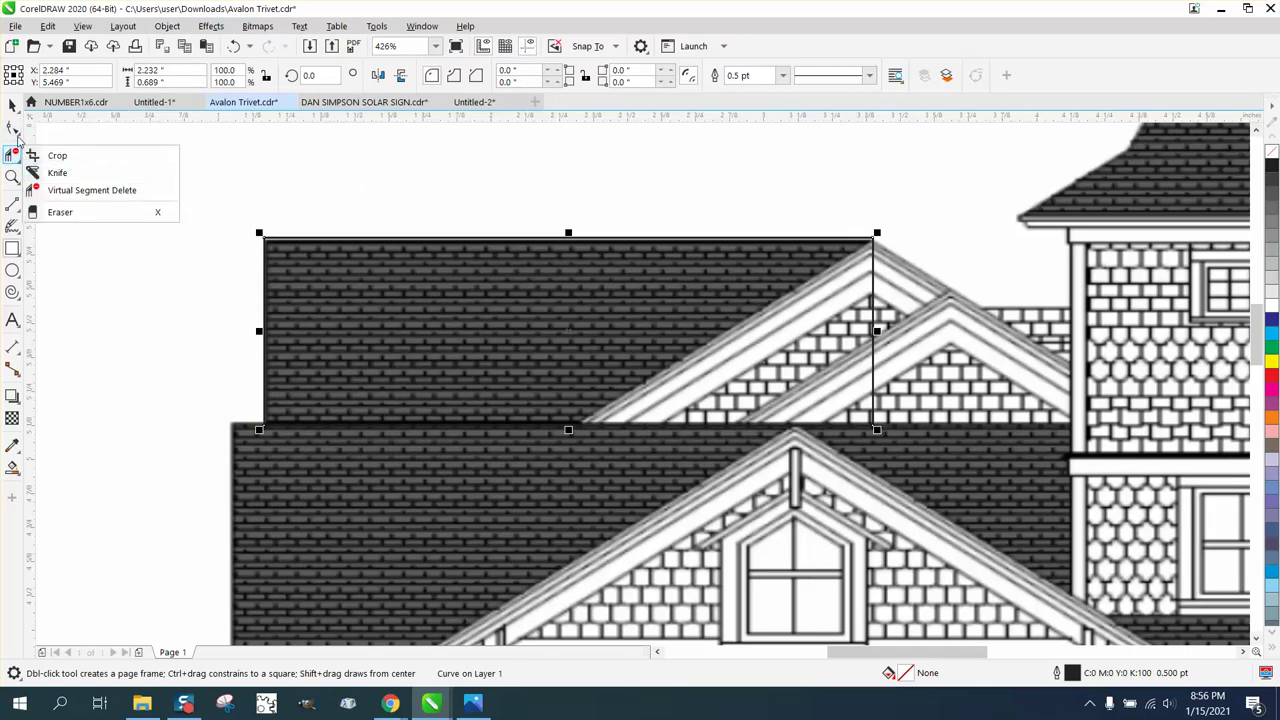
left_click(12, 127)
left_click(55, 127)
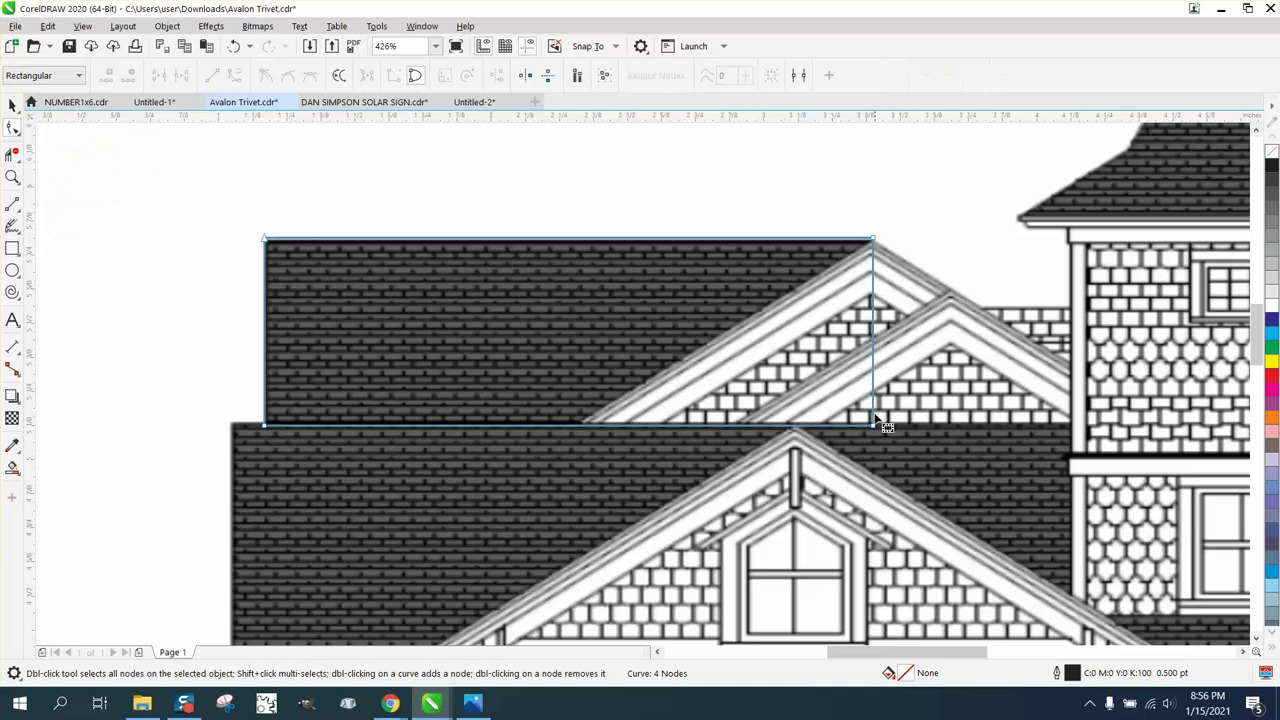
left_click_drag(872, 424, 586, 421)
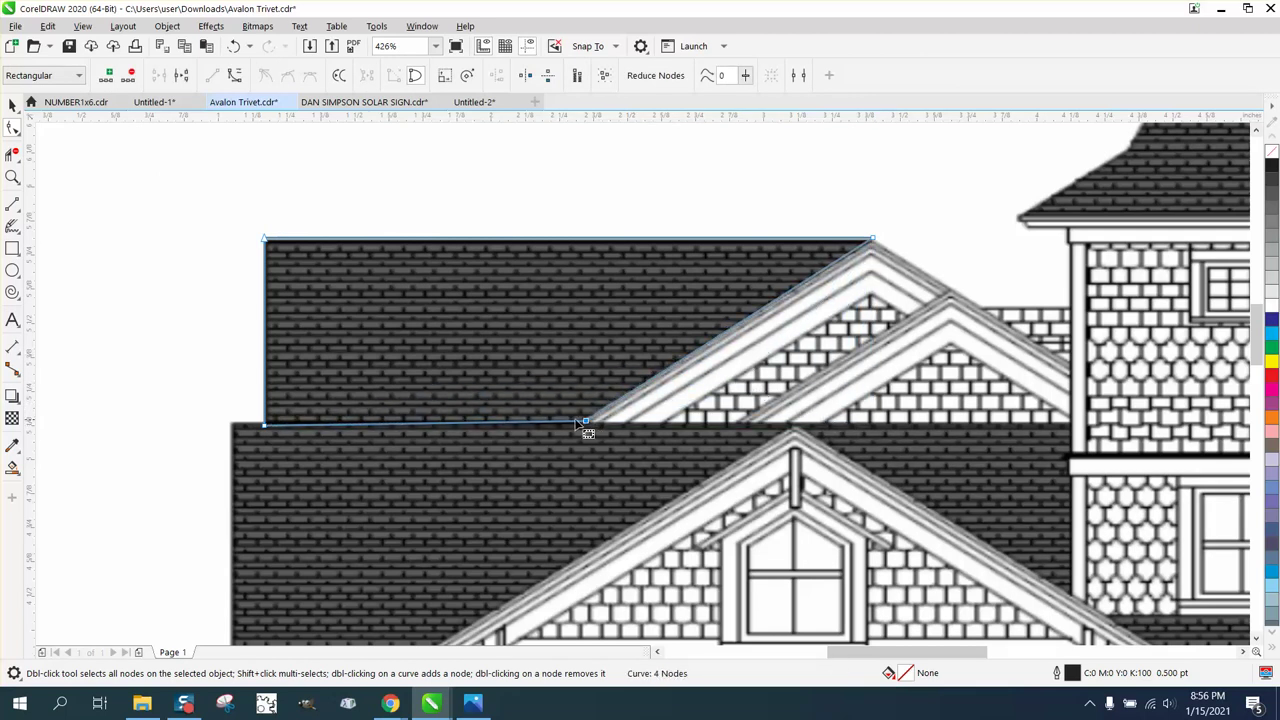
- Level the two bottom nodes of the roof shape, then zoom back out
left_click(11, 178)
left_click_drag(143, 314, 658, 493)
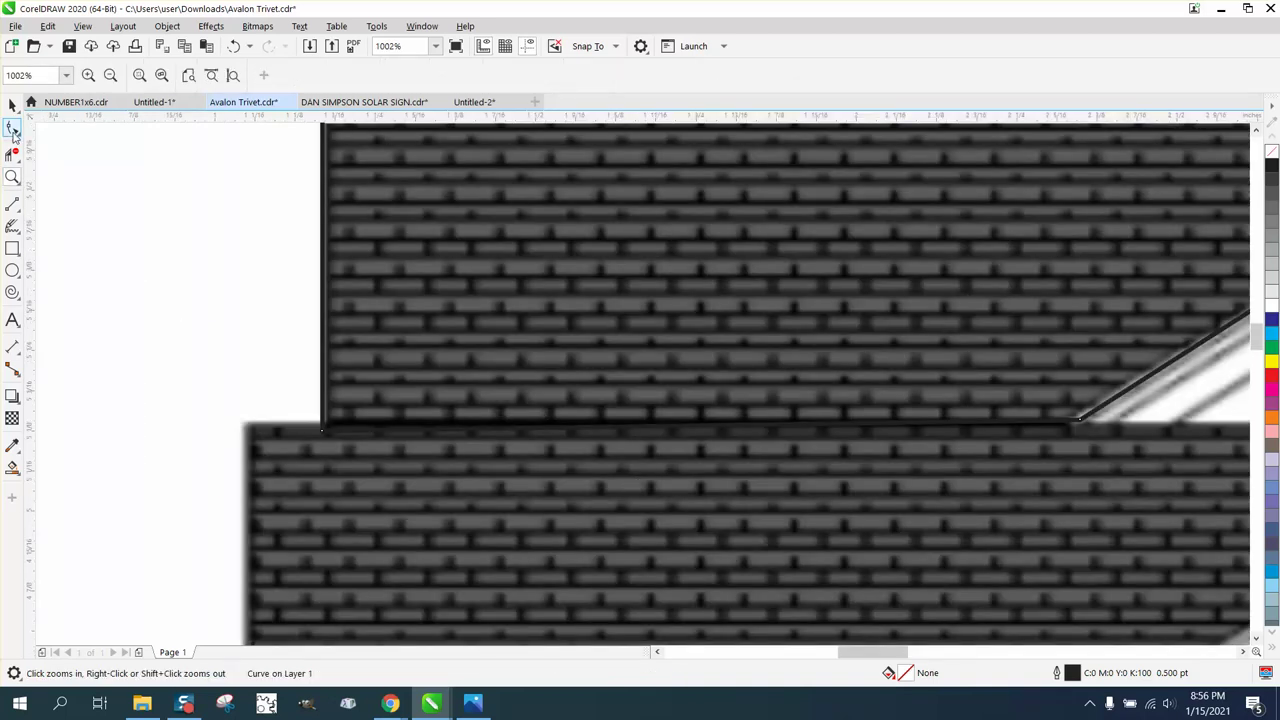
left_click(12, 128)
left_click_drag(1080, 420, 1079, 427)
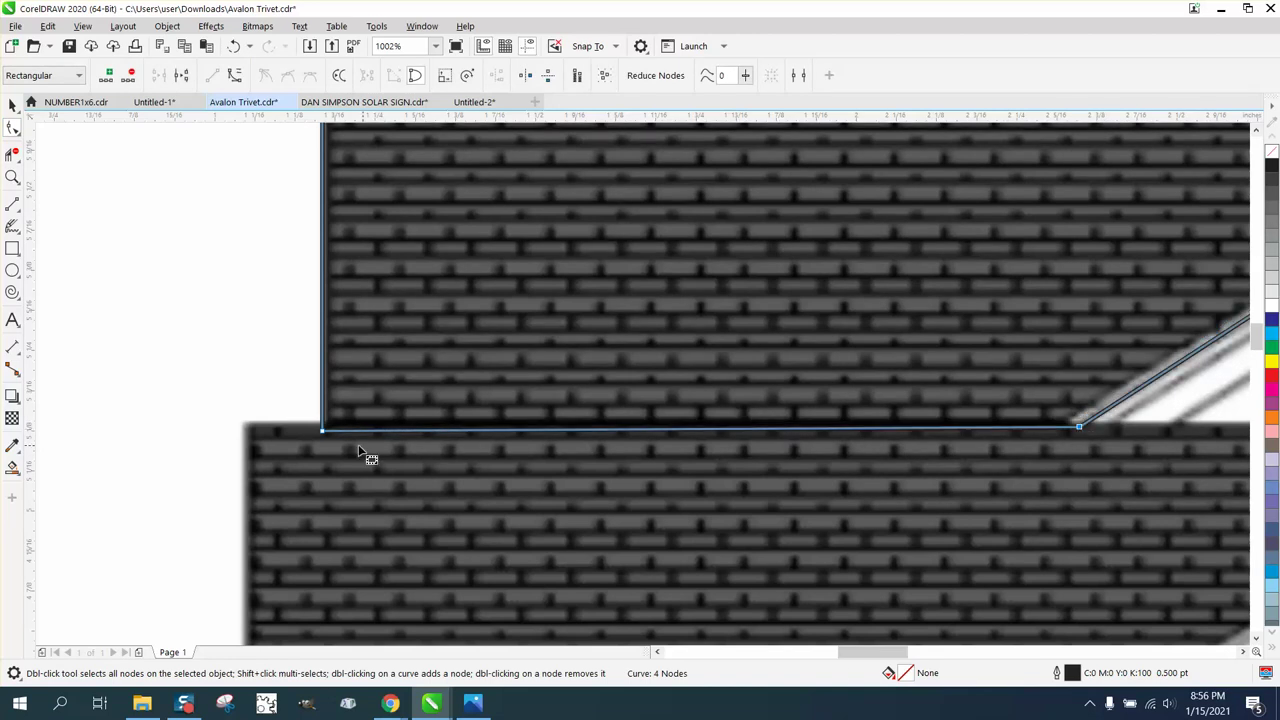
left_click_drag(323, 434, 323, 427)
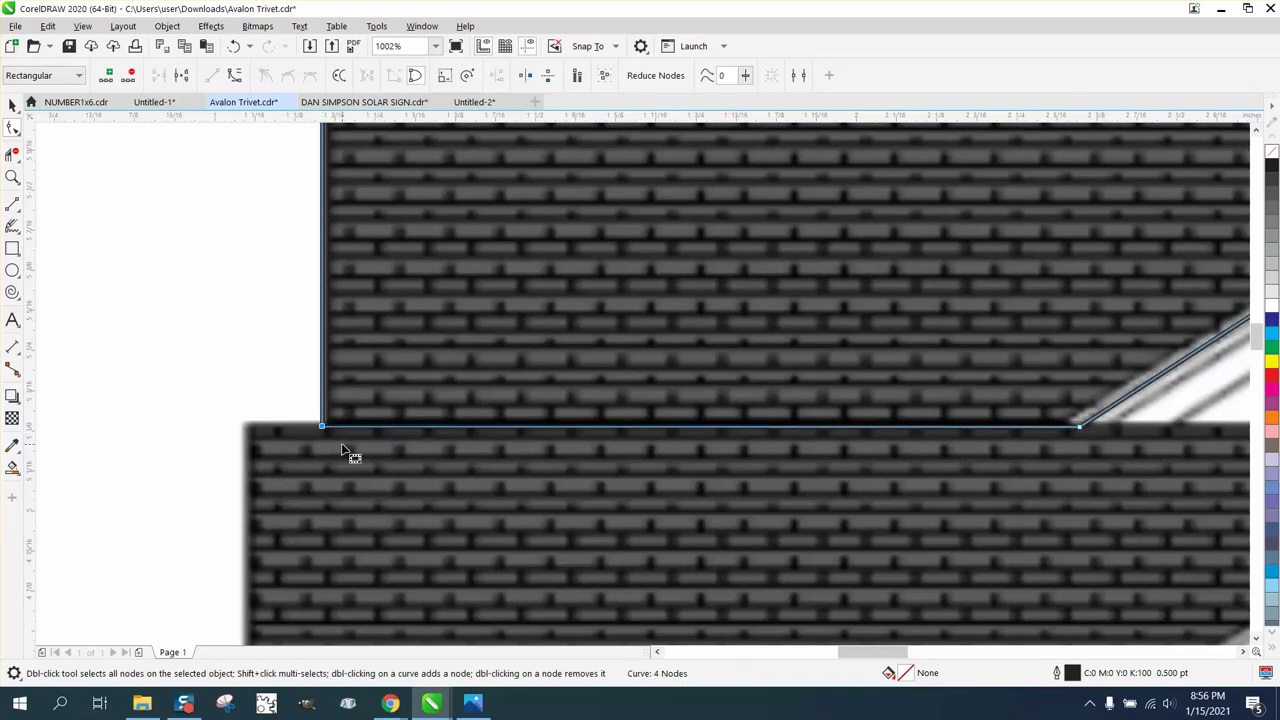
scroll(343, 452, "down", 5)
scroll(335, 440, "down", 1)
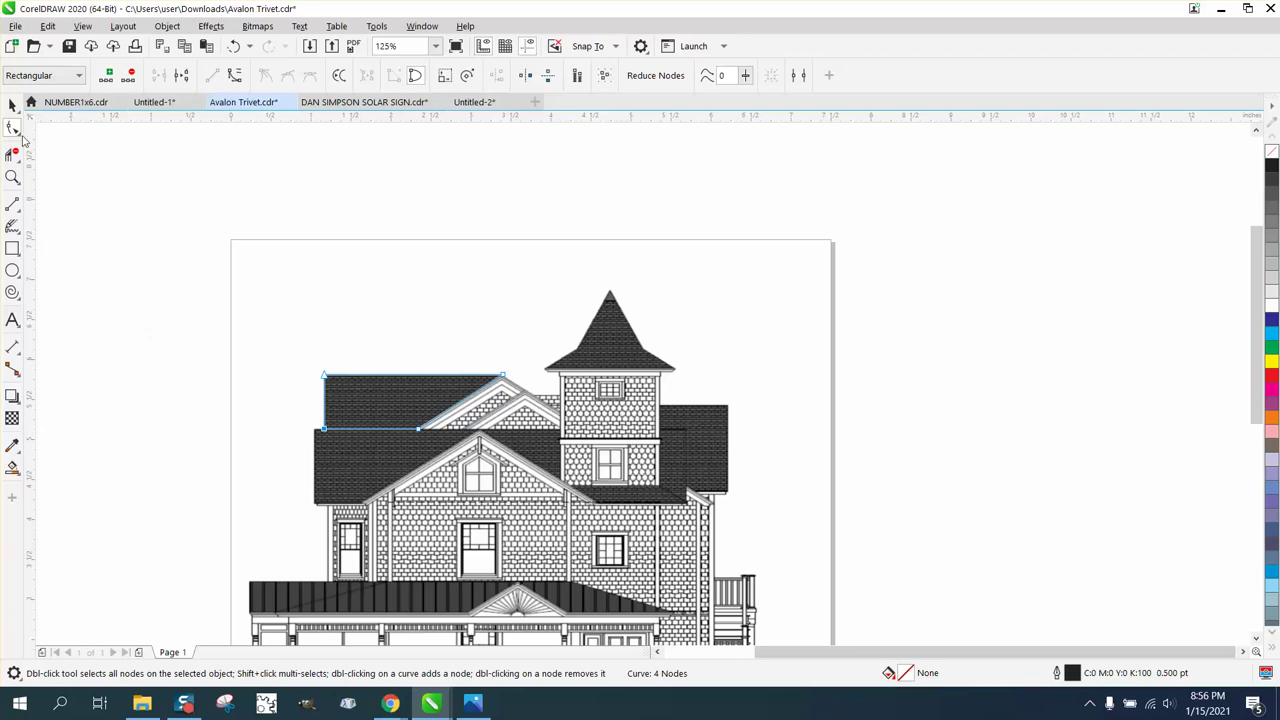
- Nudge the roof shape 7 inches up, back down, then 7 inches left
left_click(12, 104)
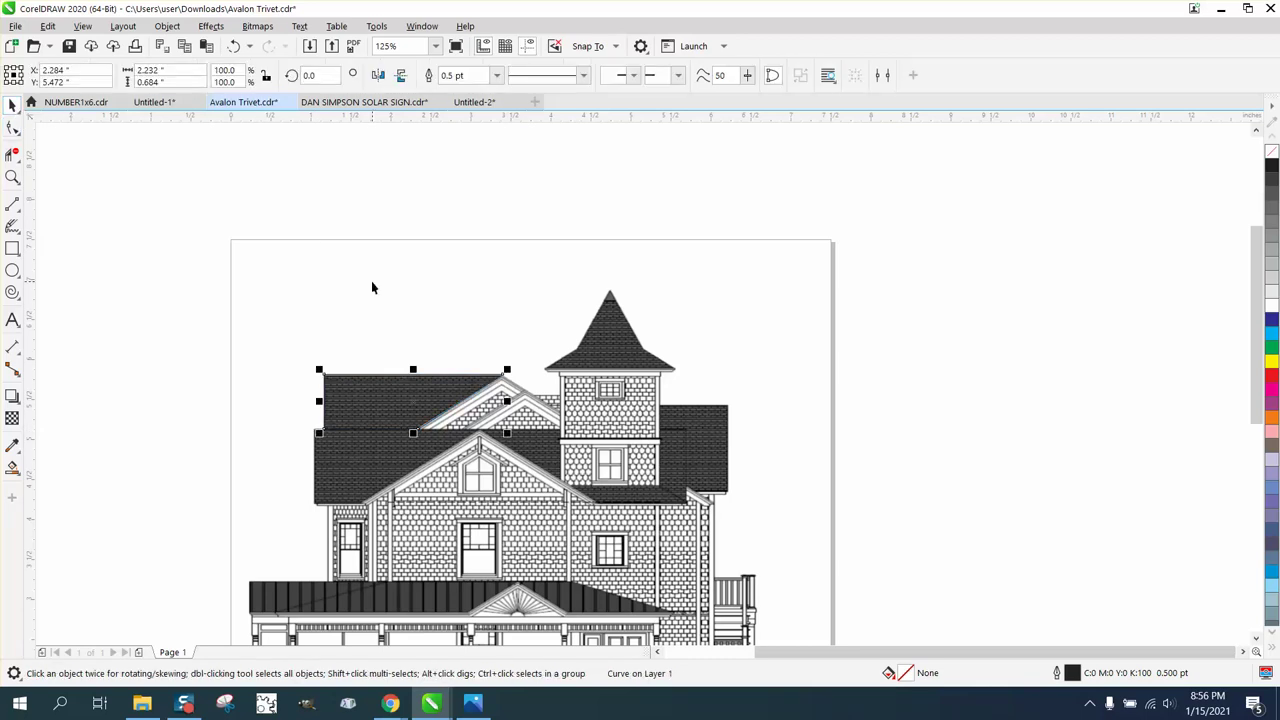
key("shift+Up")
scroll(420, 327, "down", 4)
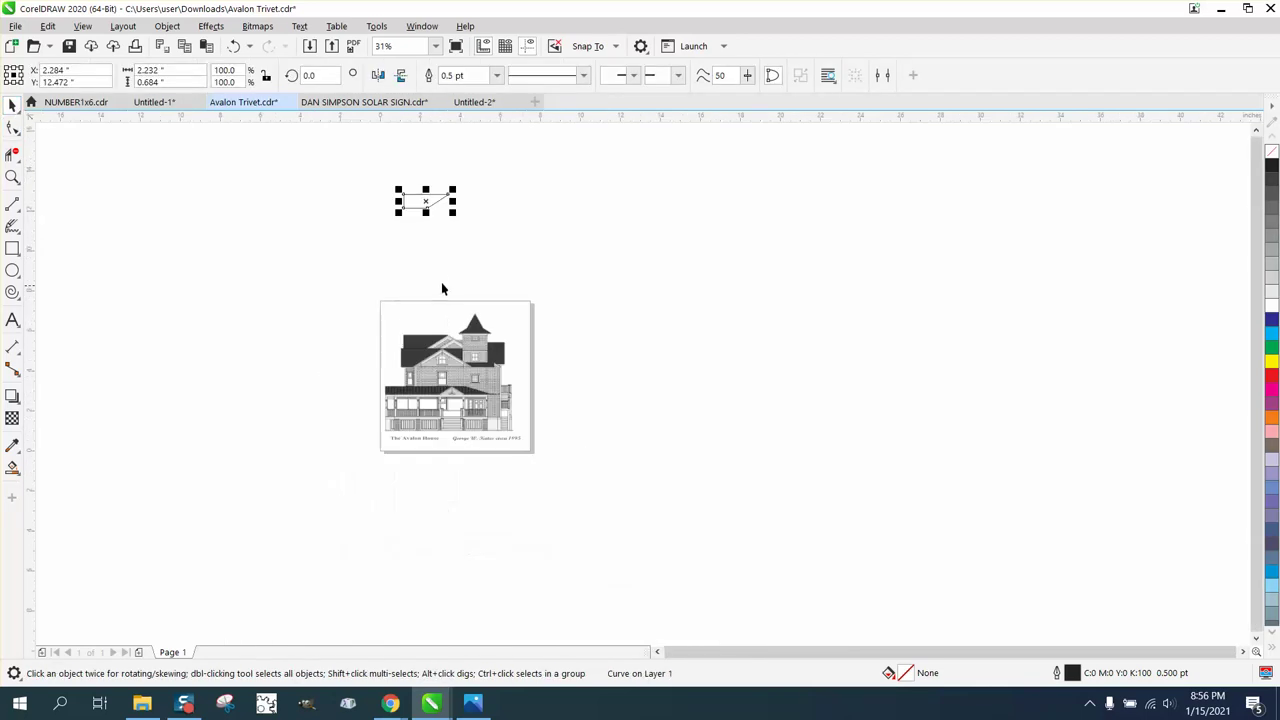
key("shift+Down")
key("shift+Left")
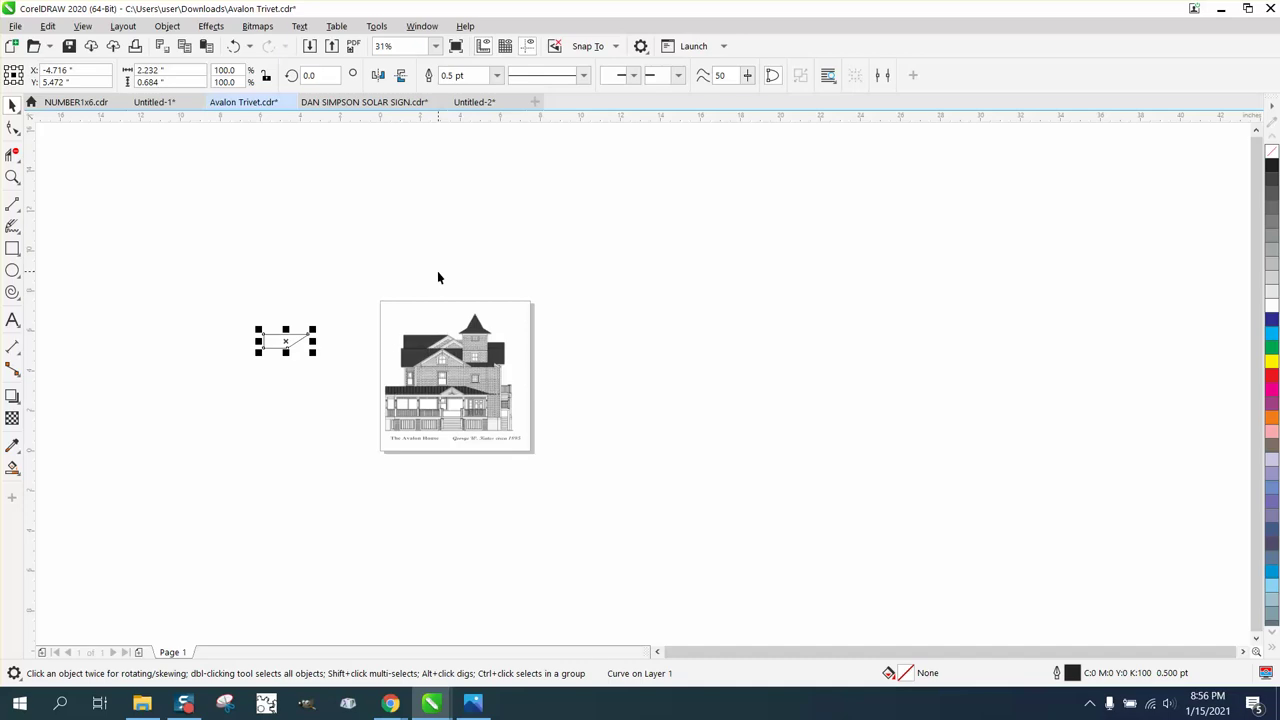
- Zoom onto the slanted shape, make a test duplicate and delete it
left_click(13, 178)
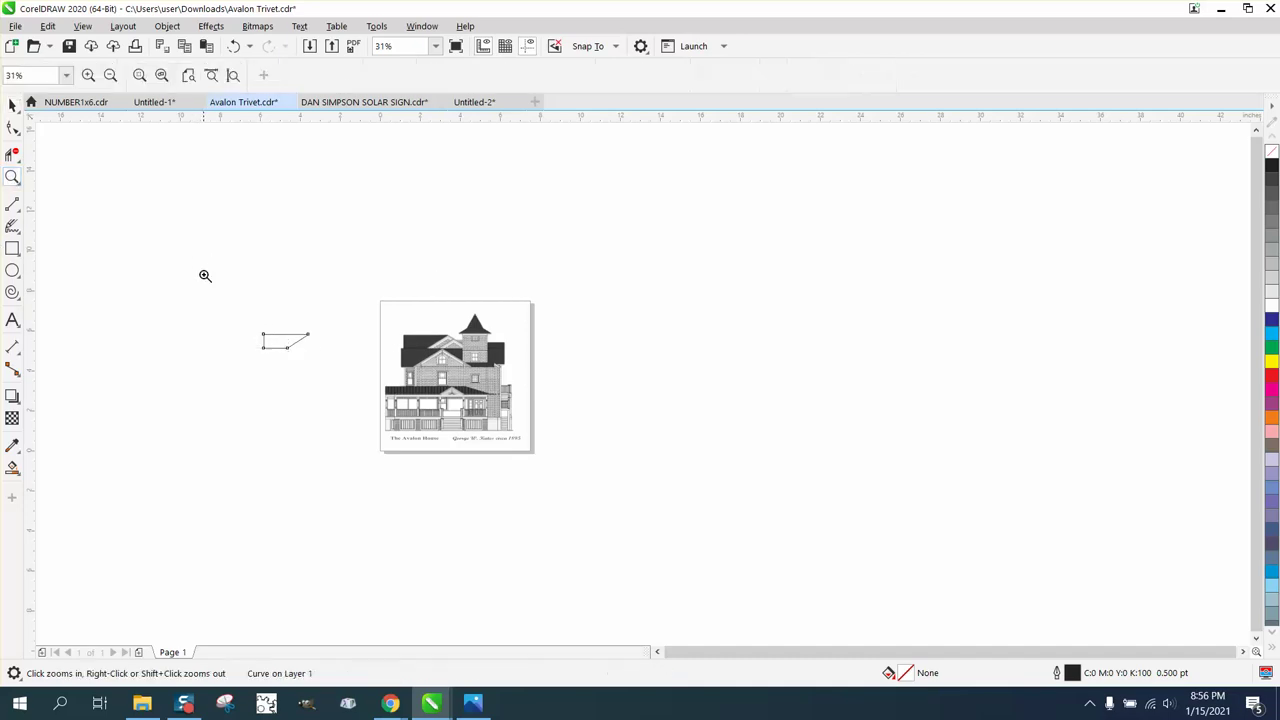
left_click_drag(205, 275, 366, 349)
left_click(13, 105)
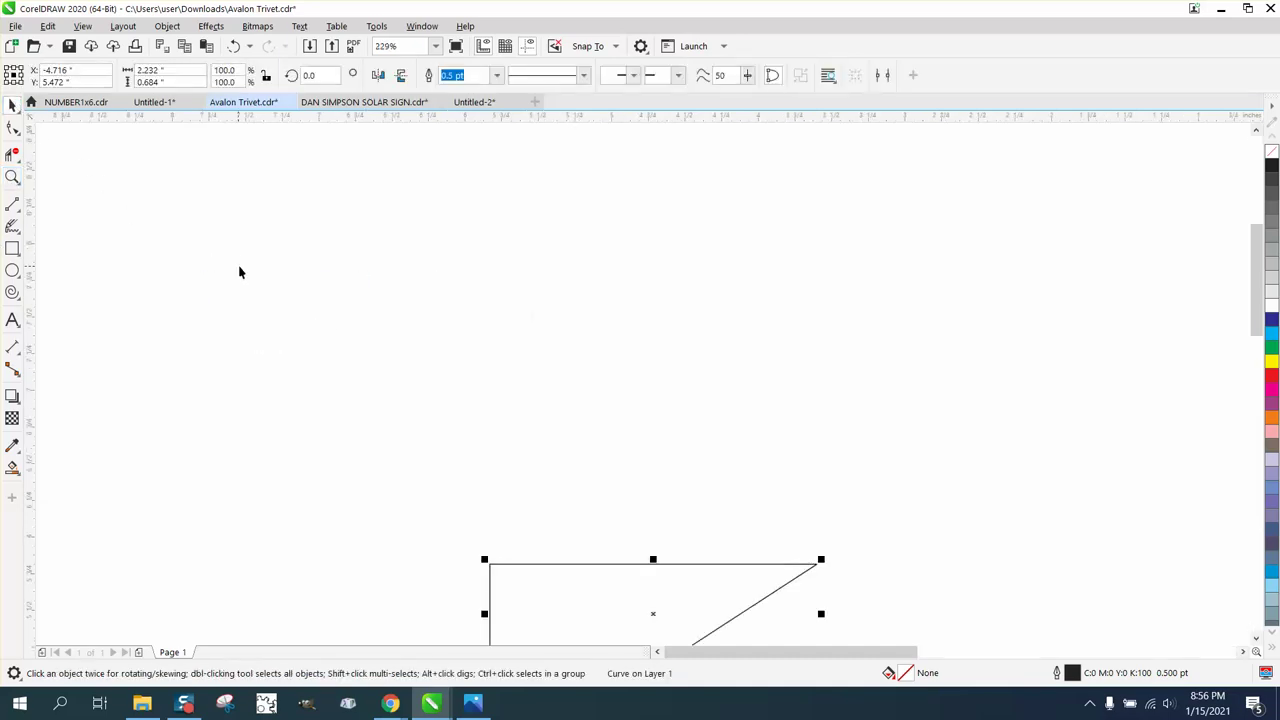
scroll(239, 272, "down", 2)
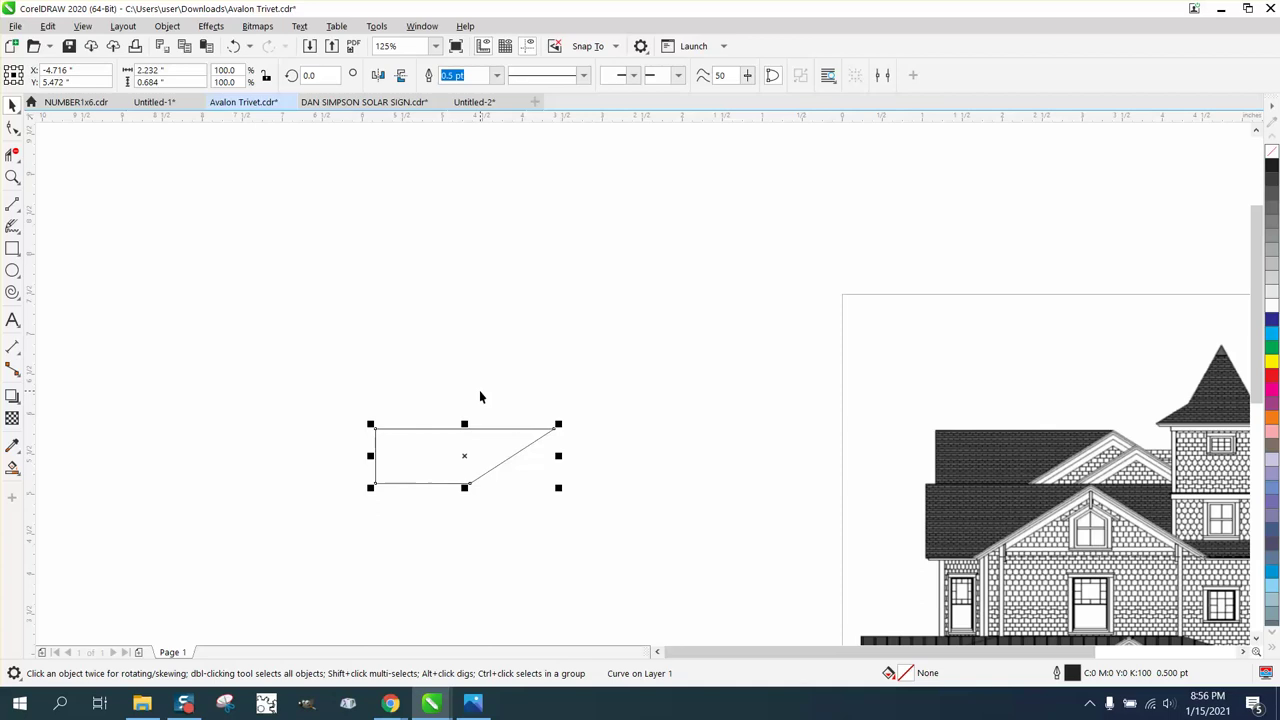
key("ctrl+d")
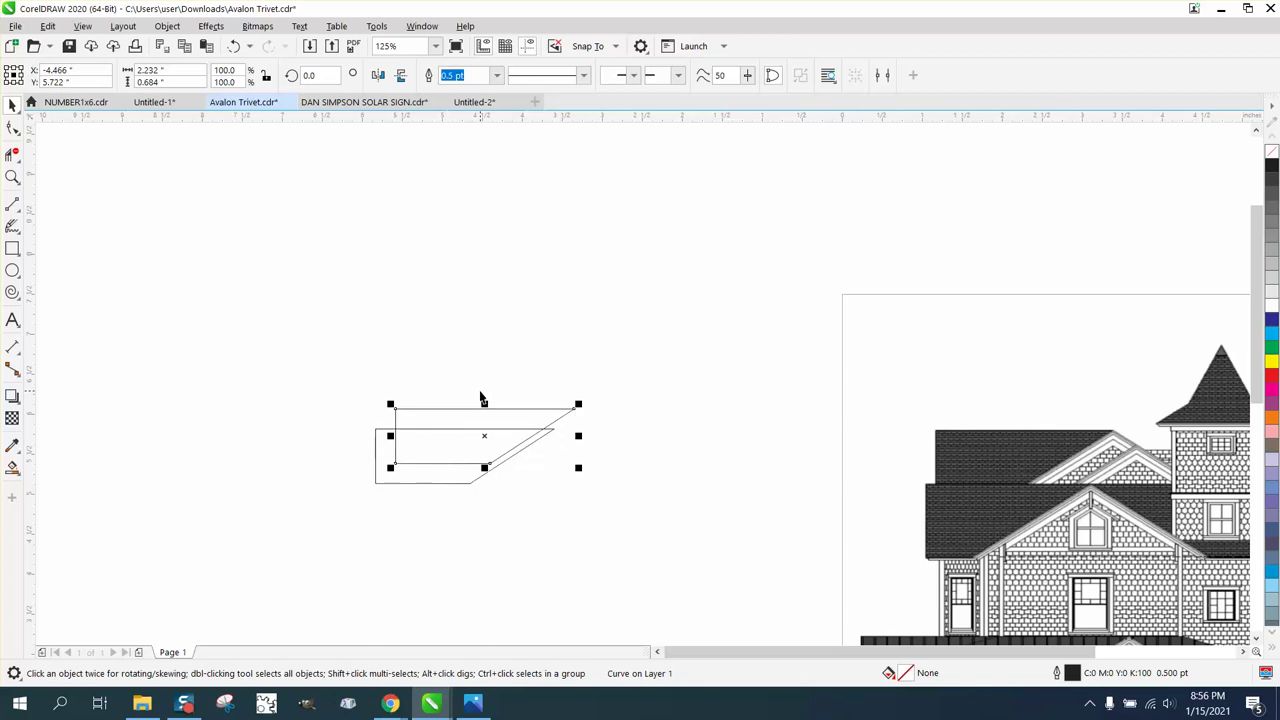
key("Delete")
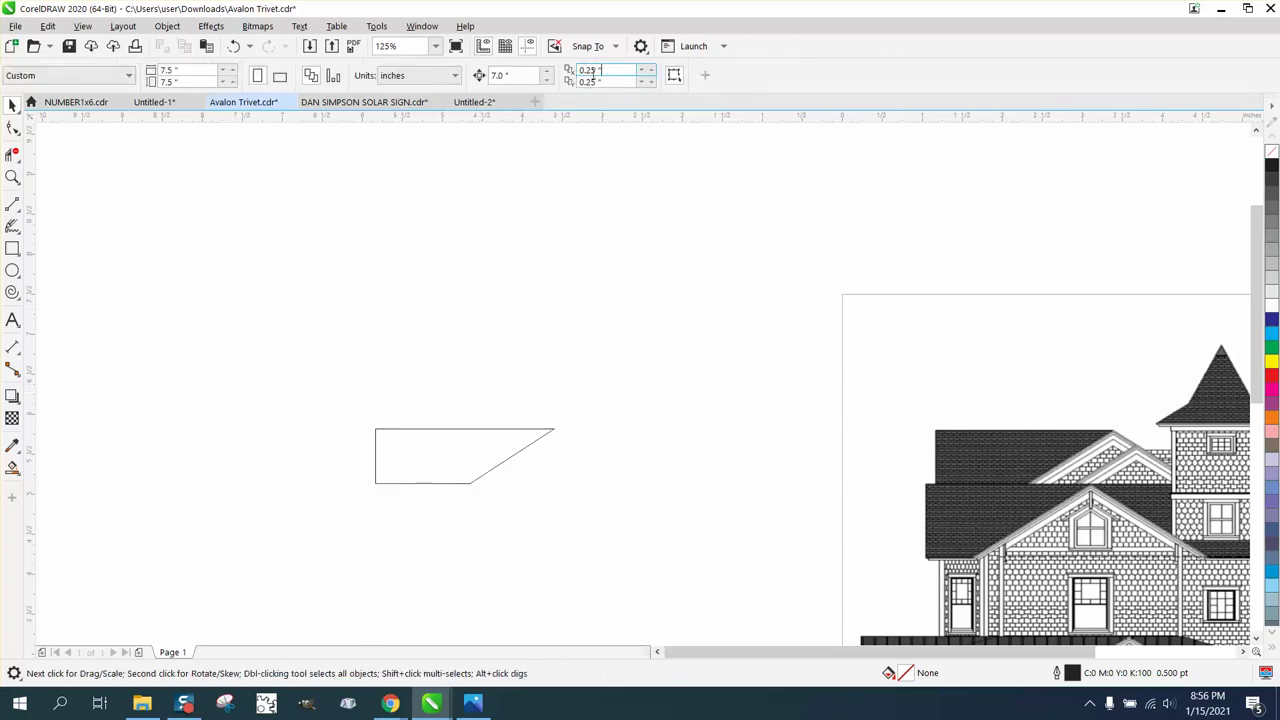
- Set both horizontal and vertical duplicate offsets to 0
double_click(598, 70)
type("0")
key("Tab")
type("0")
key("Return")
- Duplicate the slanted shape in place and select the original again
left_click(503, 441)
key("ctrl+d")
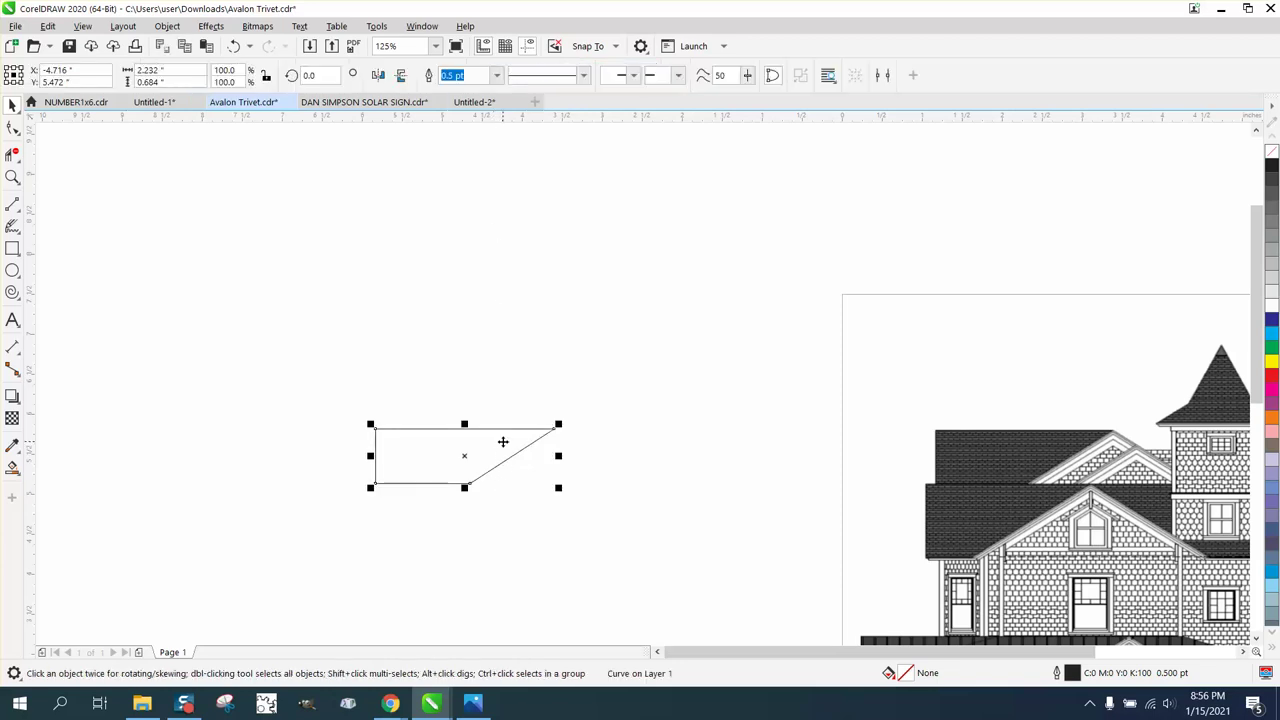
scroll(495, 448, "down", 2)
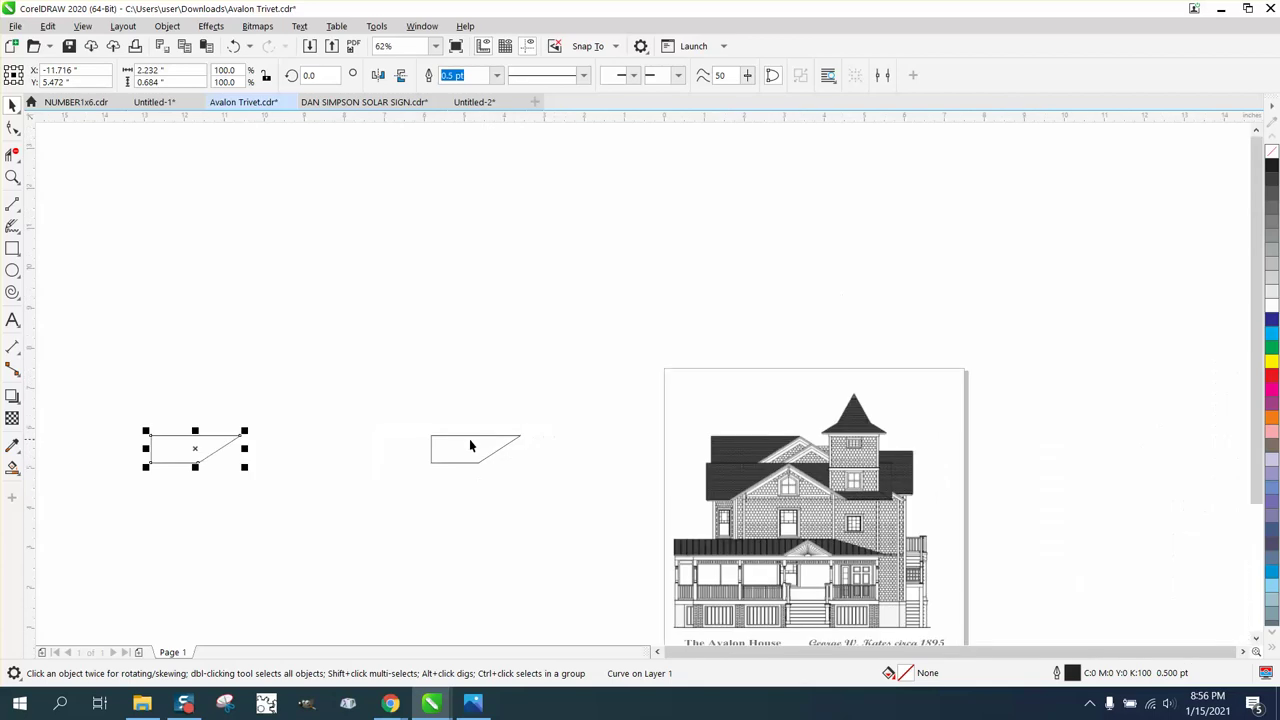
left_click(468, 442)
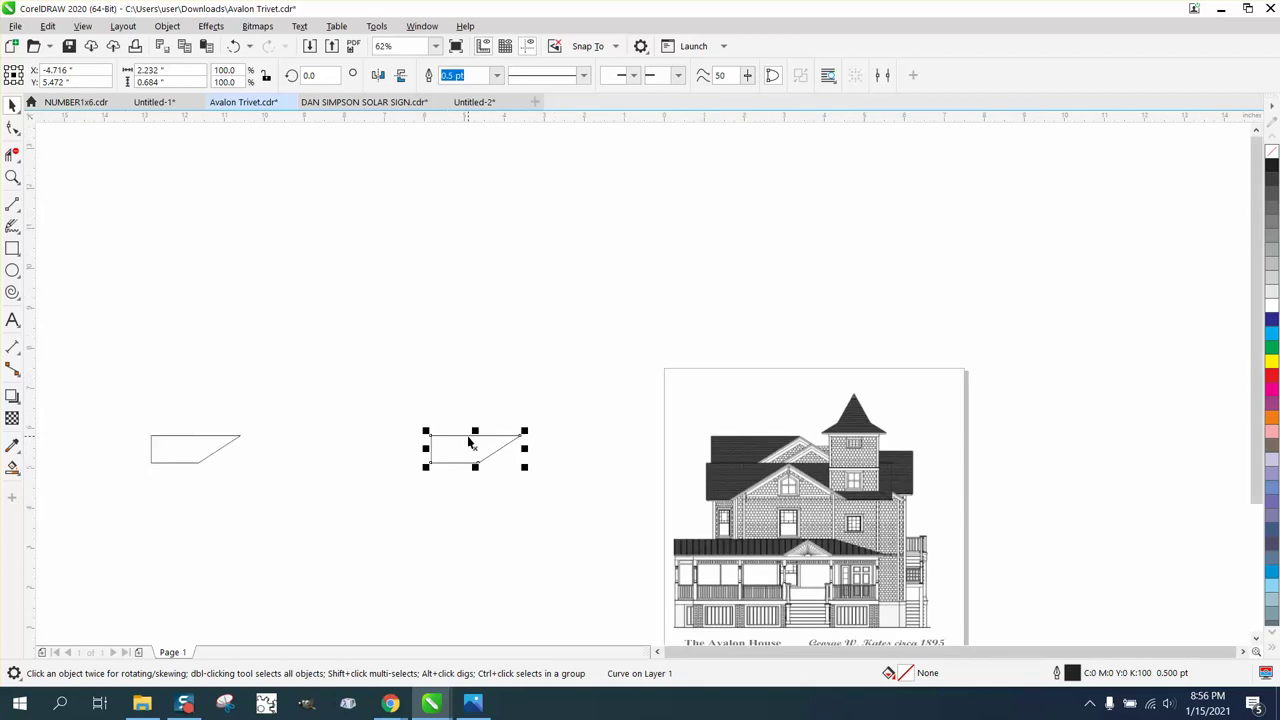
- Return the roof shape onto the house, zoom in, and undo a trial shaping of all objects
key("ctrl+z")
scroll(468, 440, "down", 2)
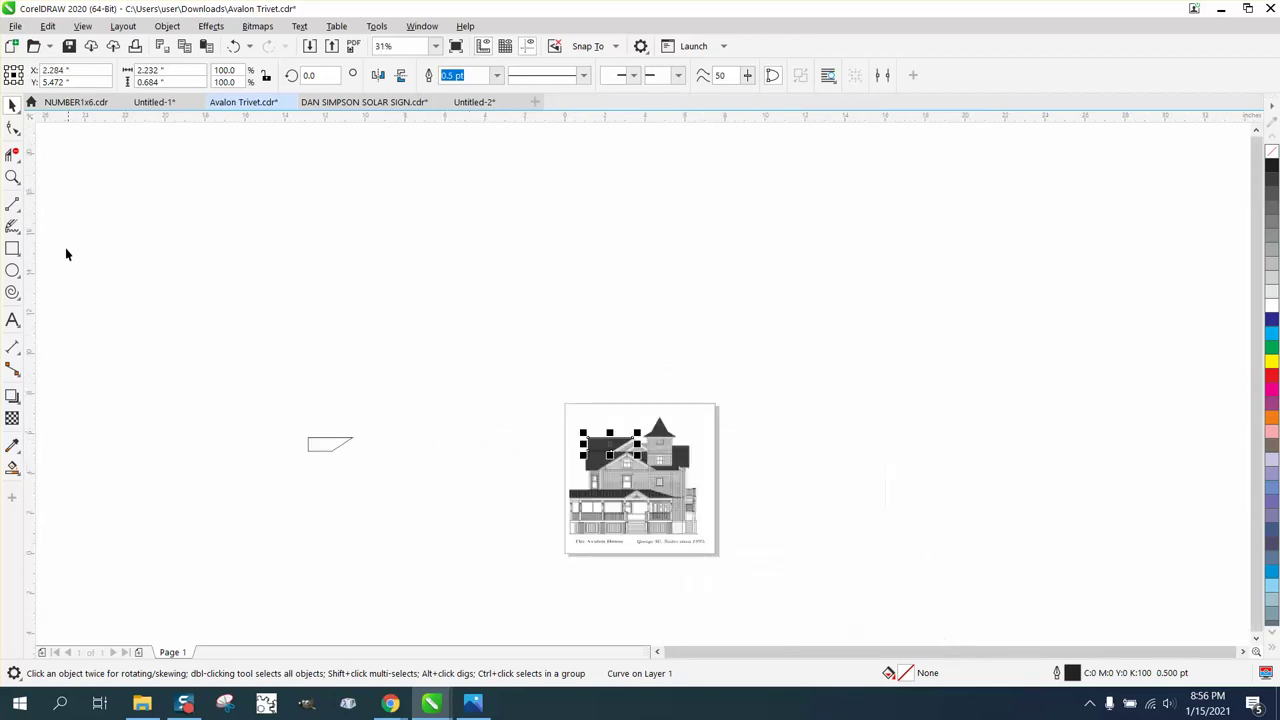
left_click(14, 180)
left_click_drag(543, 411, 832, 573)
left_click(12, 105)
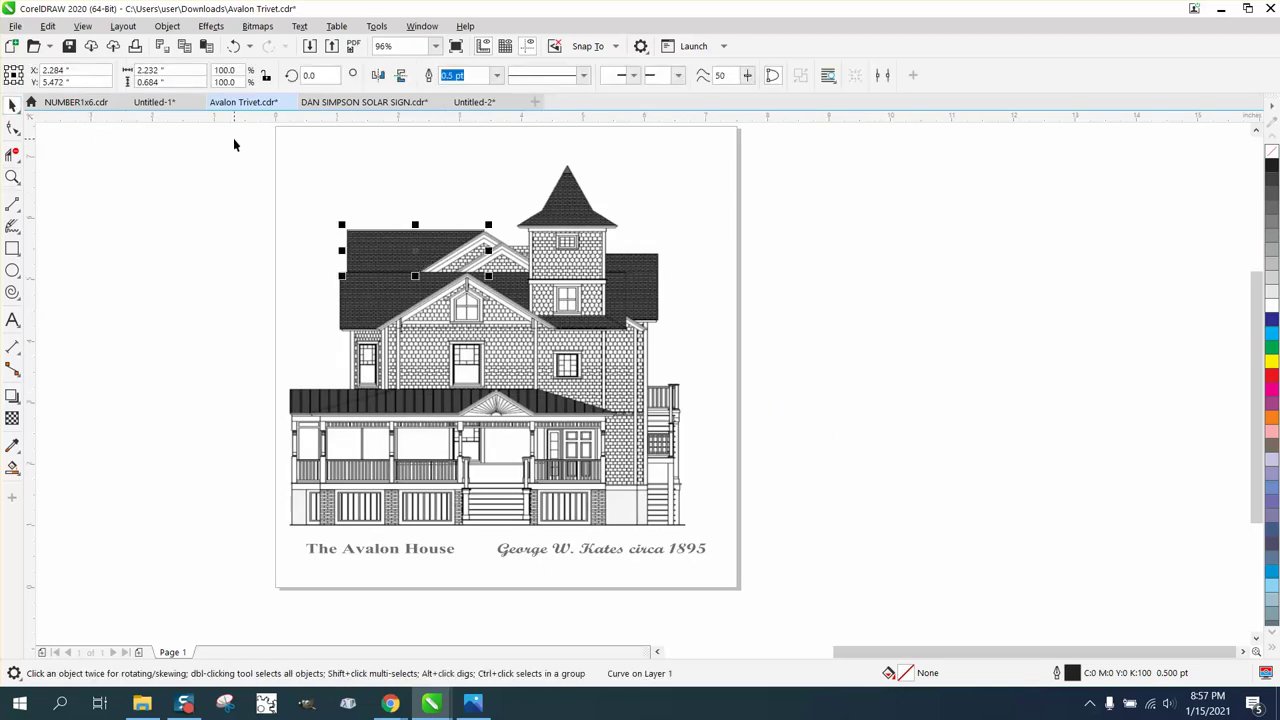
mouse_move(234, 145)
left_mouse_down()
mouse_move(400, 322)
mouse_move(791, 602)
left_mouse_up()
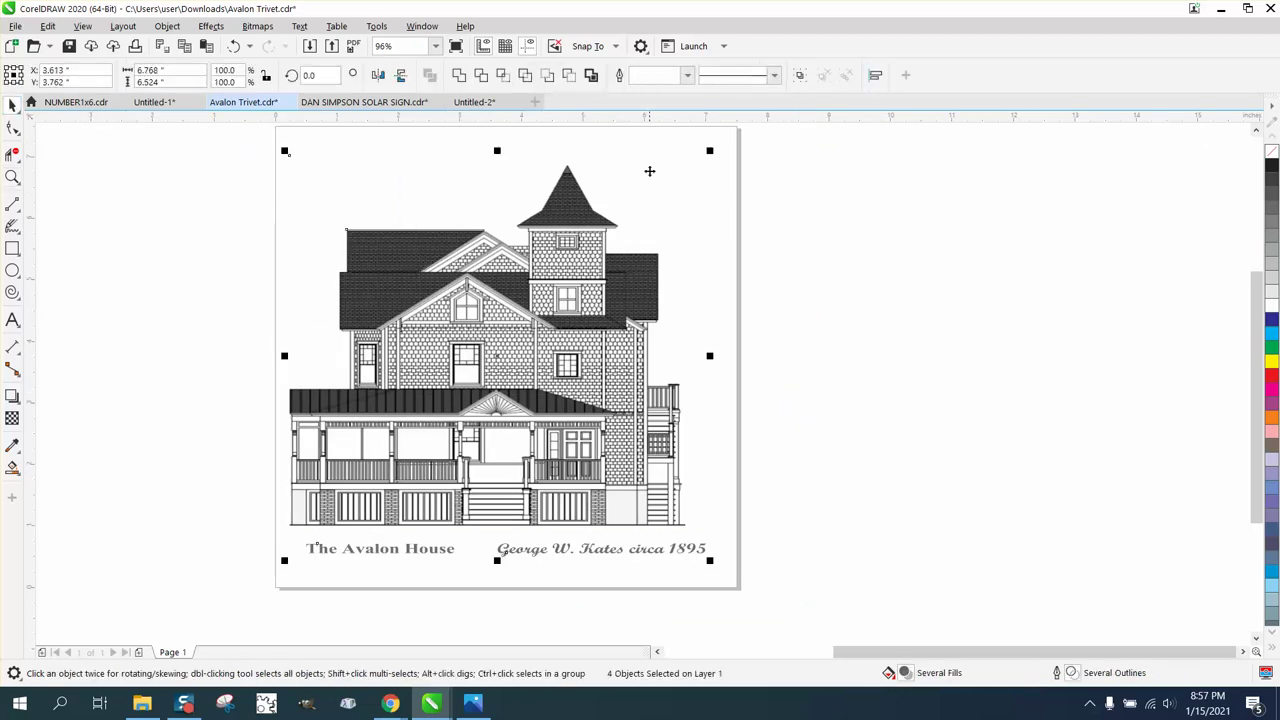
left_click(569, 75)
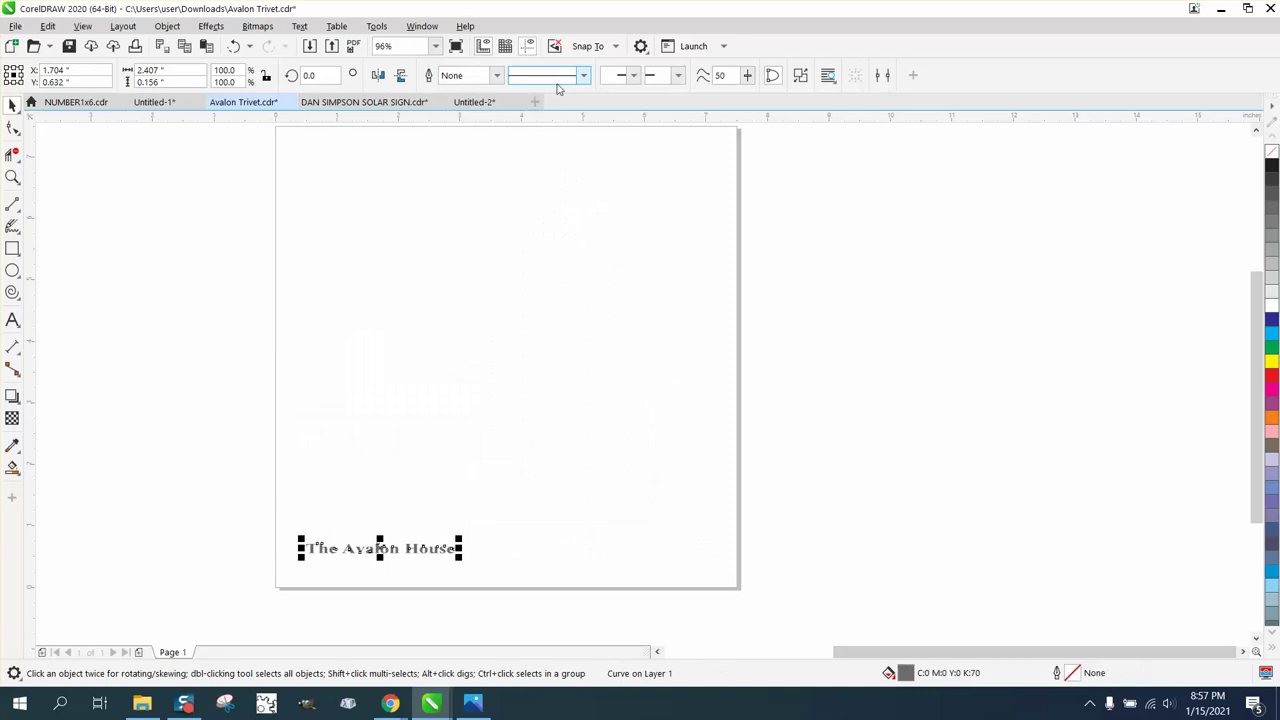
left_click(233, 46)
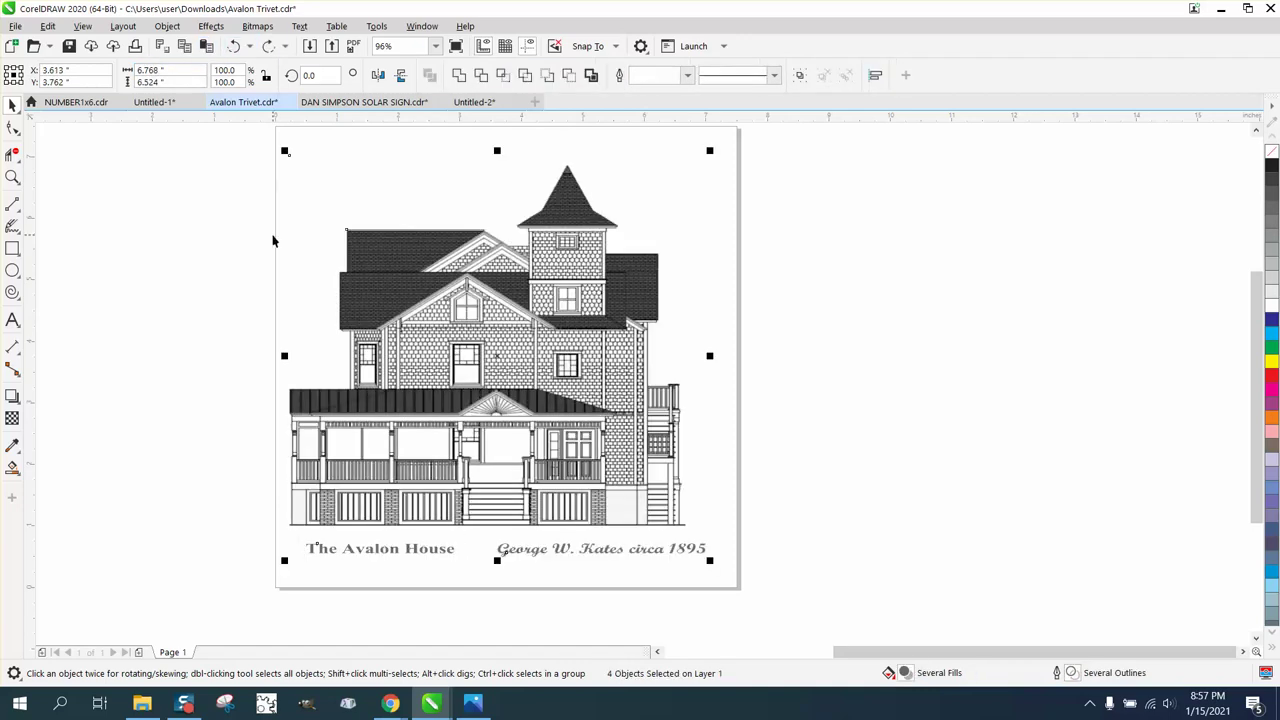
left_click(274, 240)
- Move both caption texts 7 inches right, off the page
left_click(310, 545)
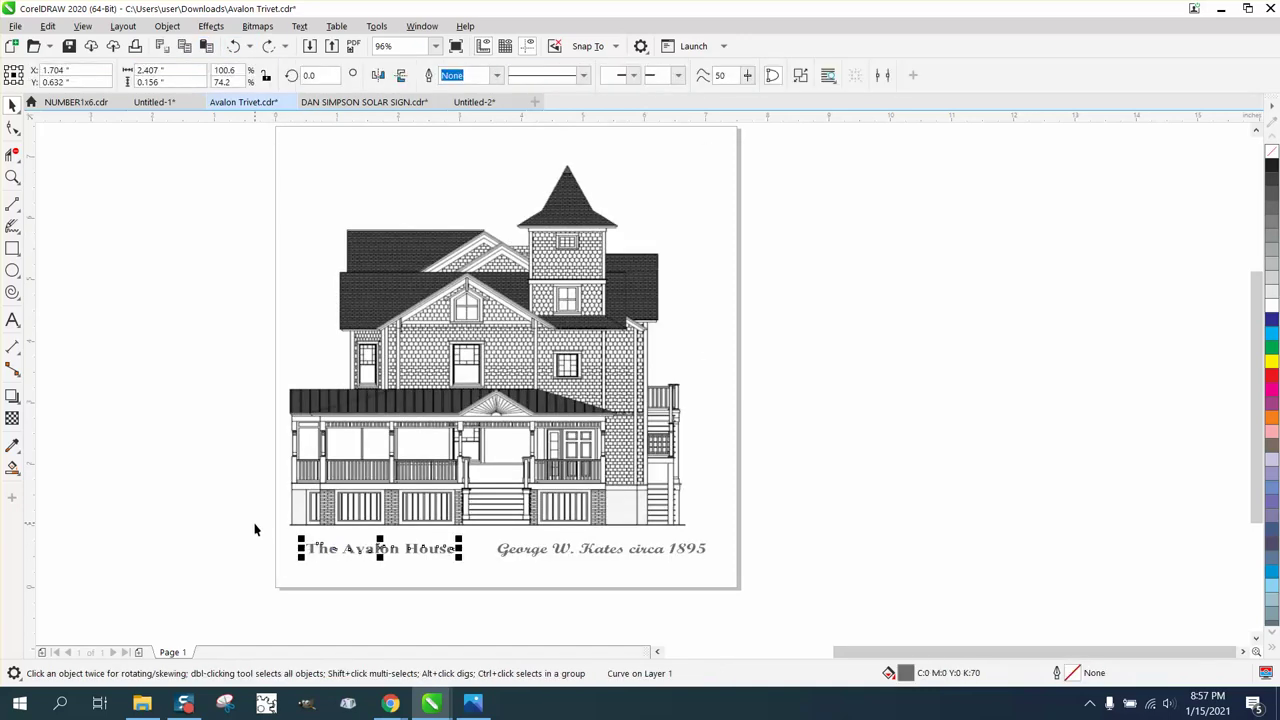
left_click_drag(254, 529, 743, 568)
key("Right")
key("Right")
key("Right")
key("Right")
key("Right")
key("Right")
key("Right")
key("Right")
key("Right")
key("Right")
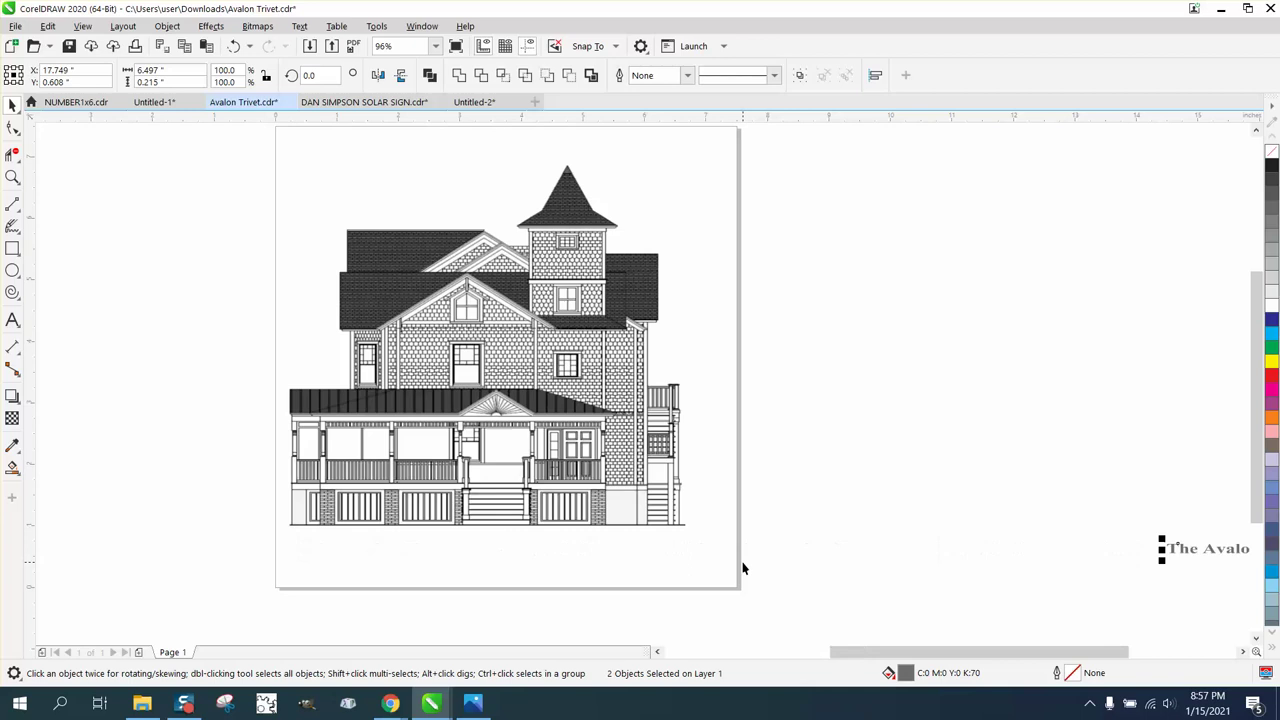
- Trim the roof shape's area out of the house bitmap
left_click(490, 410)
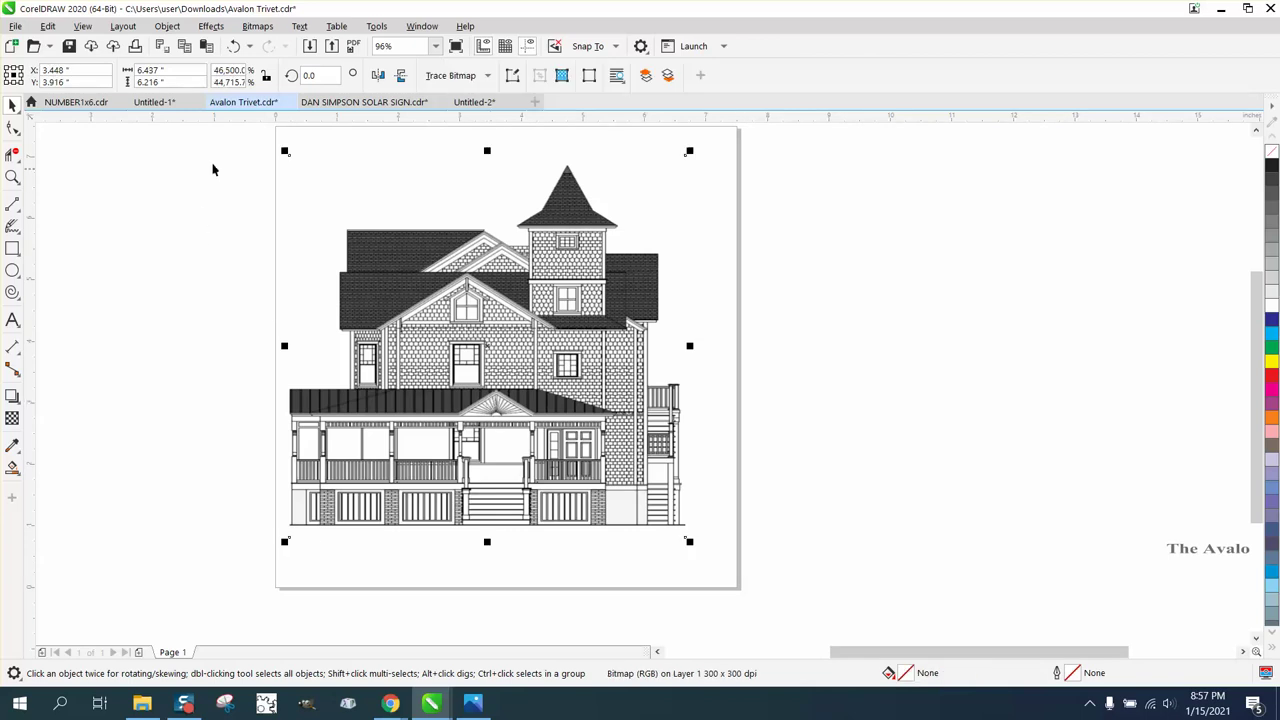
left_click_drag(228, 147, 738, 601)
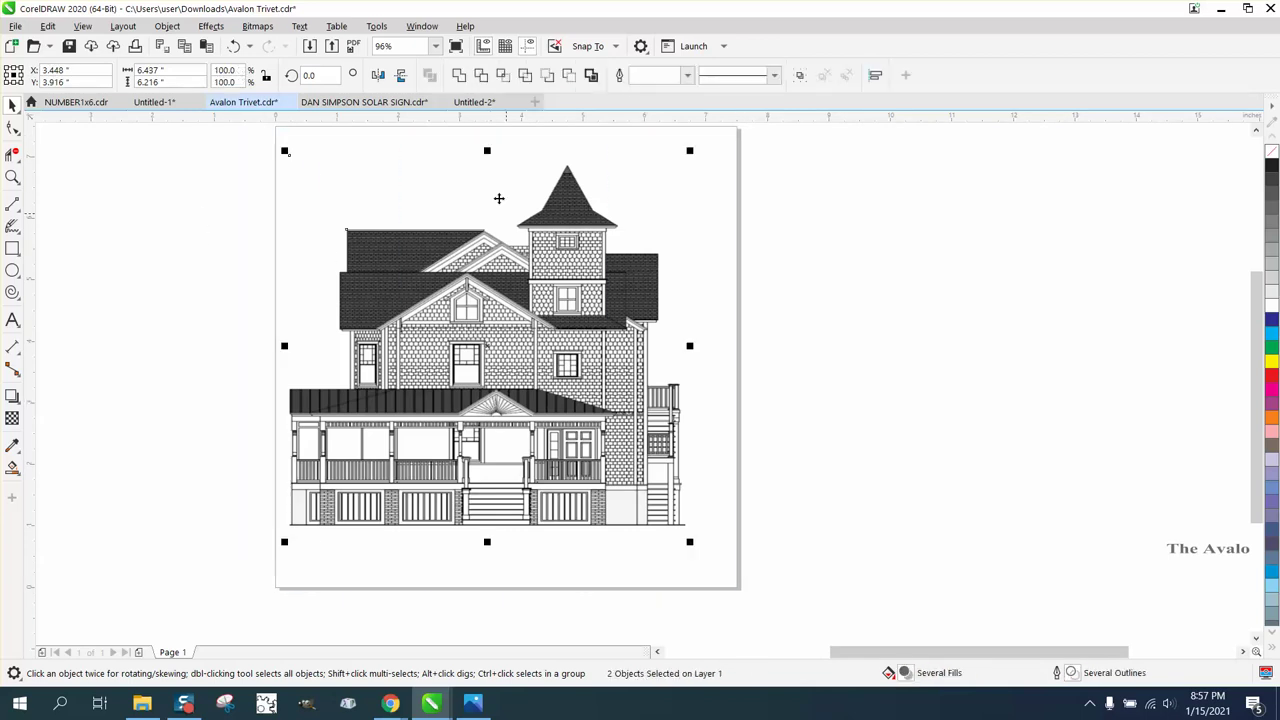
left_click(570, 79)
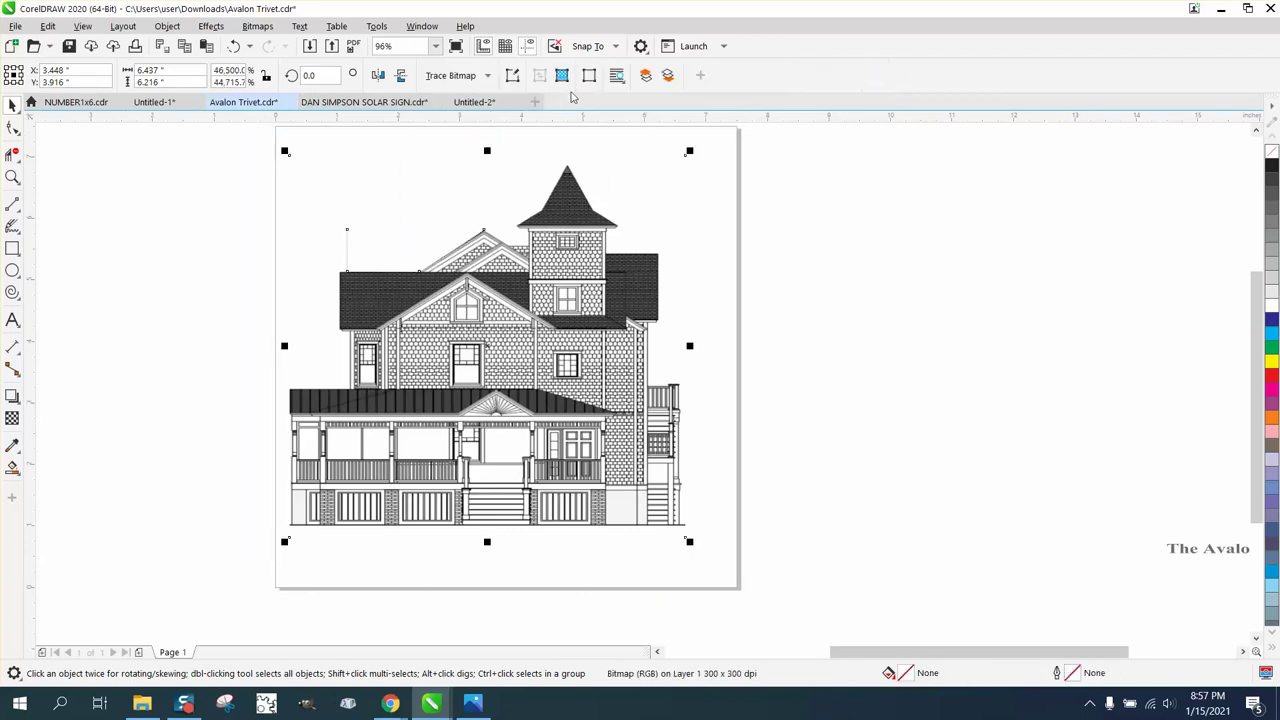
scroll(728, 325, "down", 2)
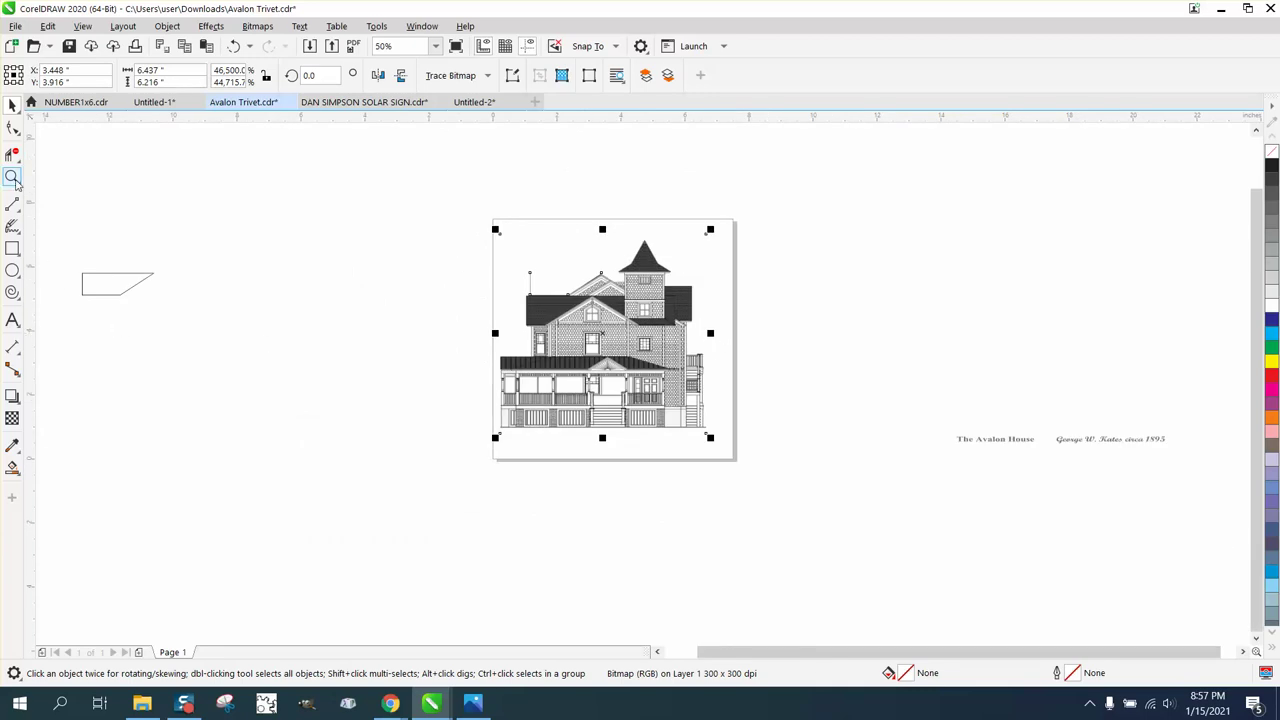
left_click(12, 248)
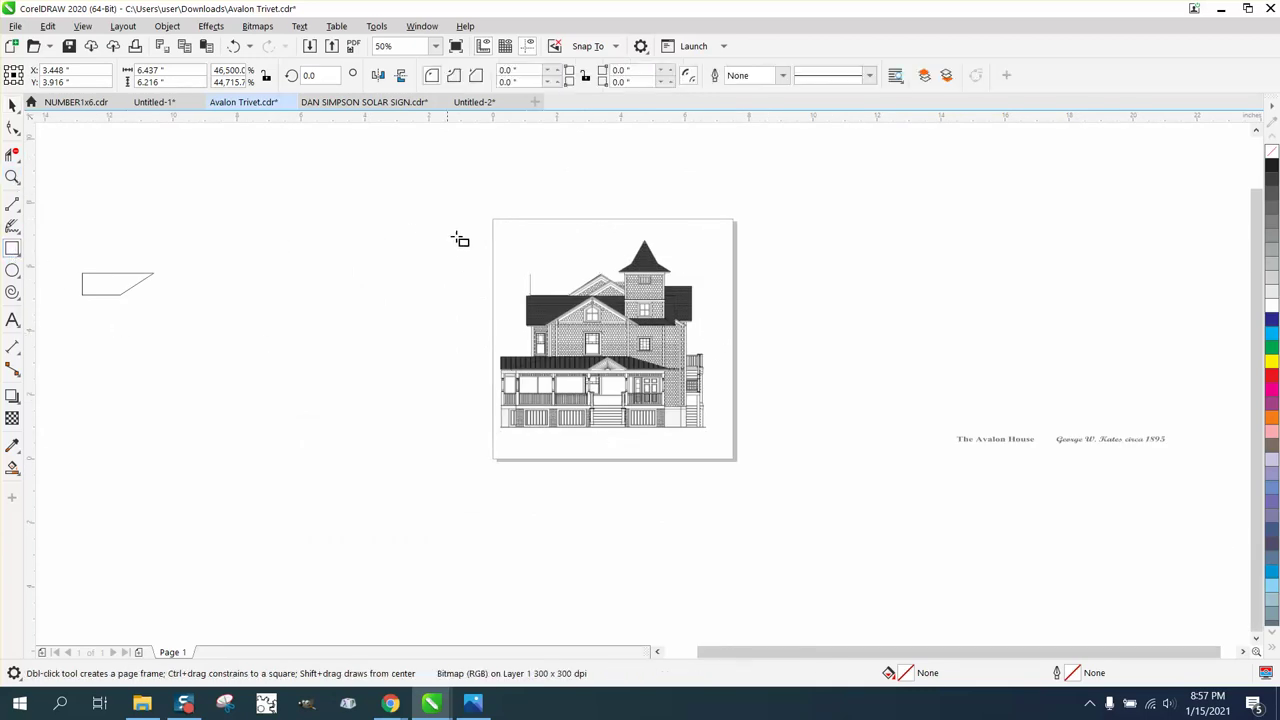
left_click_drag(445, 221, 790, 461)
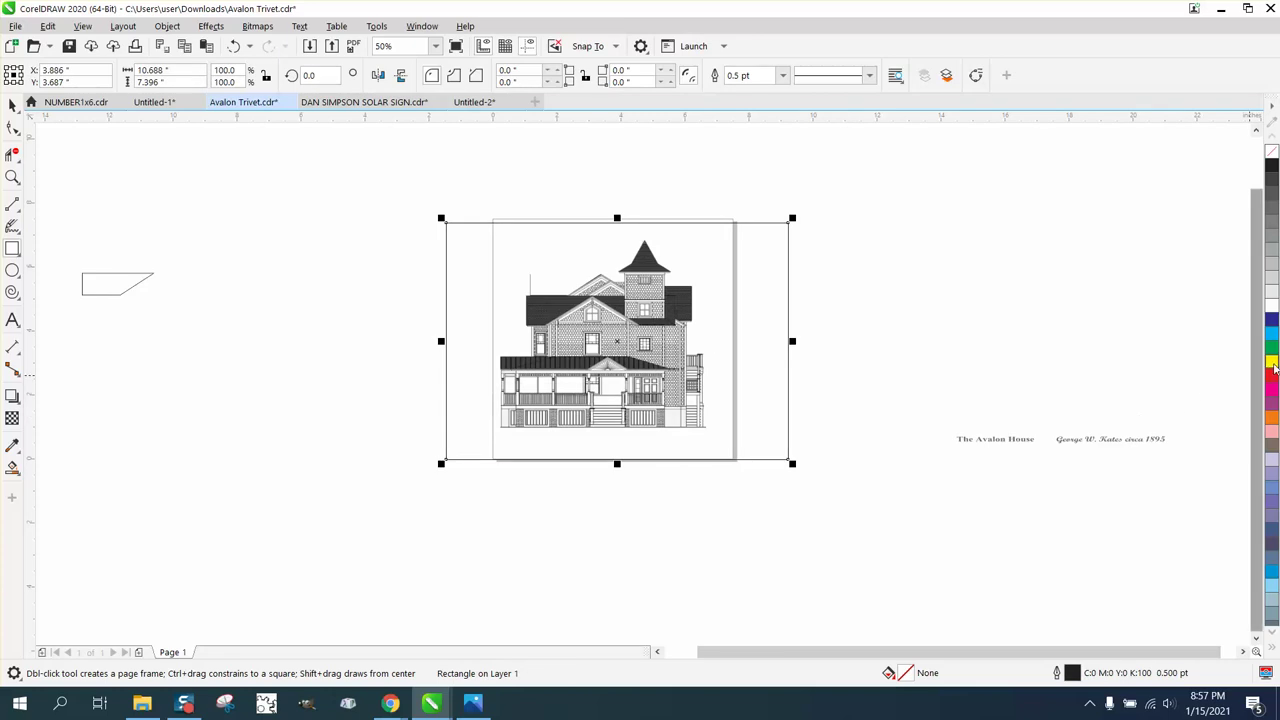
left_click(1271, 361)
left_click(167, 26)
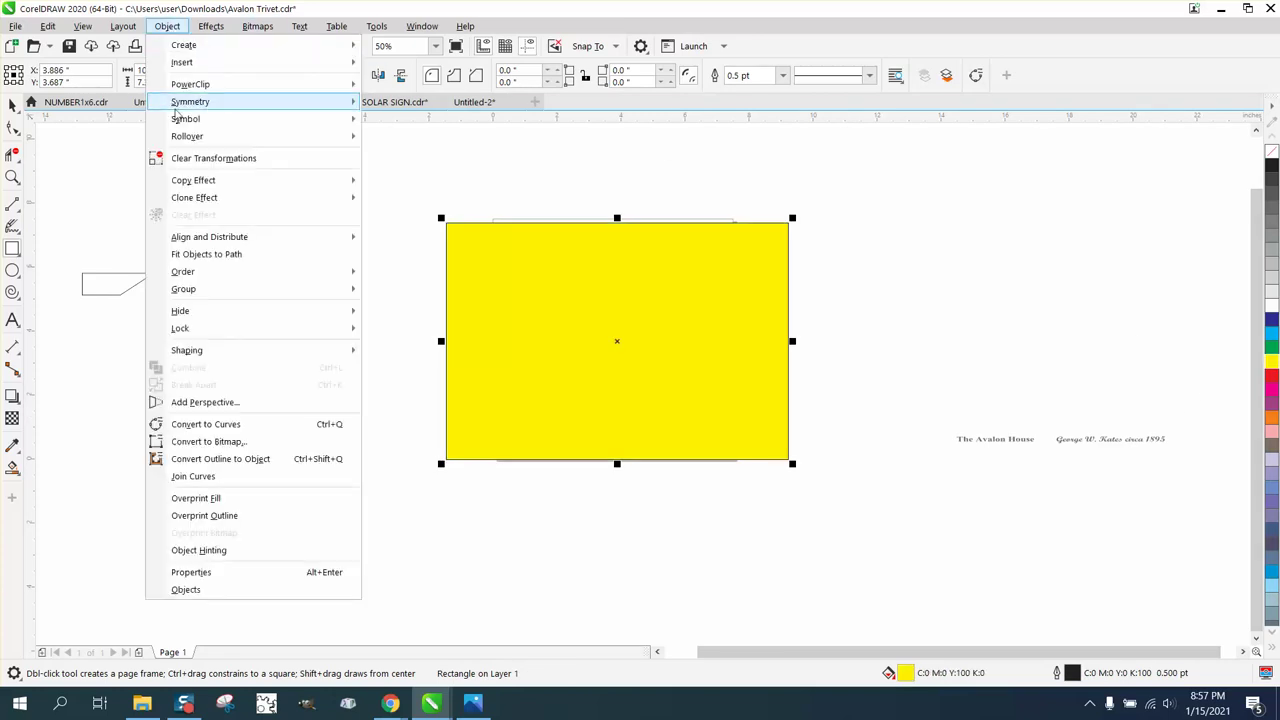
mouse_move(255, 274)
left_click(410, 291)
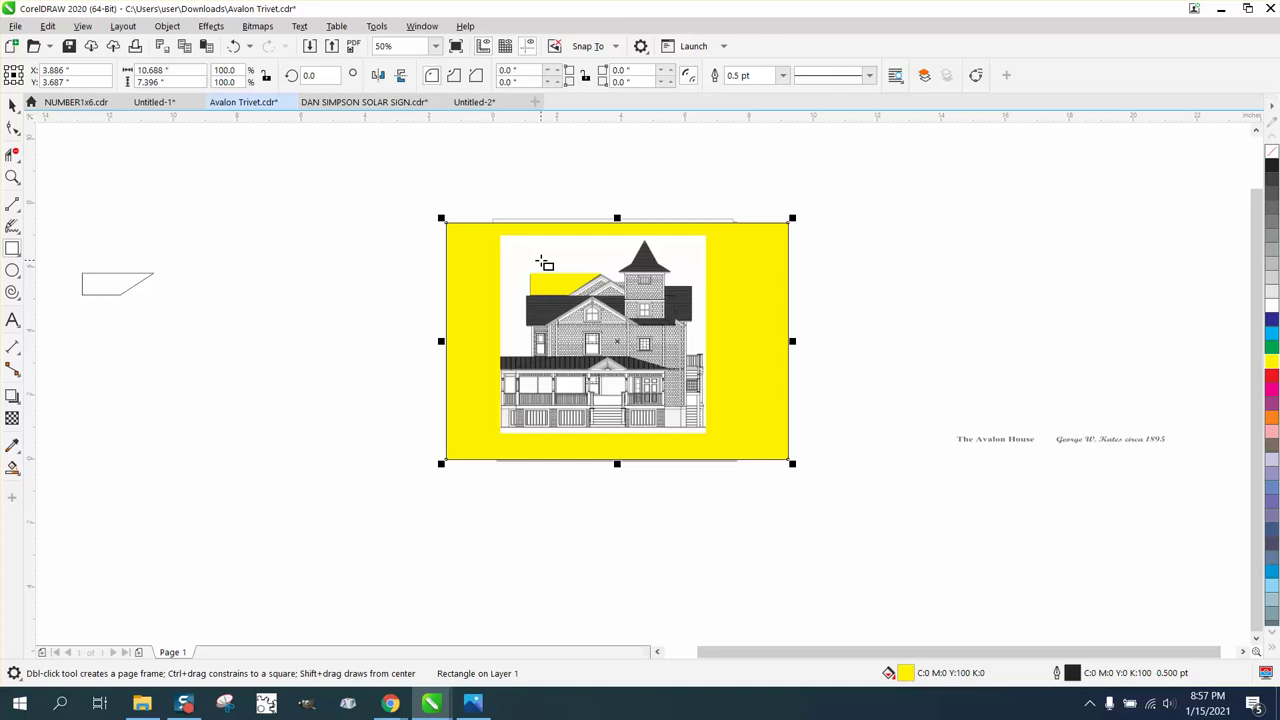
left_click(12, 105)
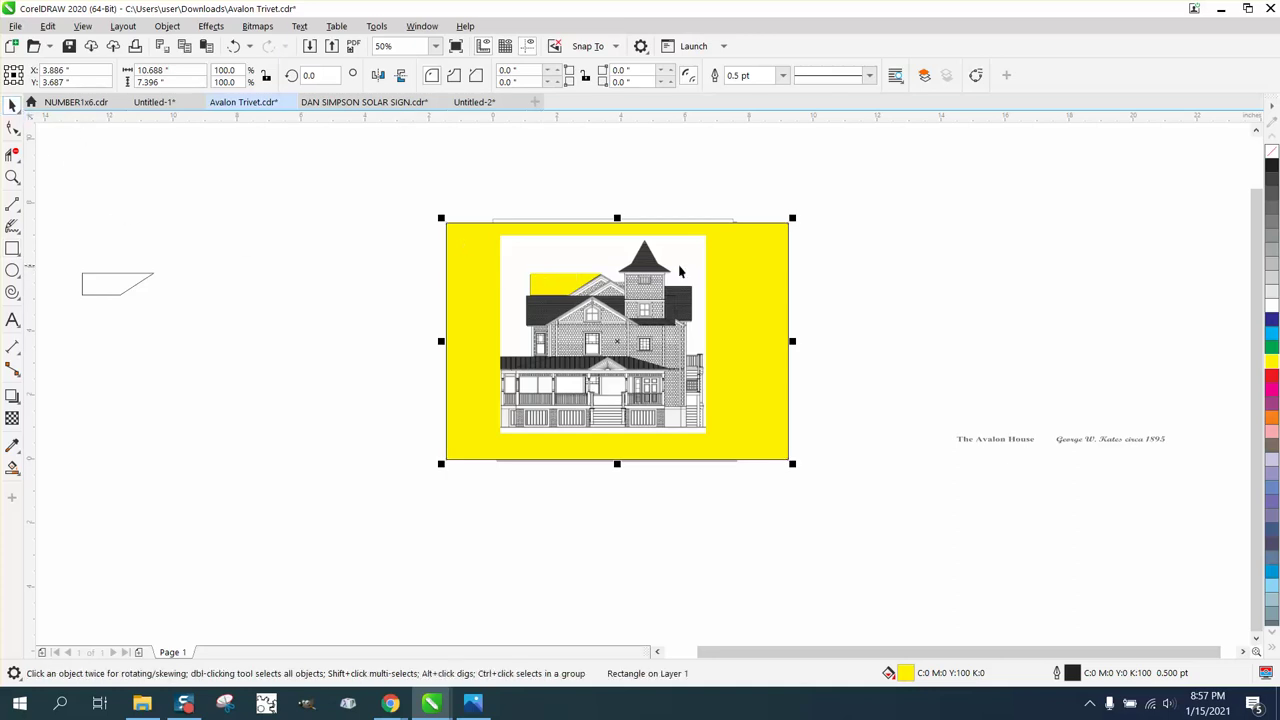
key("Delete")
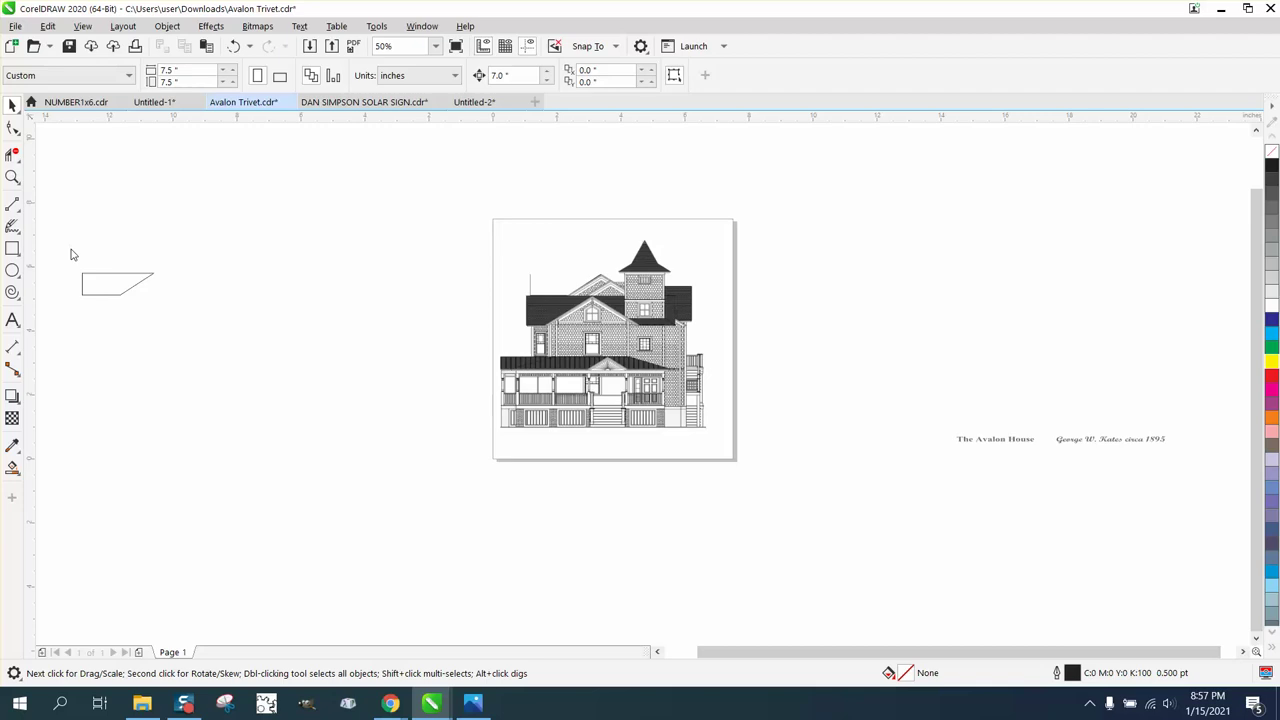
- Draw a tiny rectangle at the spare shape's top-left corner and zoom in on it
key("z")
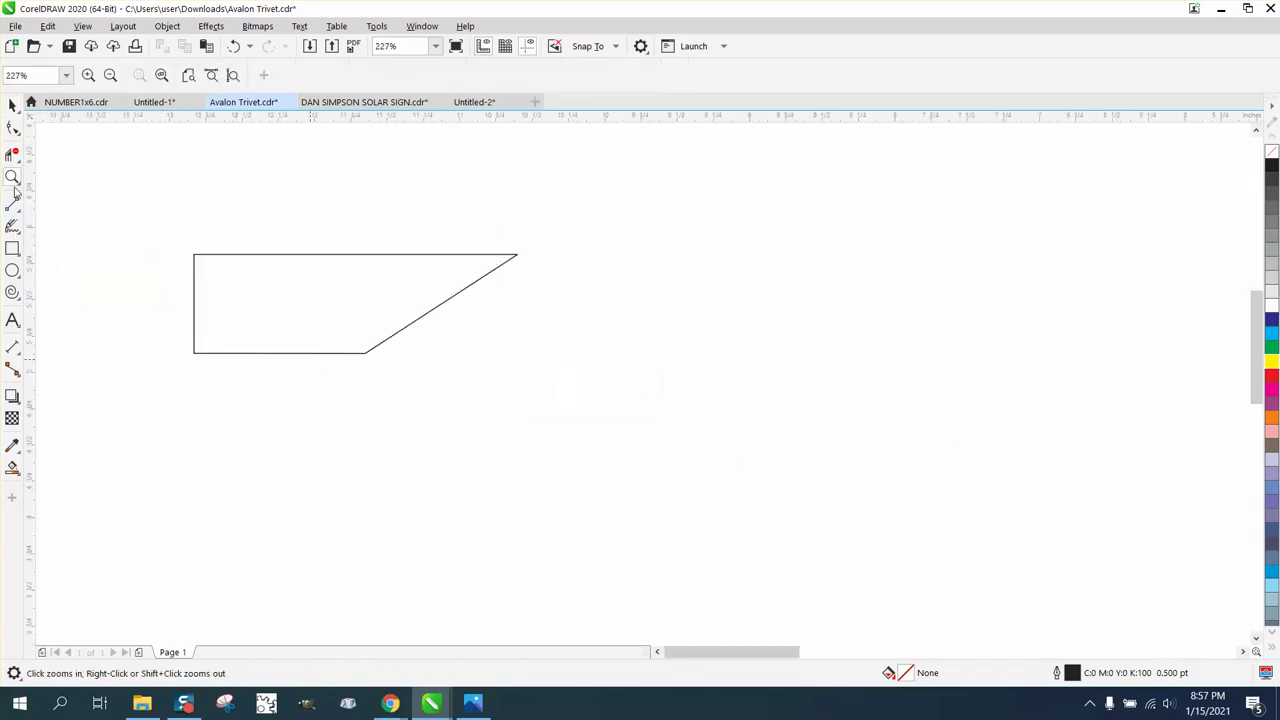
left_click(25, 253)
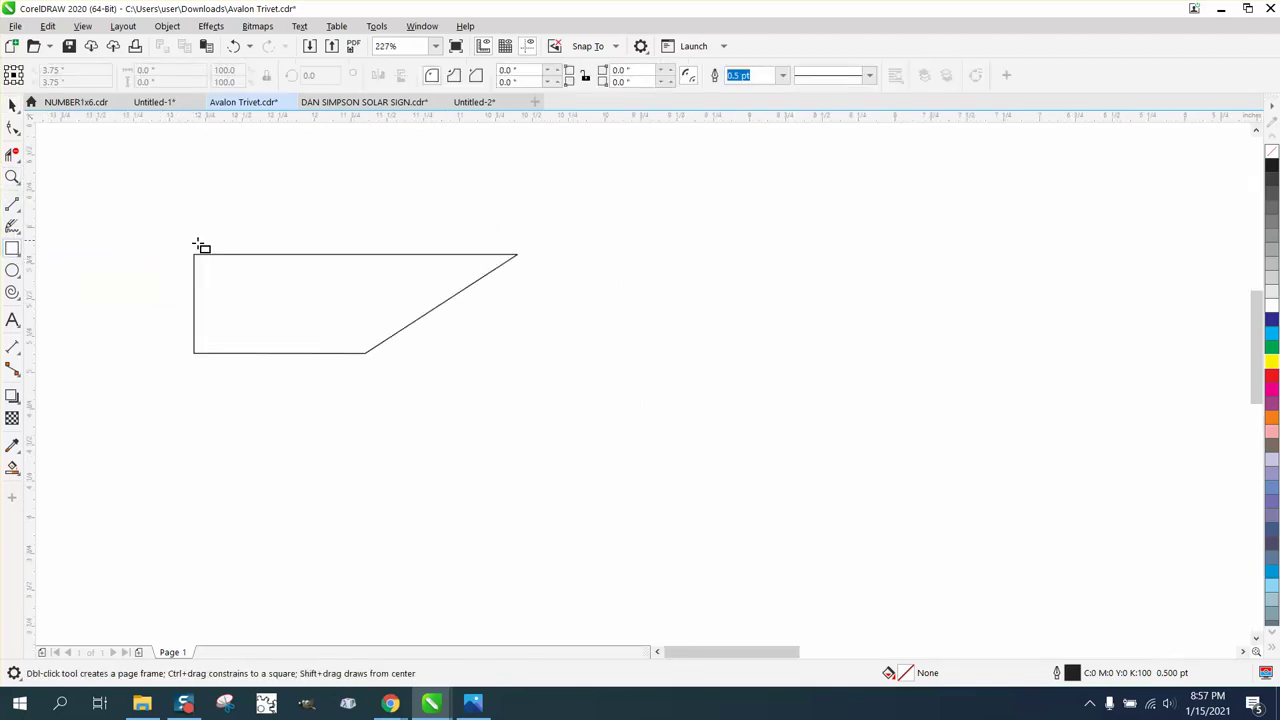
left_click_drag(194, 255, 206, 265)
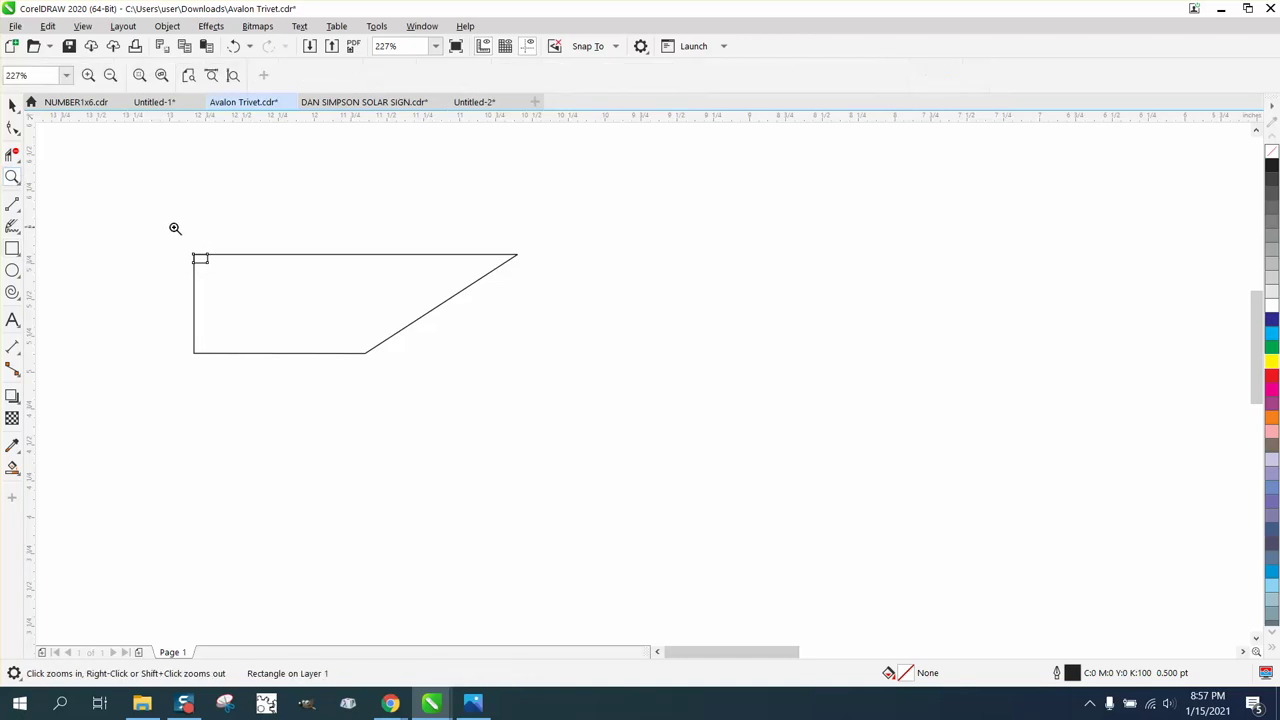
left_click_drag(175, 228, 249, 289)
key("space")
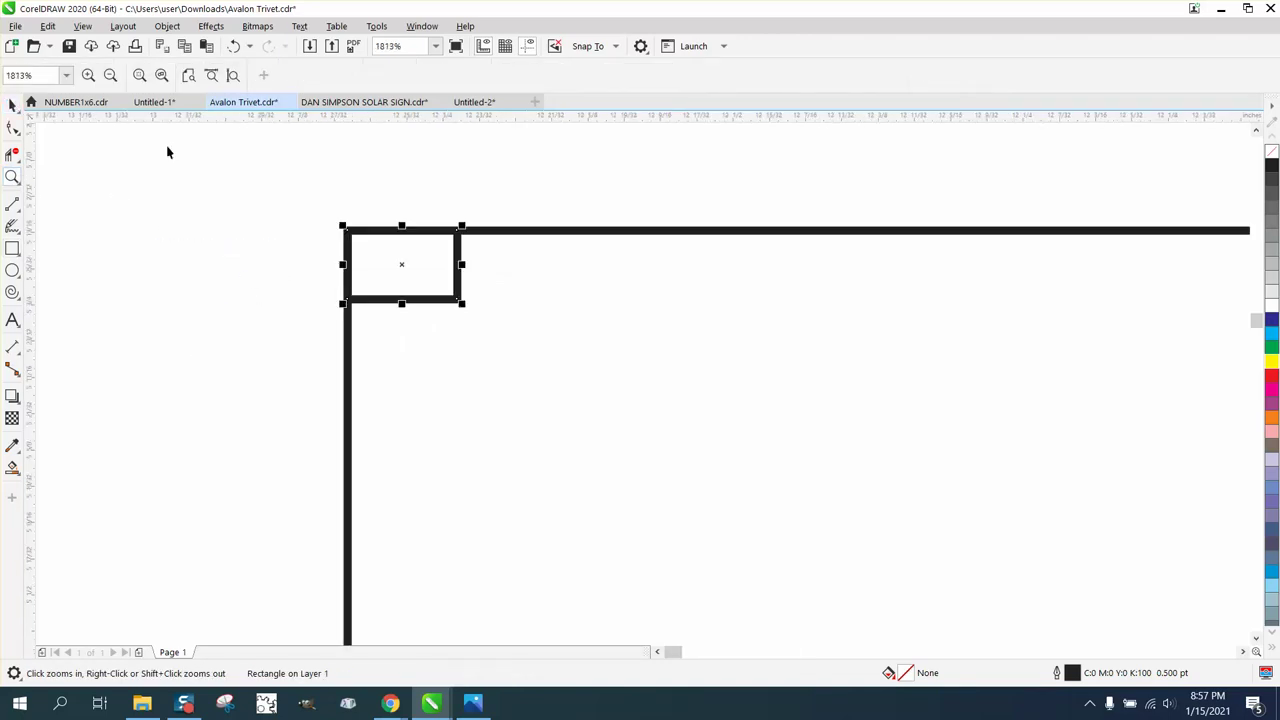
- Size the small rectangle to 0.1 x 0.06 inches and snap it into the frame's top-left corner
left_click(170, 70)
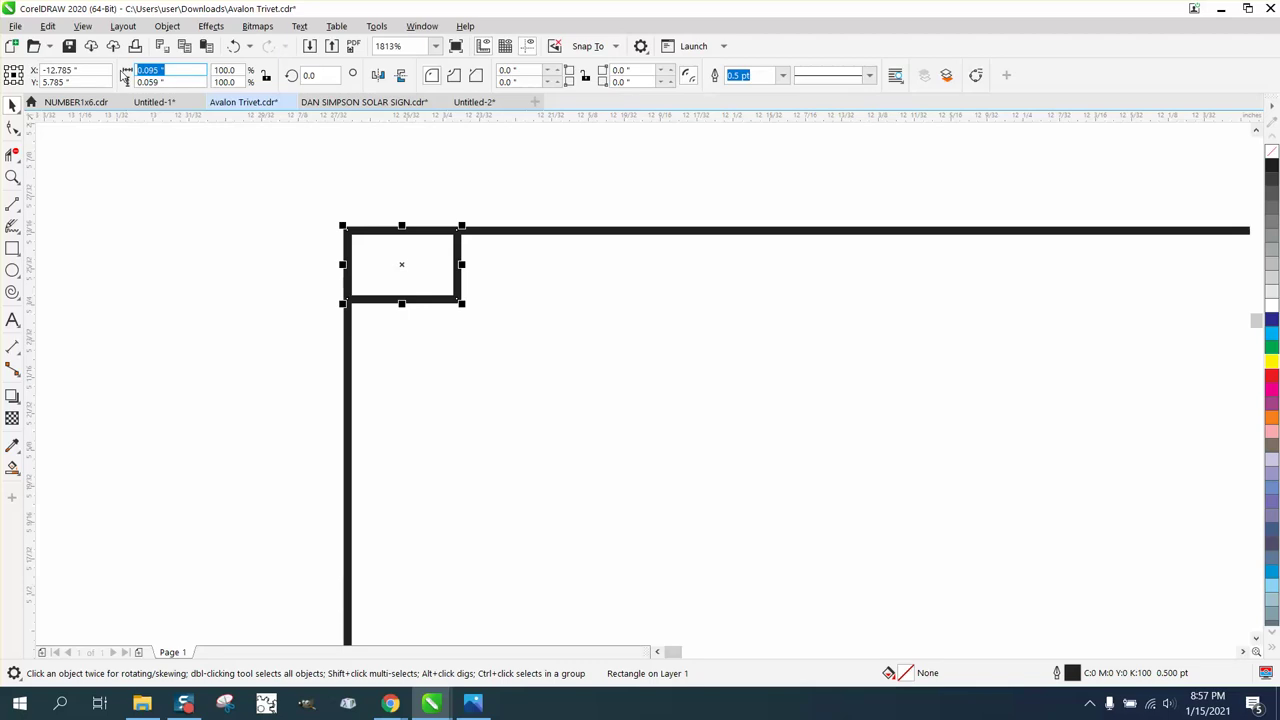
key("BackSpace")
key("Return")
left_click(170, 70)
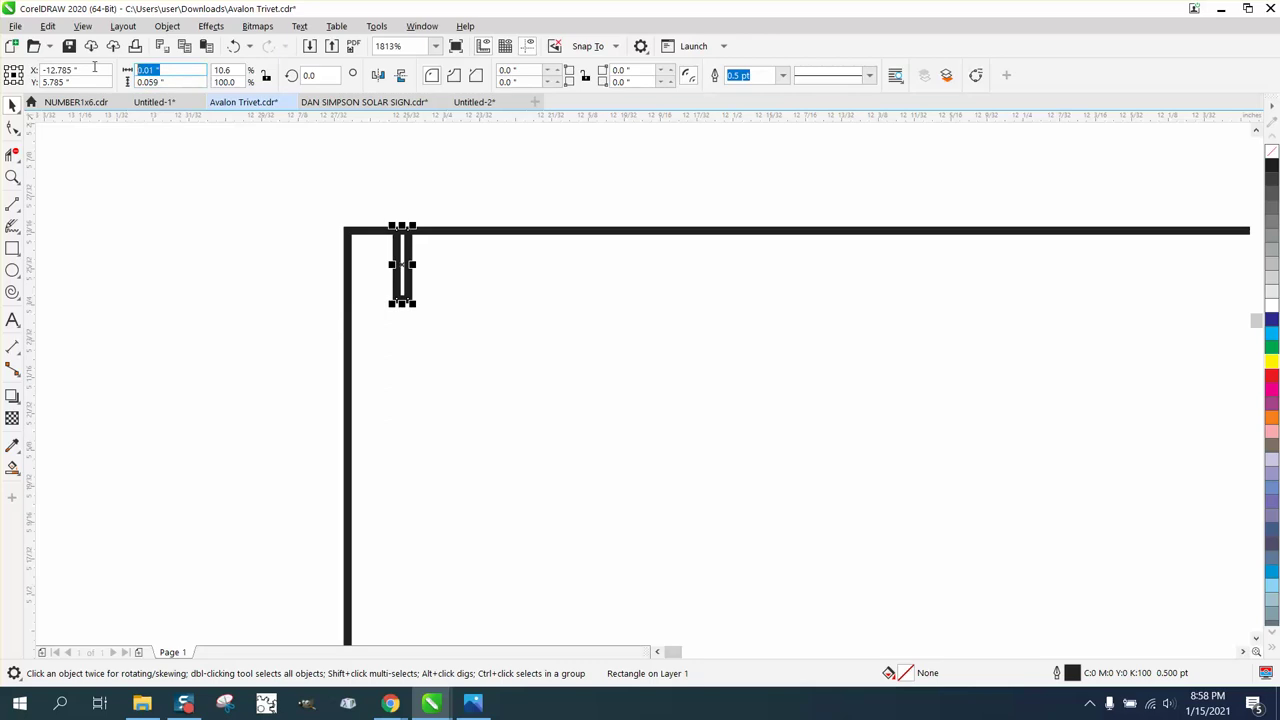
key("BackSpace")
type(".1")
key("Return")
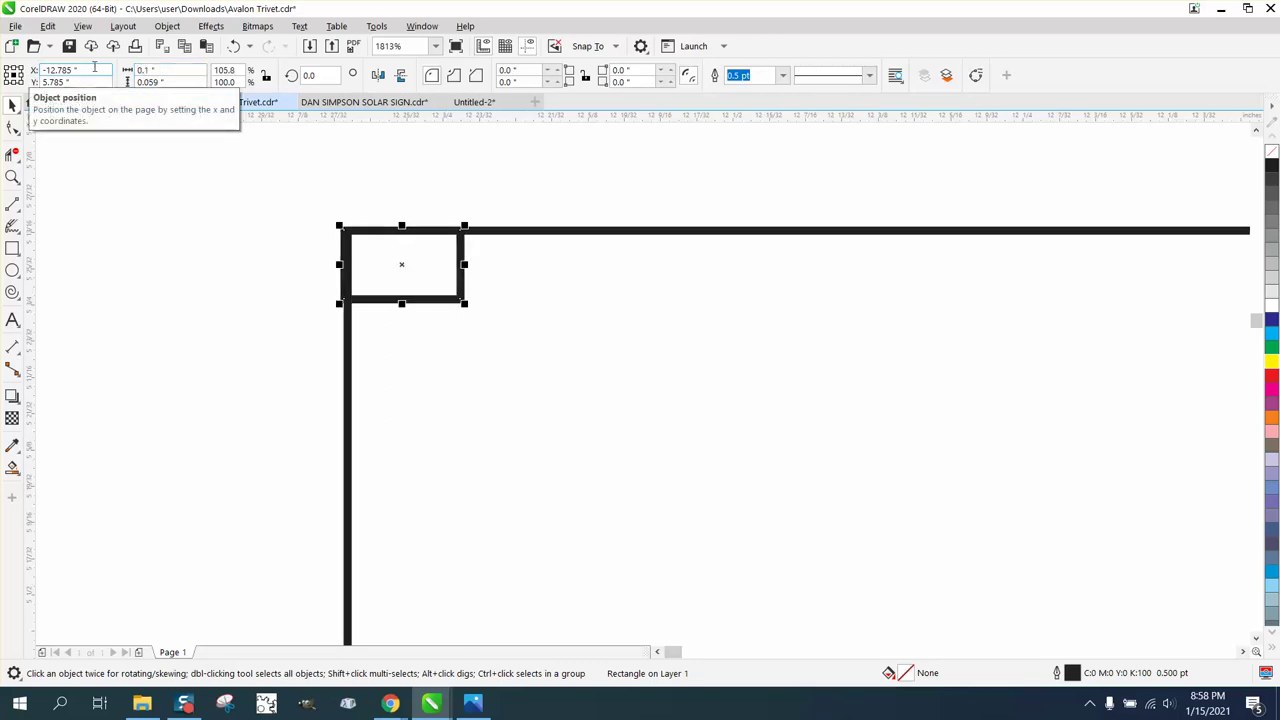
left_click(180, 83)
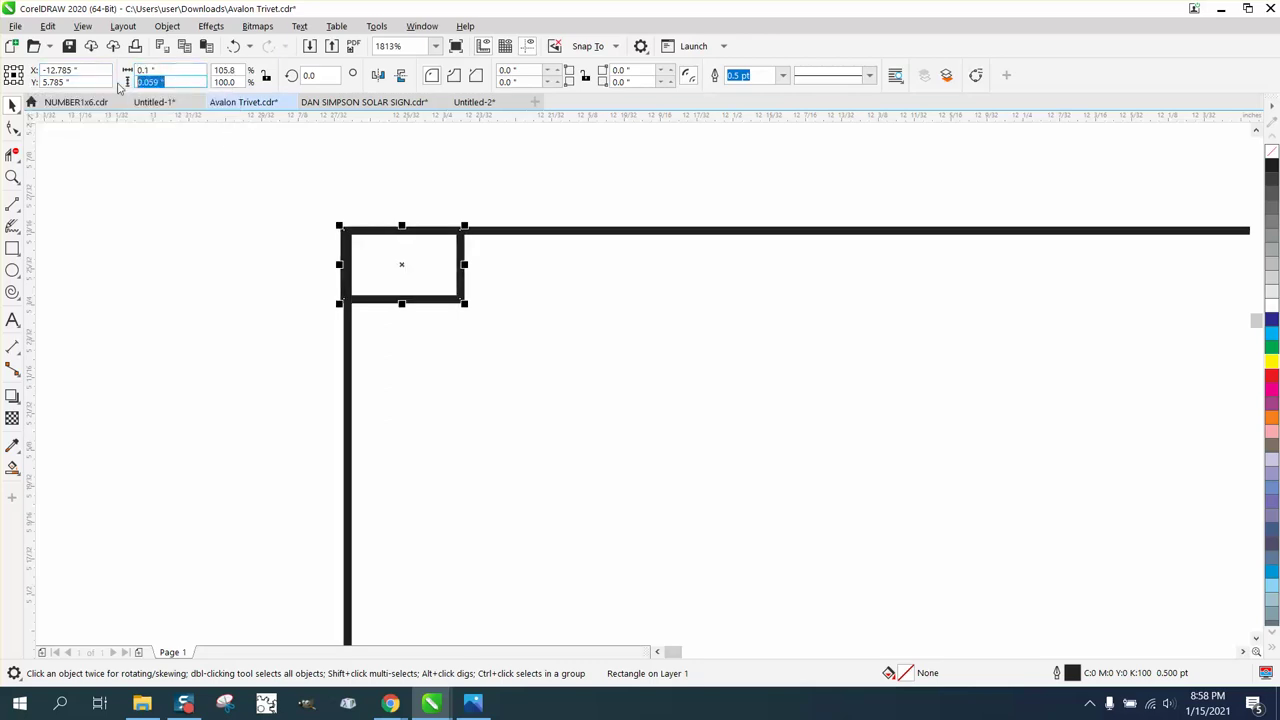
type(".06")
key("Return")
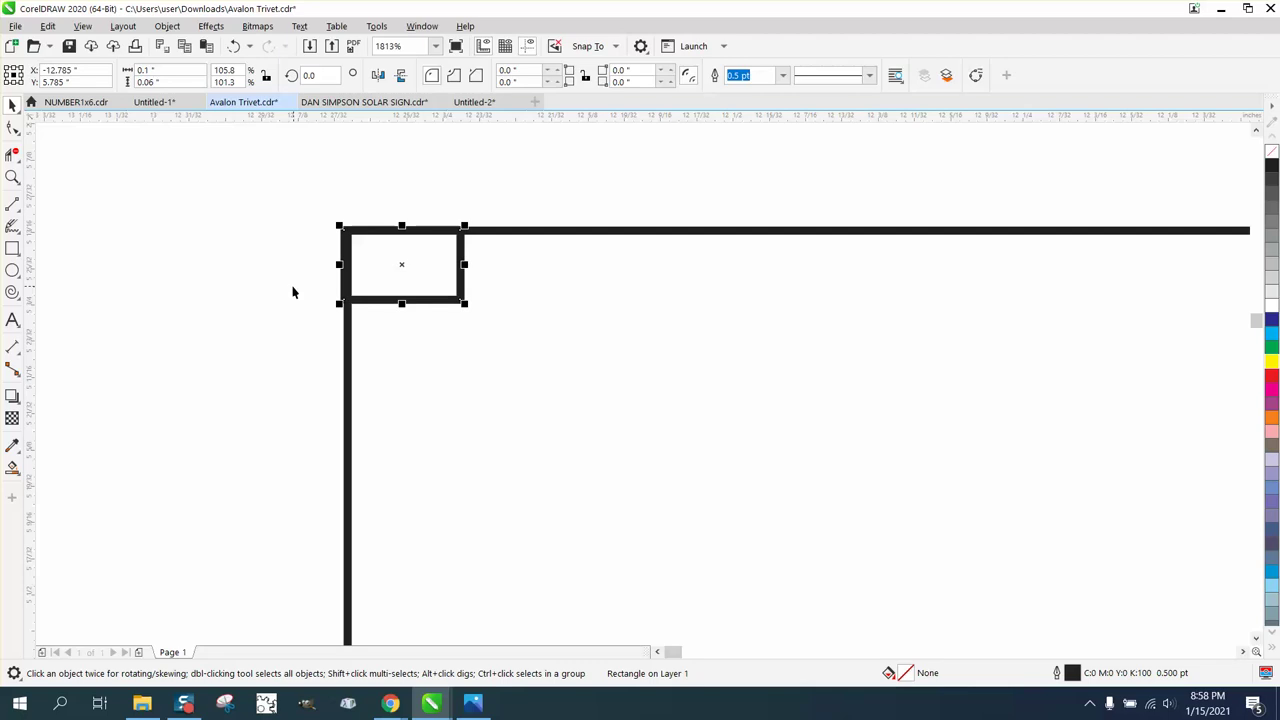
left_click_drag(388, 276, 350, 234)
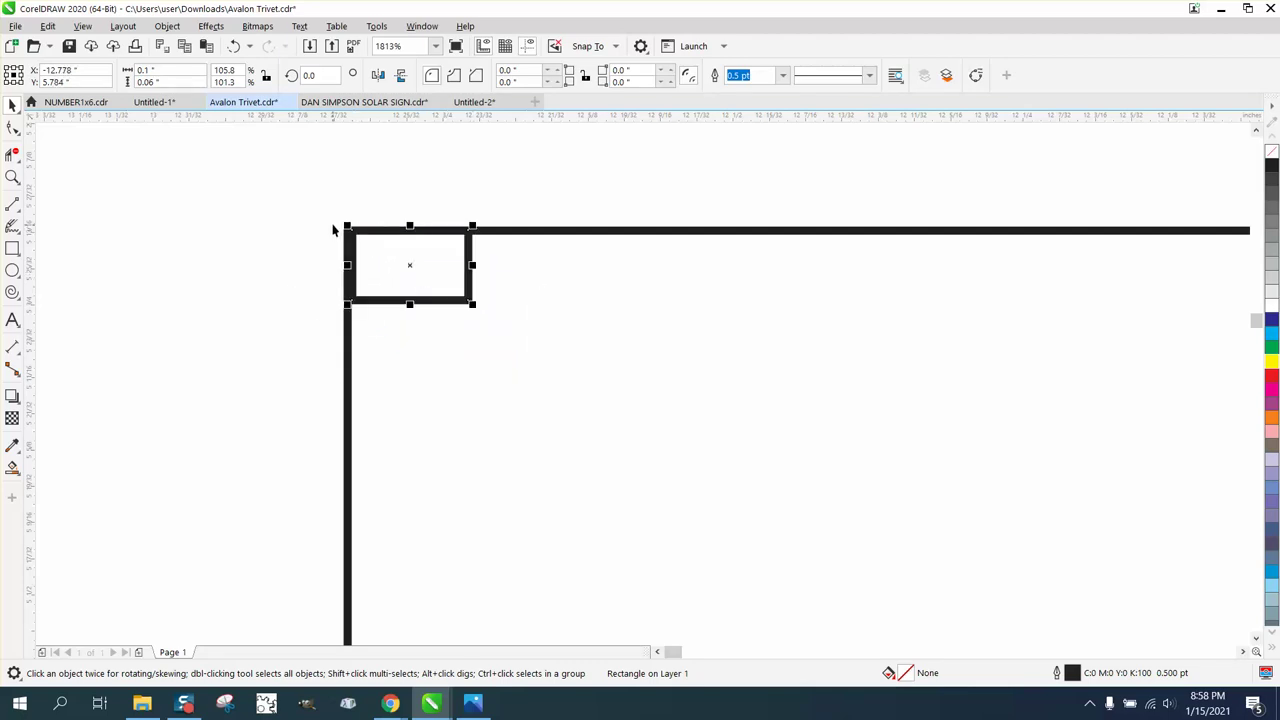
- Set the nudge distance to 0.1 inch
left_click(280, 216)
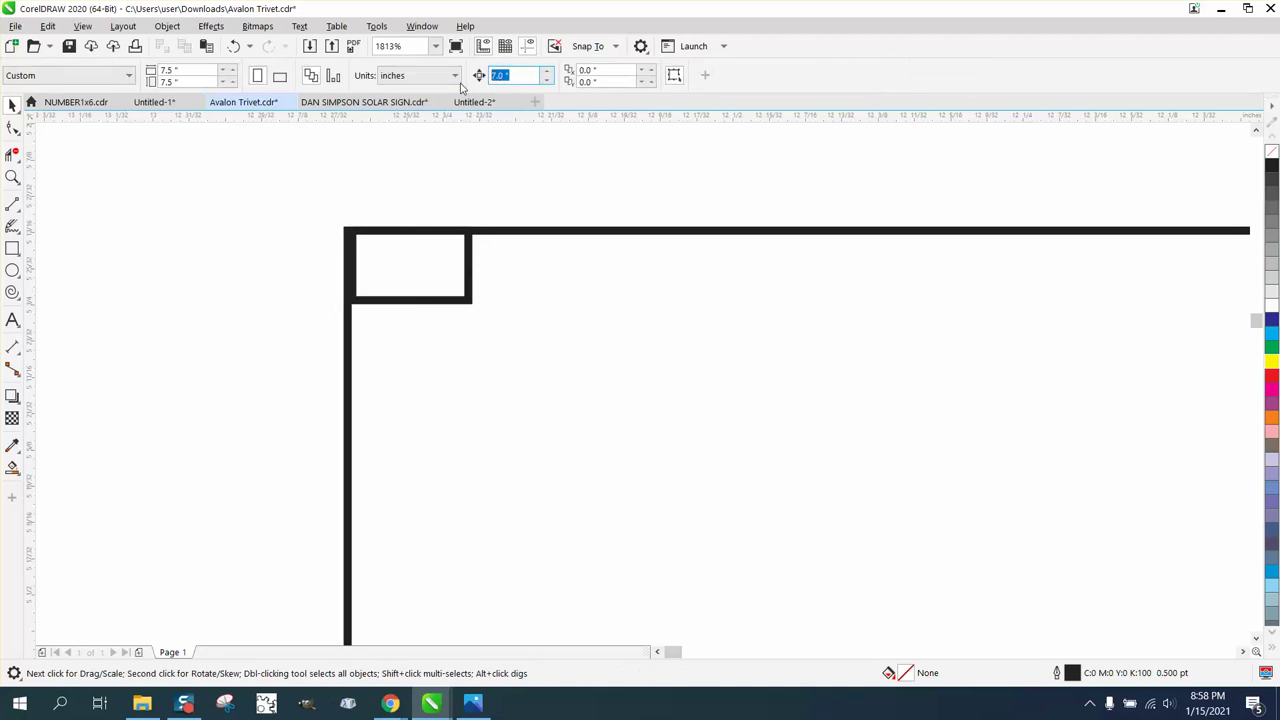
key("BackSpace")
type(".1")
key("Return")
- Duplicate the small rectangle rightward into a row of 23 bricks extending past the frame
left_click(468, 252)
key("Right")
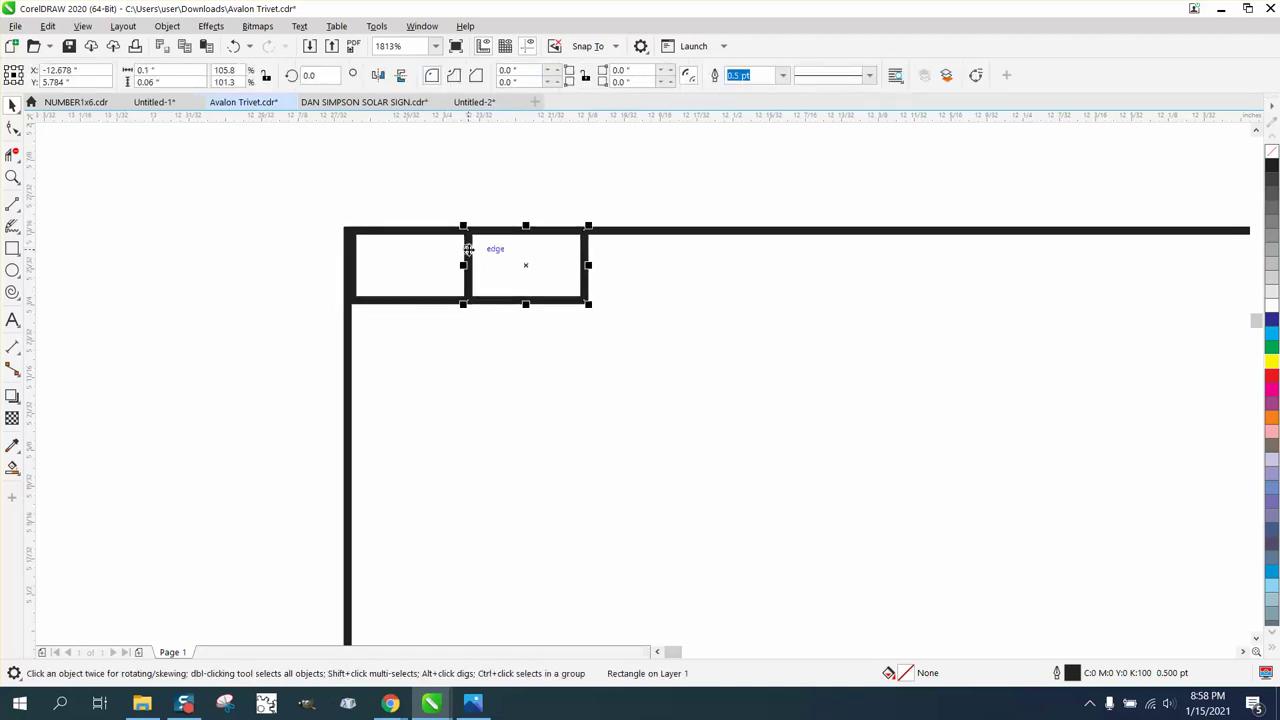
scroll(198, 190, "down", 3)
key("plus")
key("Right")
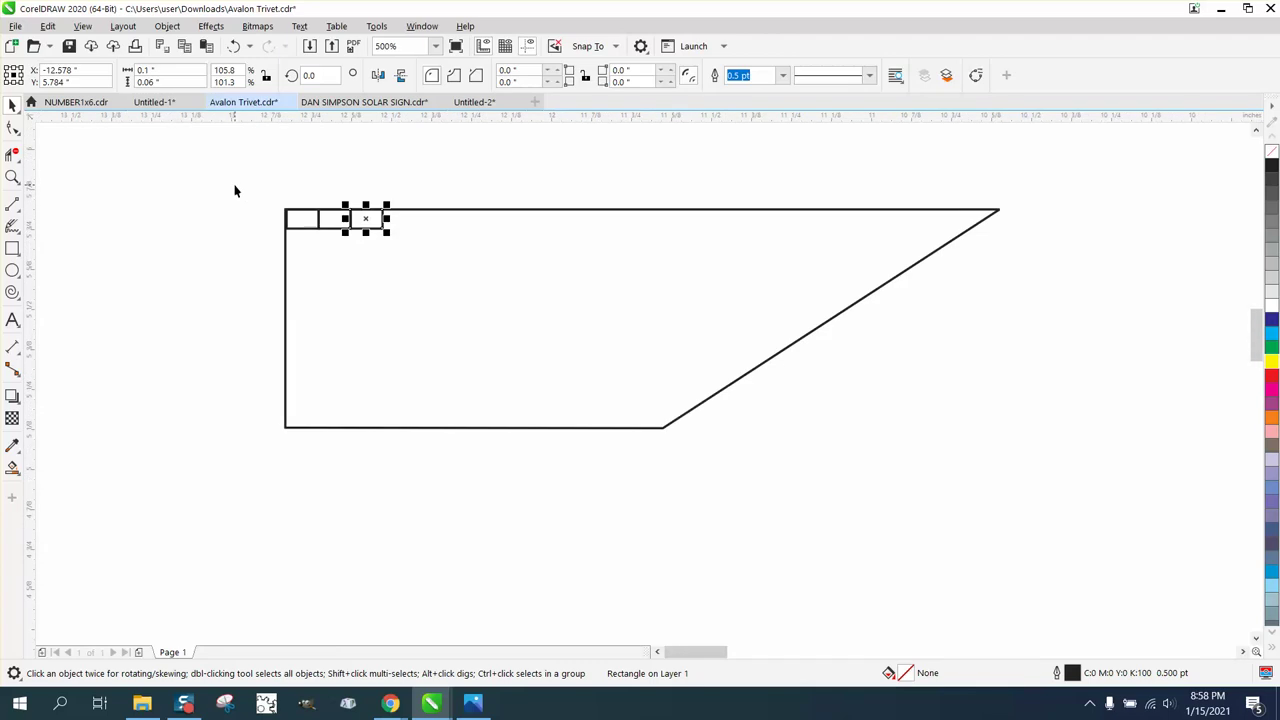
key("Escape")
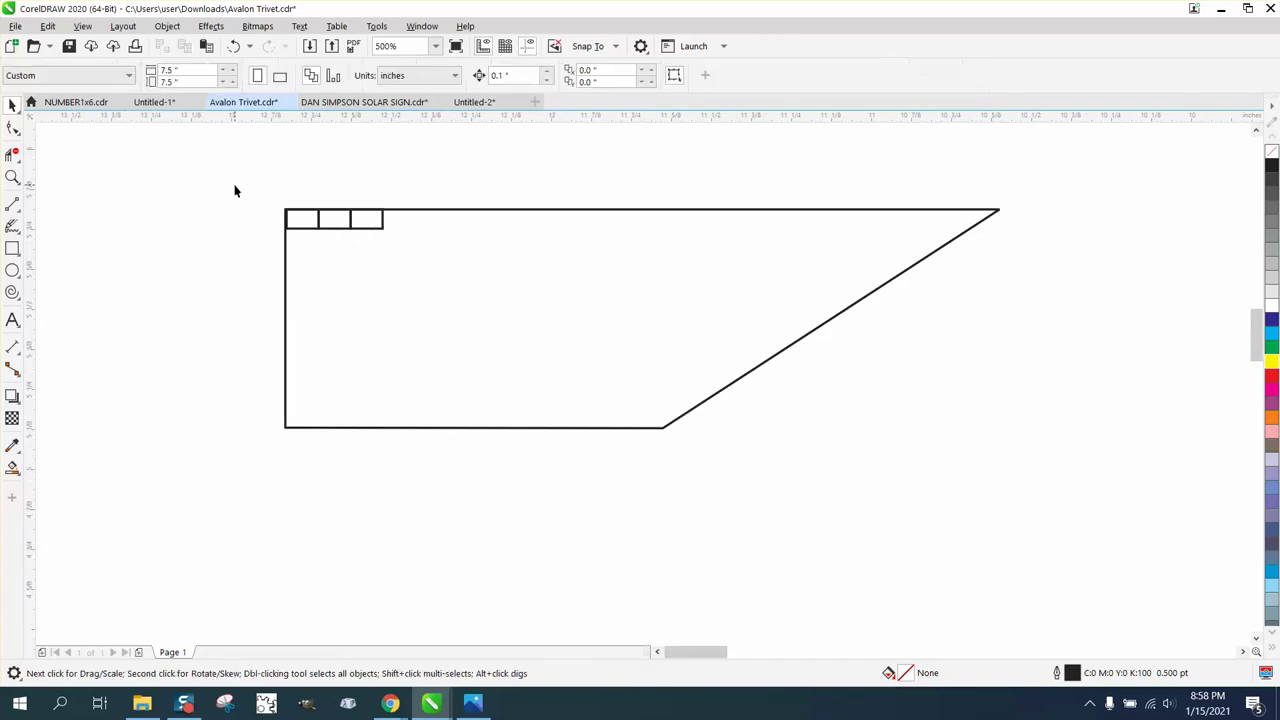
left_click(364, 222)
key("plus")
key("Right")
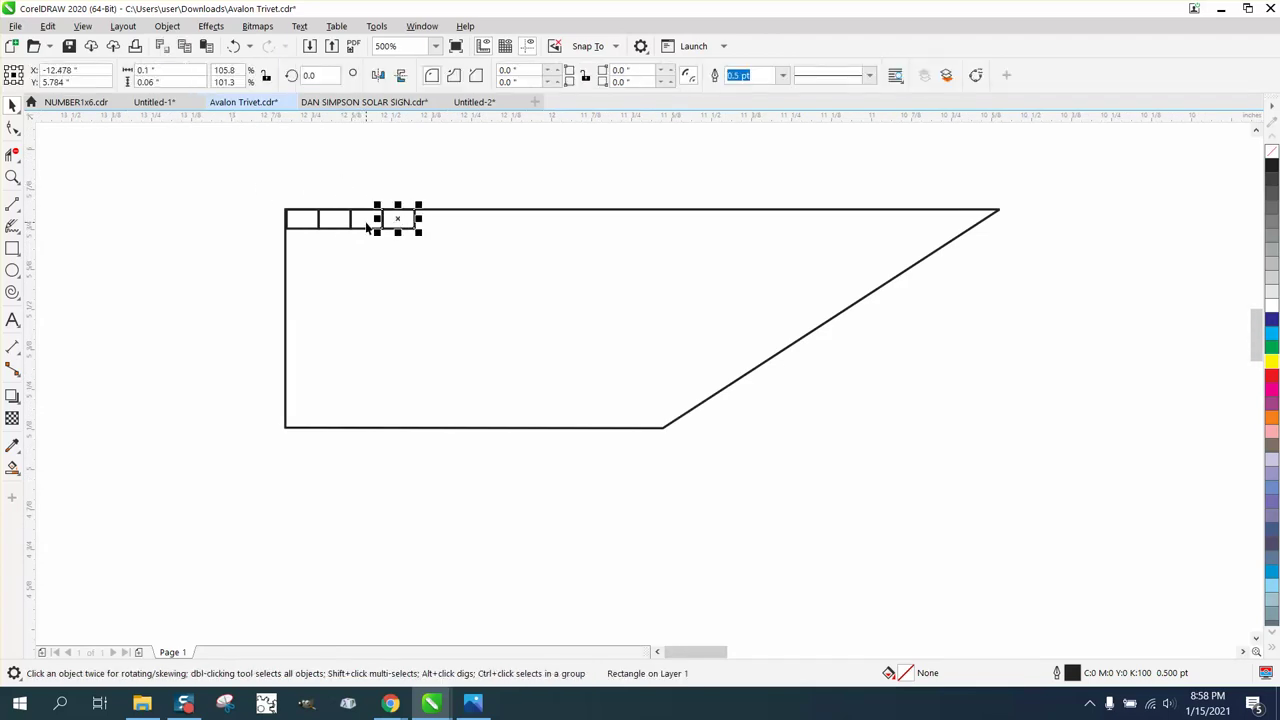
key("plus")
key("Right")
key("plus")
key("Right")
key("plus")
key("Right")
key("plus")
key("Right")
key("plus")
key("Right")
key("plus")
key("Right")
key("plus")
key("Right")
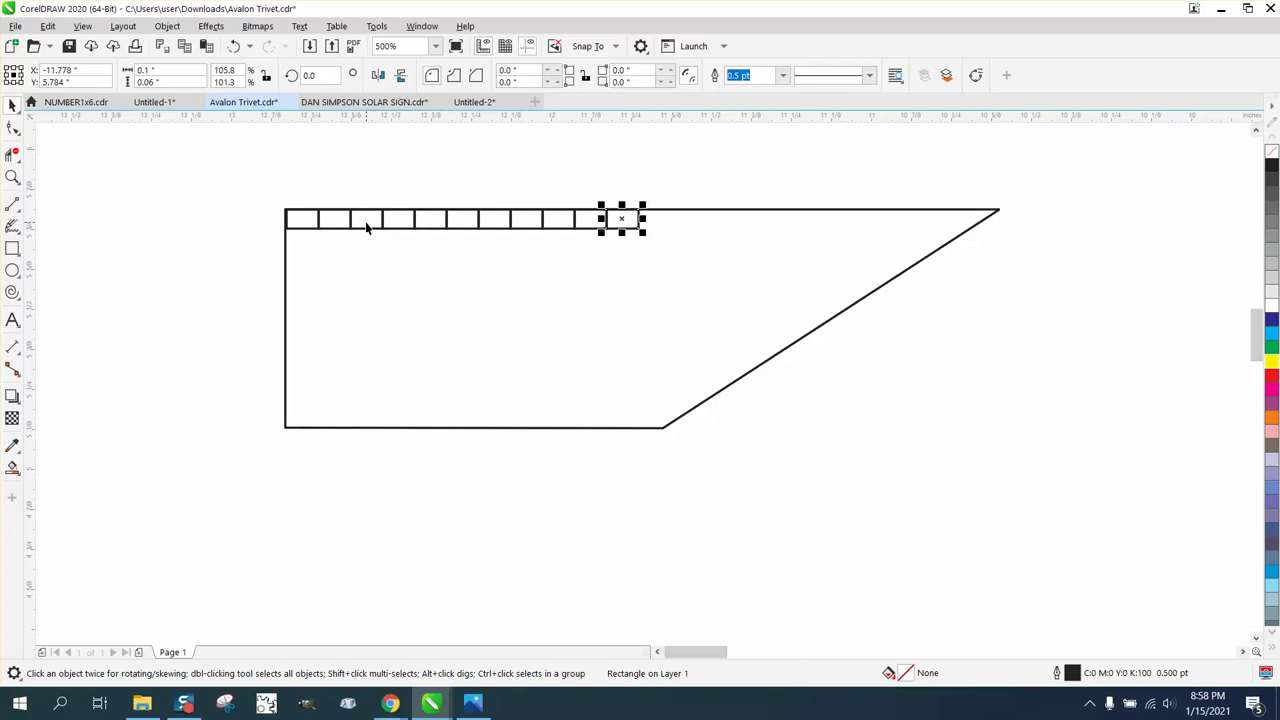
key("plus")
key("Right")
key("plus")
key("Right")
key("plus")
key("Right")
key("plus")
key("Right")
key("plus")
key("Right")
key("plus")
key("Right")
key("plus")
key("Right")
key("plus")
key("Right")
key("plus")
key("Right")
key("plus")
key("Right")
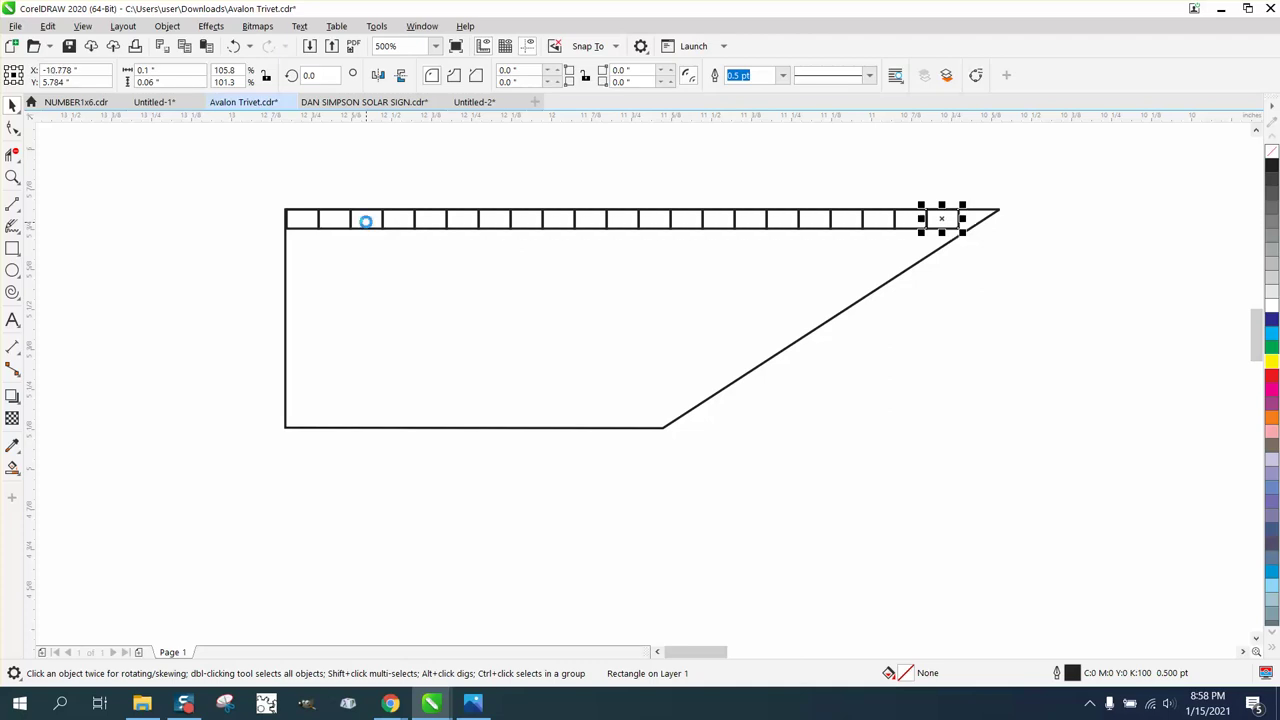
key("plus")
key("Right")
key("plus")
key("Right")
- Change the nudge distance to 0.03 inch
left_click_drag(228, 187, 575, 249)
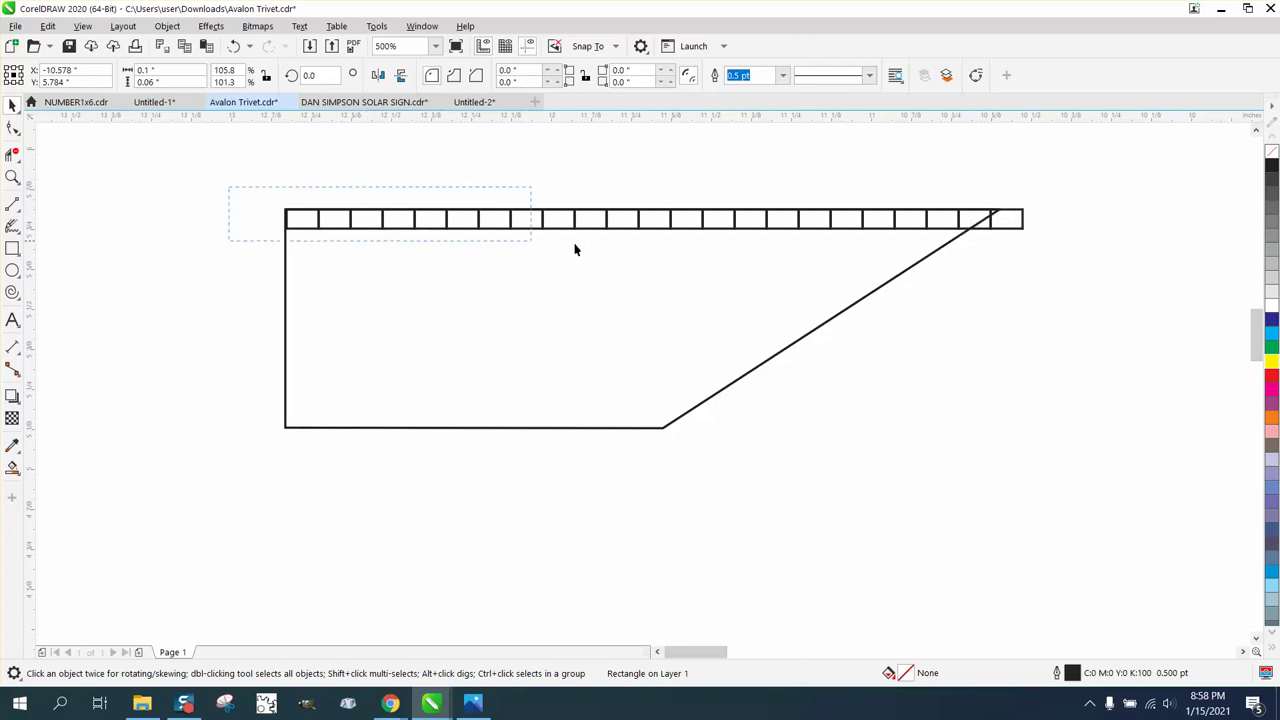
left_click_drag(1036, 260, 1058, 260)
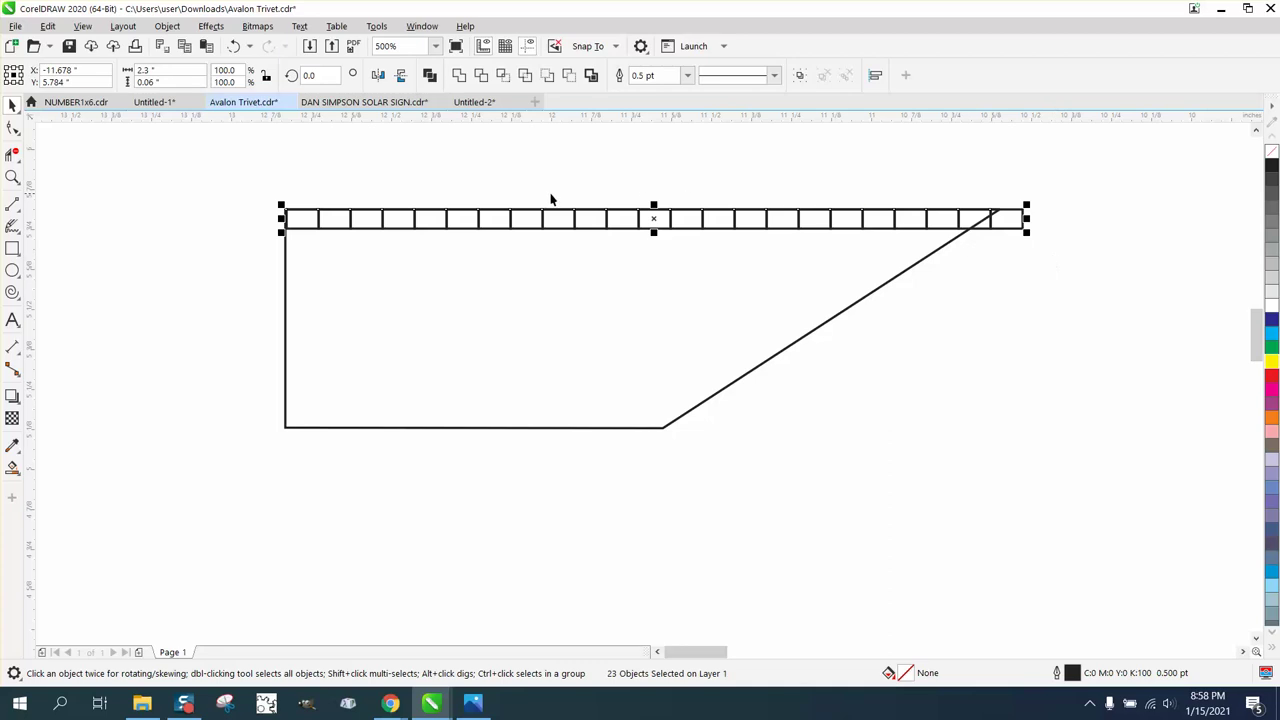
left_click(193, 143)
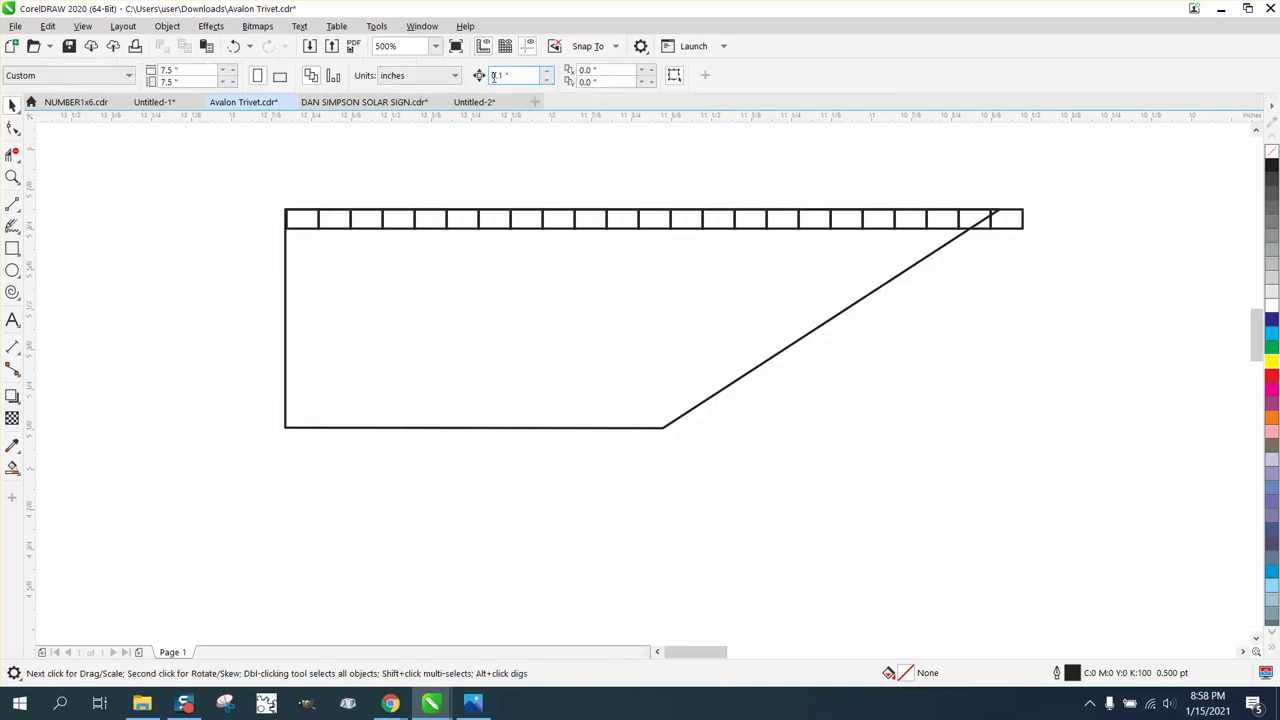
left_click_drag(511, 75, 492, 75)
key("BackSpace")
key("Return")
- Duplicate the brick row and shift the copy down and left to stagger it
left_click_drag(1021, 266, 1080, 270)
key("KP_Add")
key("Down")
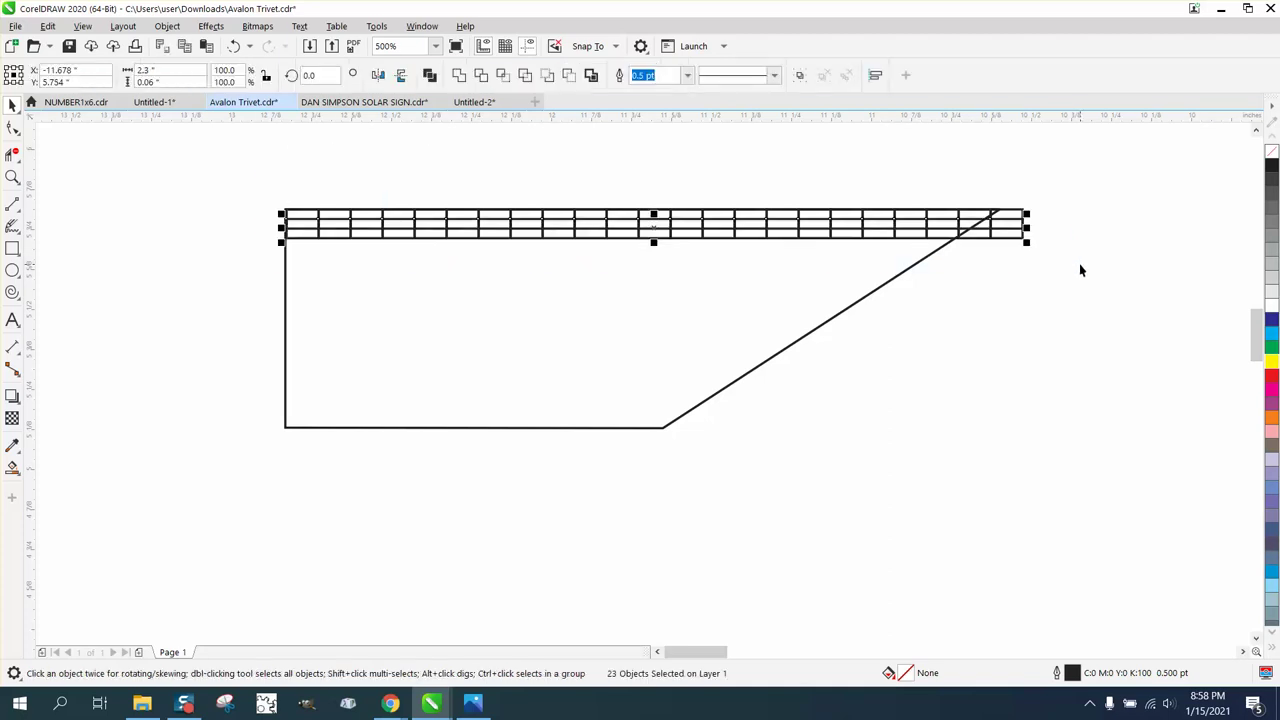
key("Down")
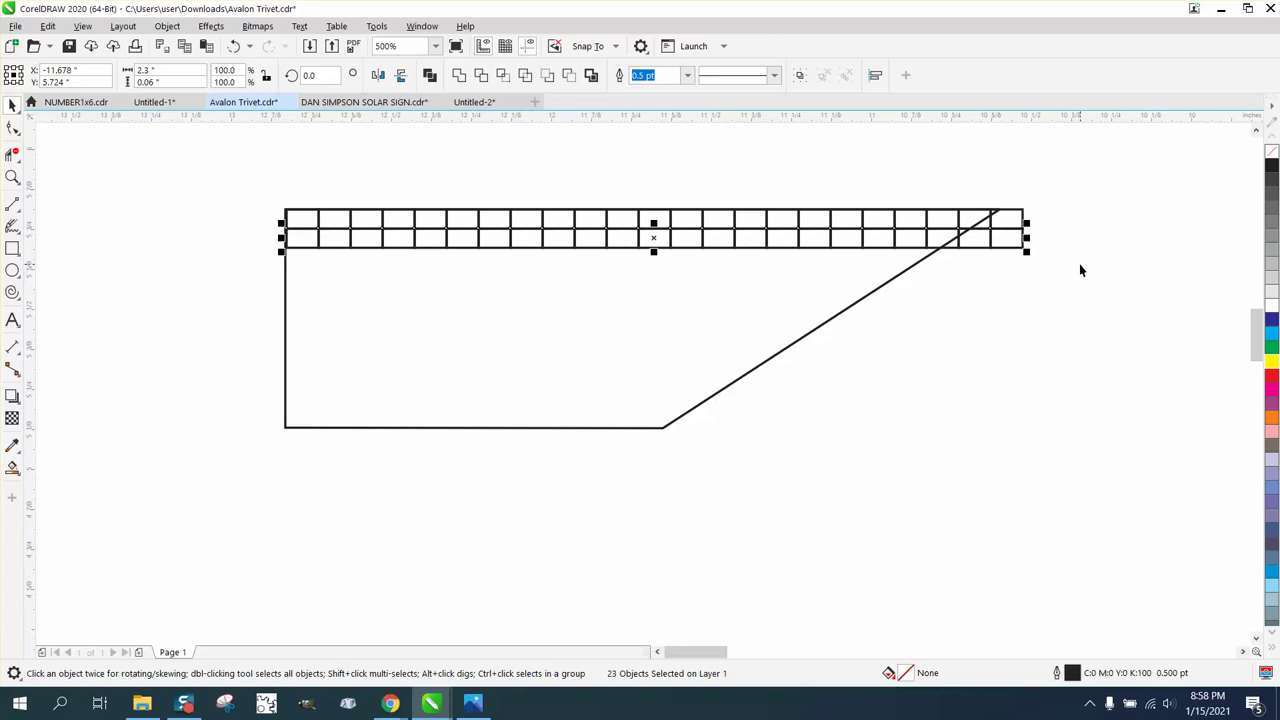
key("Left")
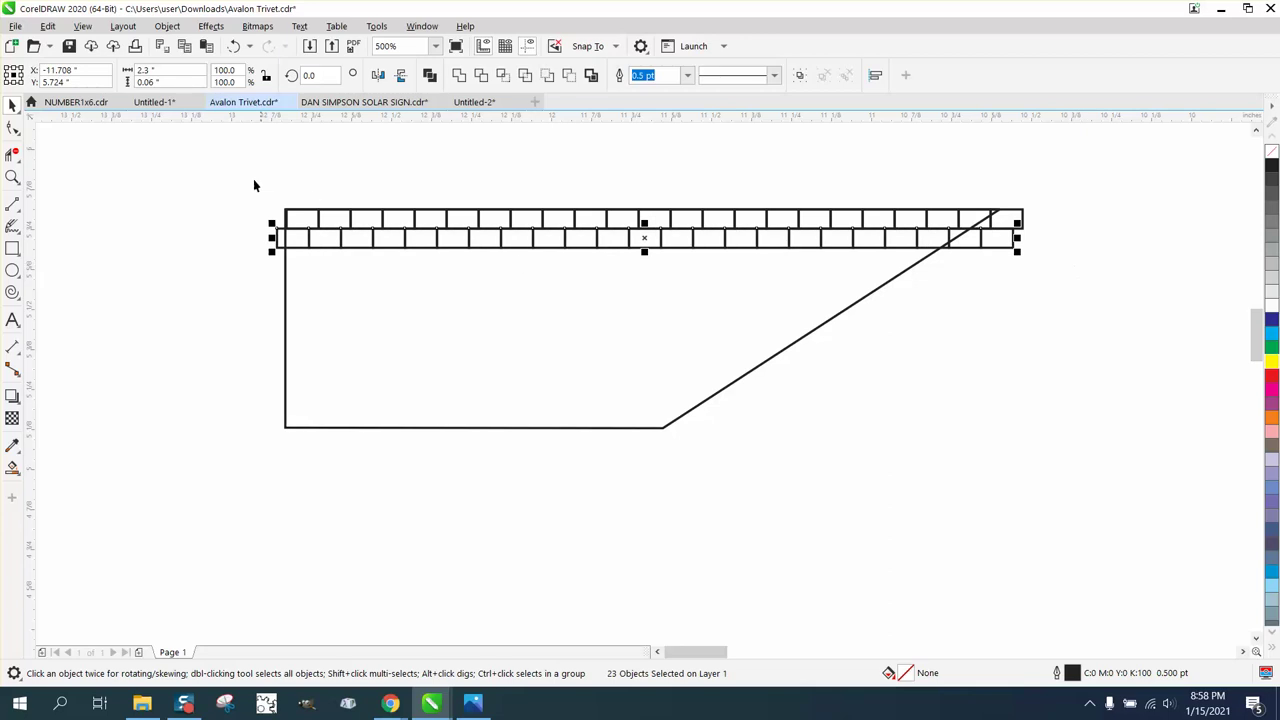
- Repeatedly duplicate the brick rows downward until they cover the whole roof frame
left_click_drag(237, 177, 1060, 280)
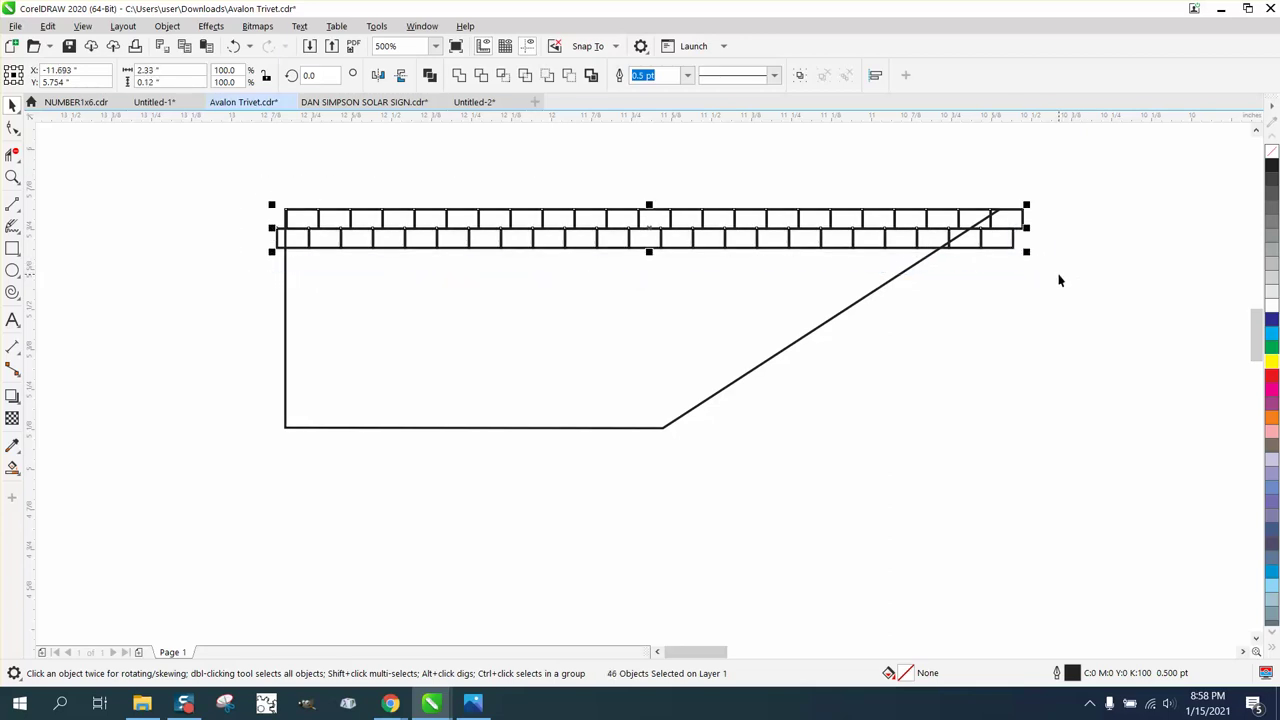
key("KP_Add")
key("Down")
key("Down")
key("Down")
key("Down")
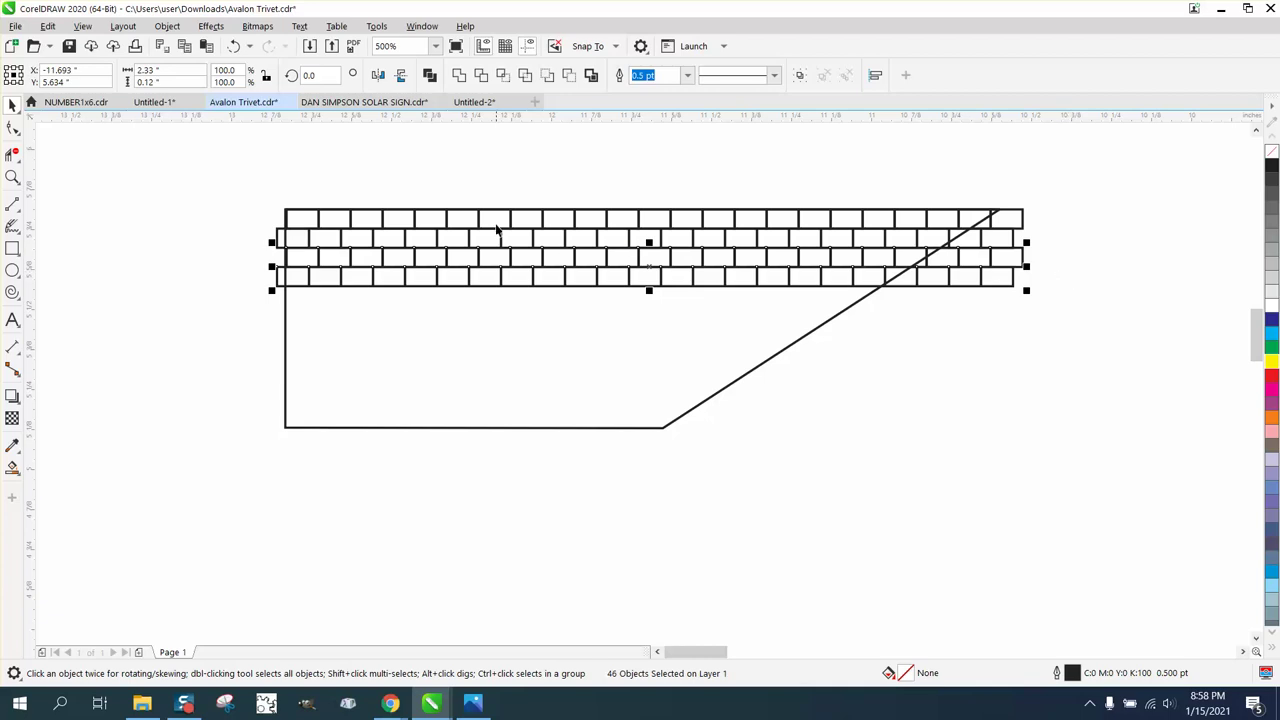
left_click_drag(264, 160, 1063, 345)
key("KP_Add")
key("Down")
key("Down")
key("Down")
key("Down")
key("Down")
key("Down")
key("Down")
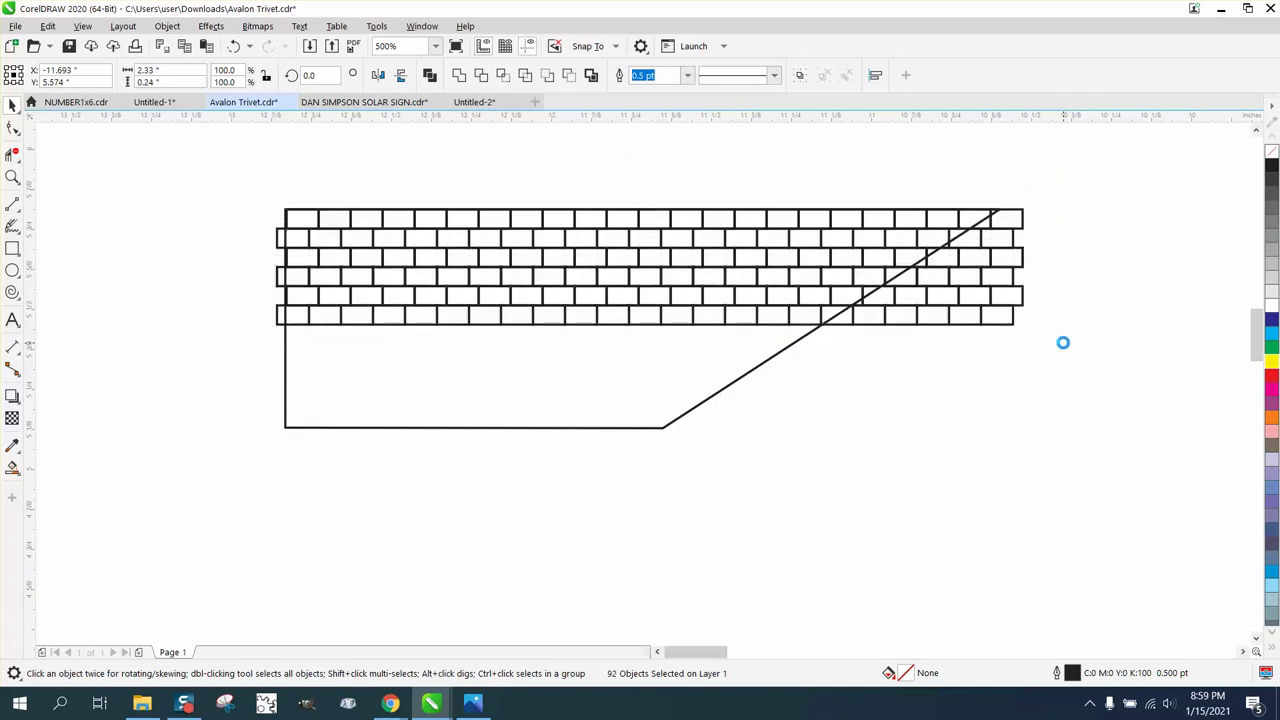
key("Down")
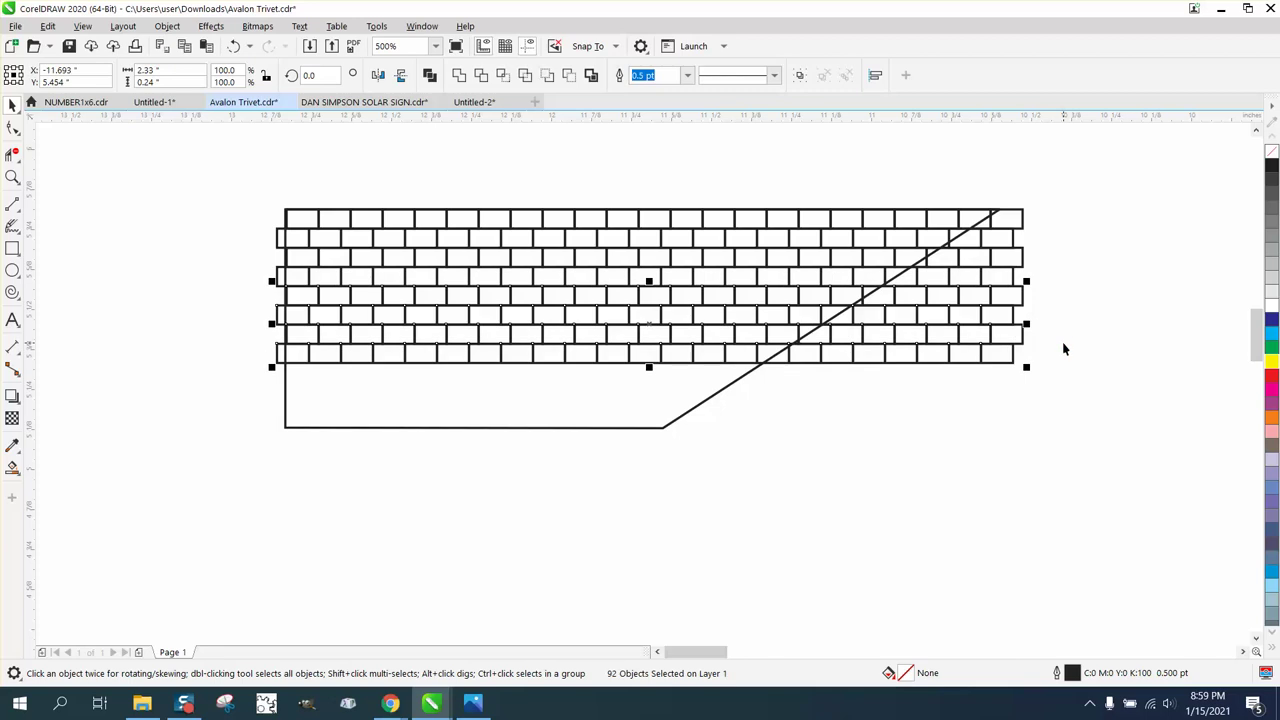
key("KP_Add")
key("Down")
key("Down")
key("Down")
key("Down")
key("Down")
key("Down")
key("Down")
key("Down")
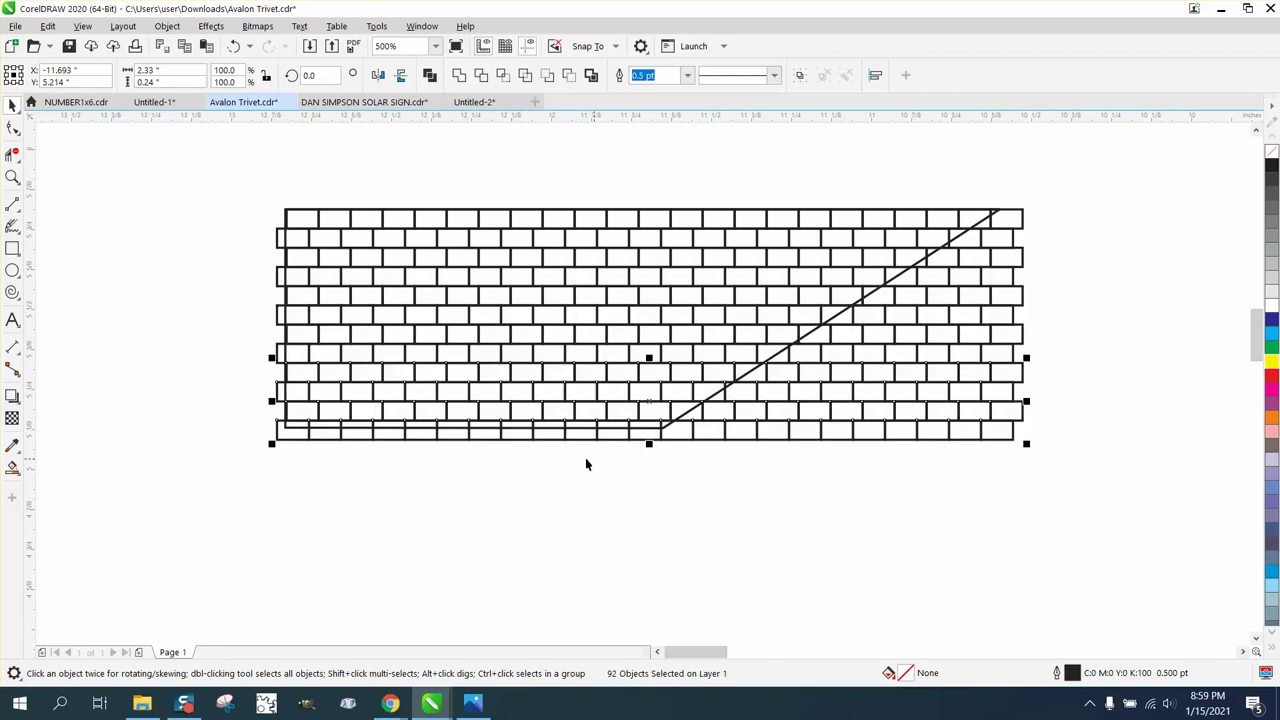
- Set the nudge distance to 8 inches and move the diagonal outline up out of the way
left_click(996, 182)
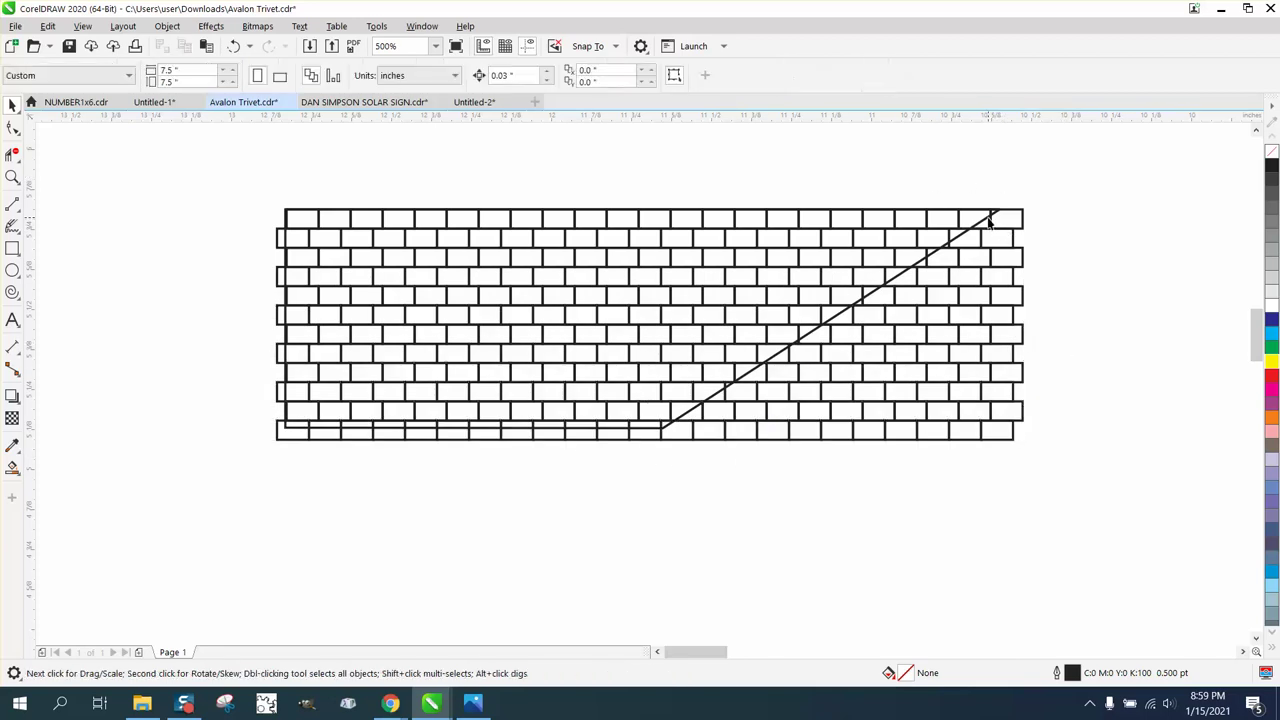
left_click(988, 222)
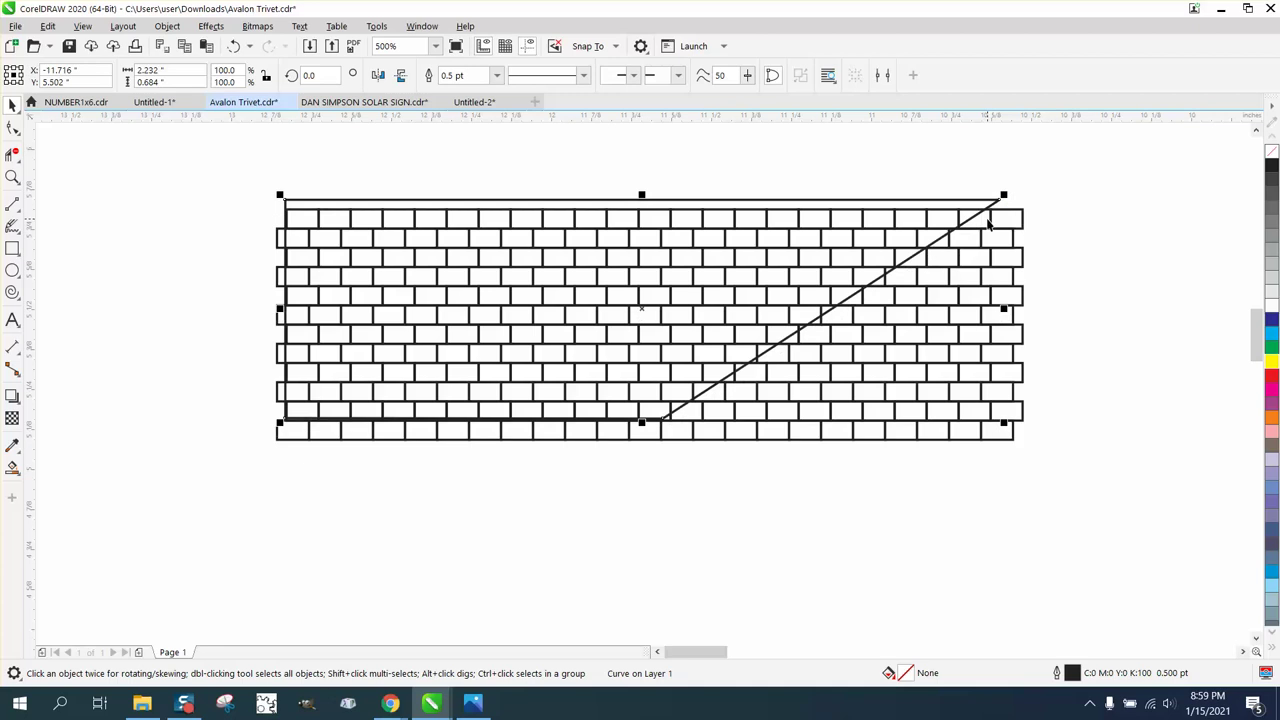
key("Down")
left_click(1130, 166)
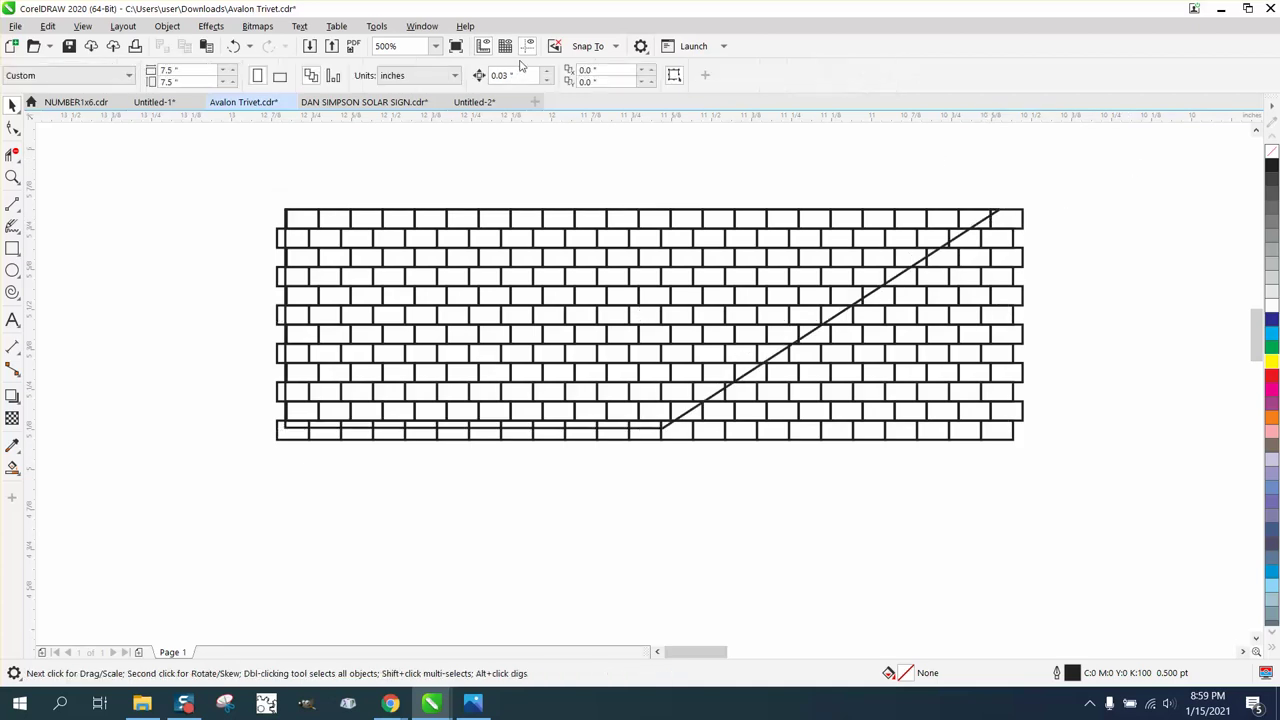
double_click(515, 75)
type("8")
key("Return")
left_click(979, 225)
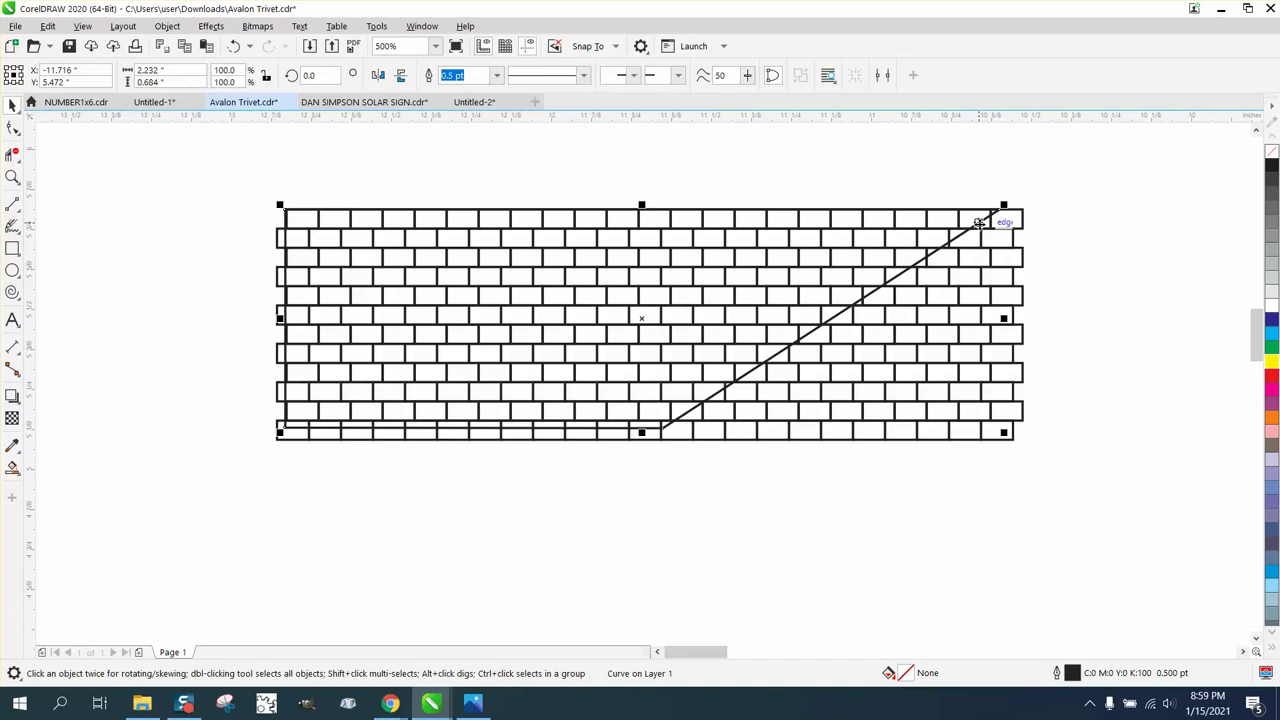
key("Up")
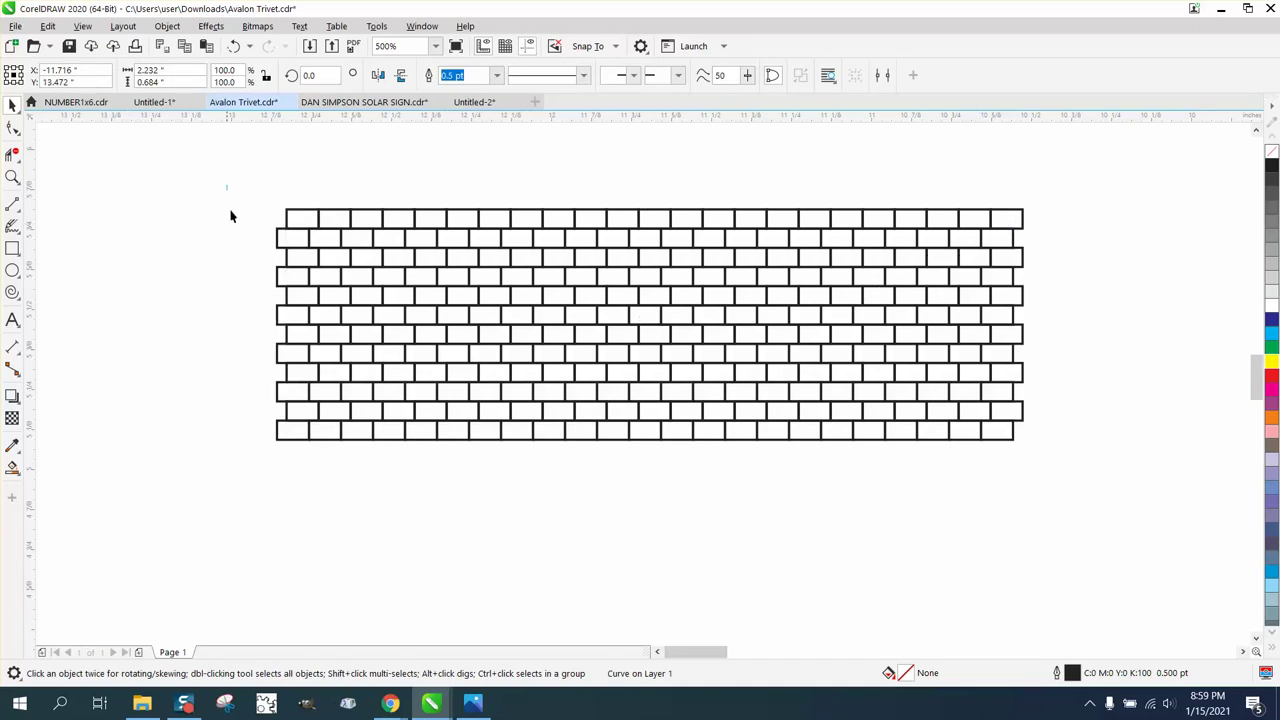
- Group all 276 brick rectangles into one object
left_click_drag(230, 215, 1103, 521)
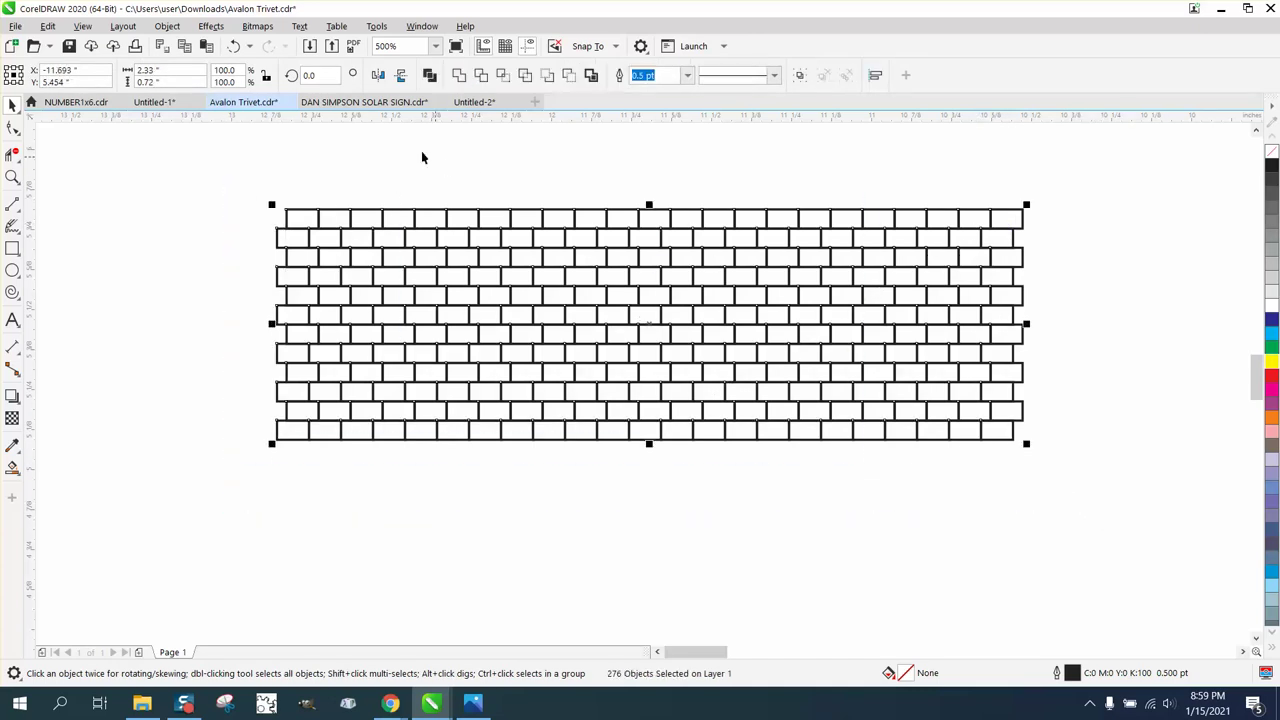
left_click(167, 26)
mouse_move(195, 290)
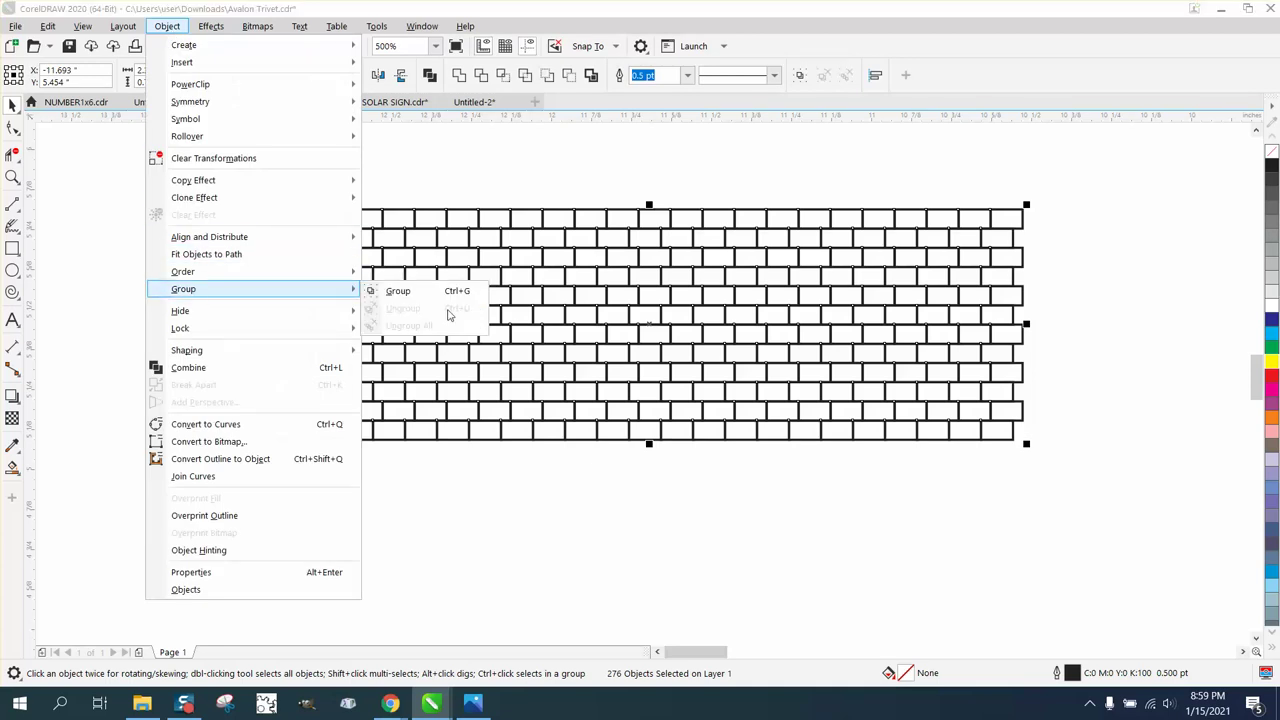
left_click(414, 296)
- Move the diagonal outline curve back down onto the brick grid
scroll(414, 334, "down", 2)
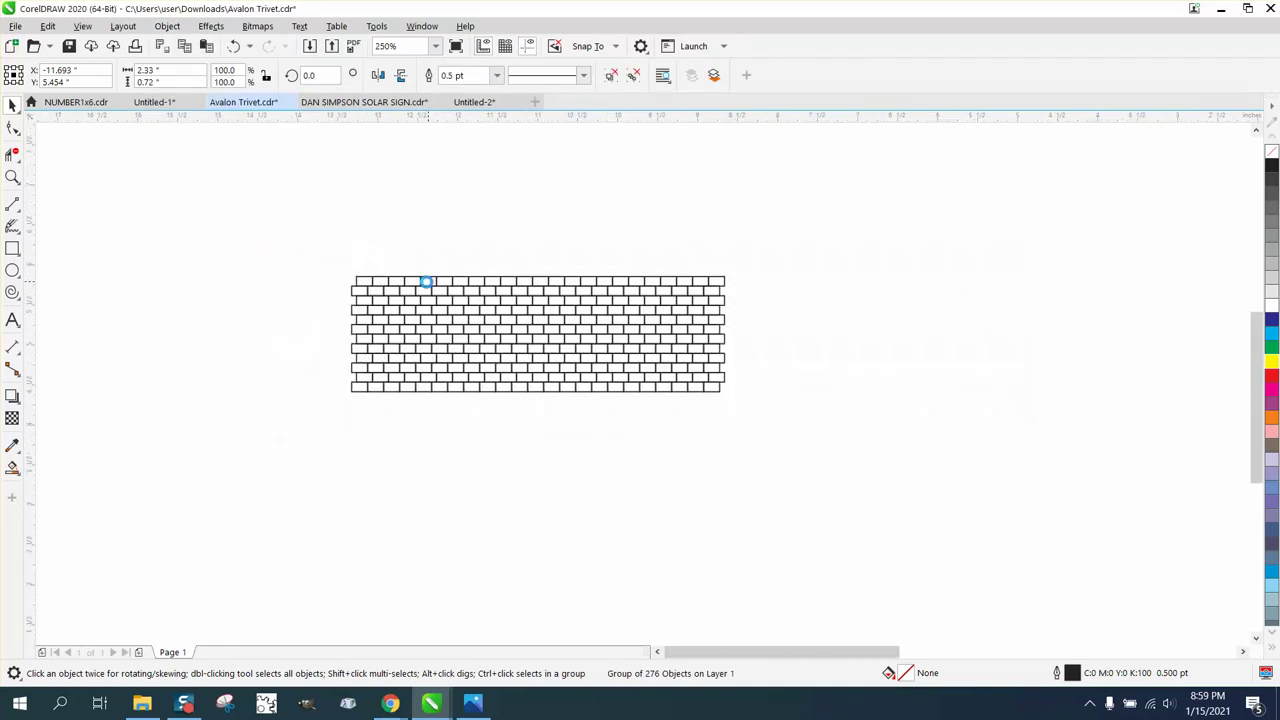
scroll(457, 271, "down", 2)
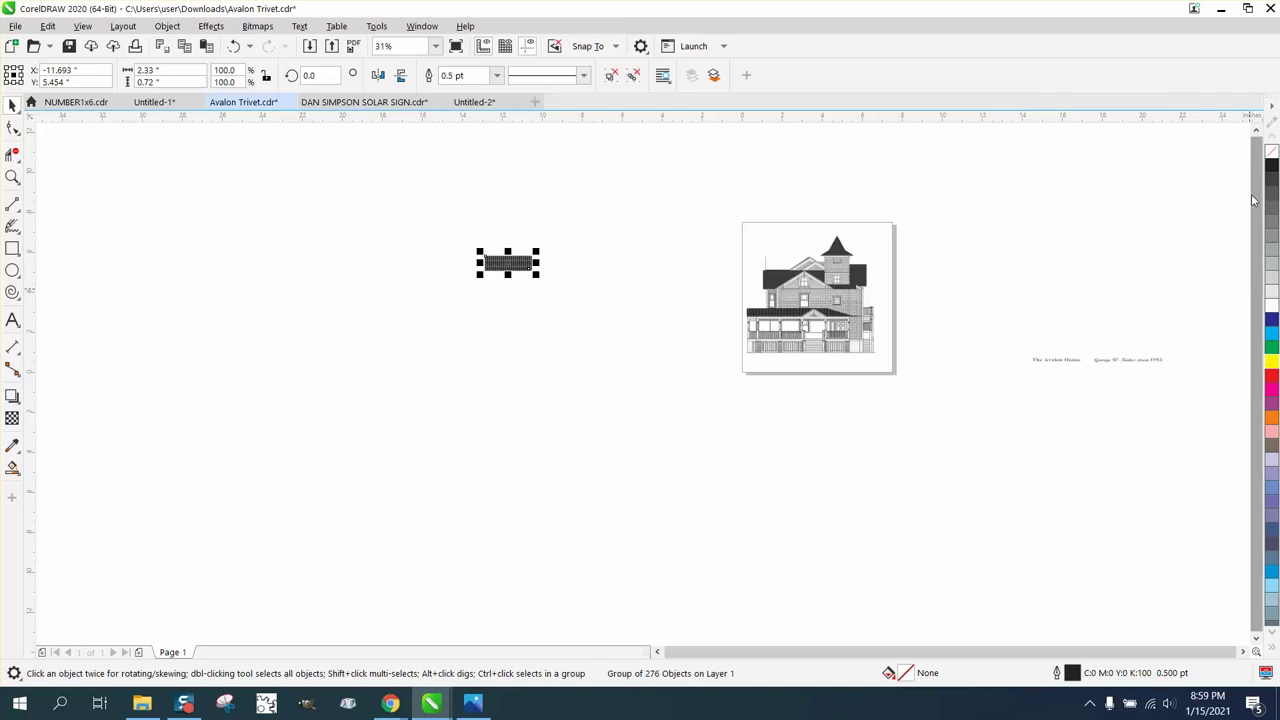
scroll(510, 200, "up", 2)
left_click_drag(463, 166, 573, 243)
key("p")
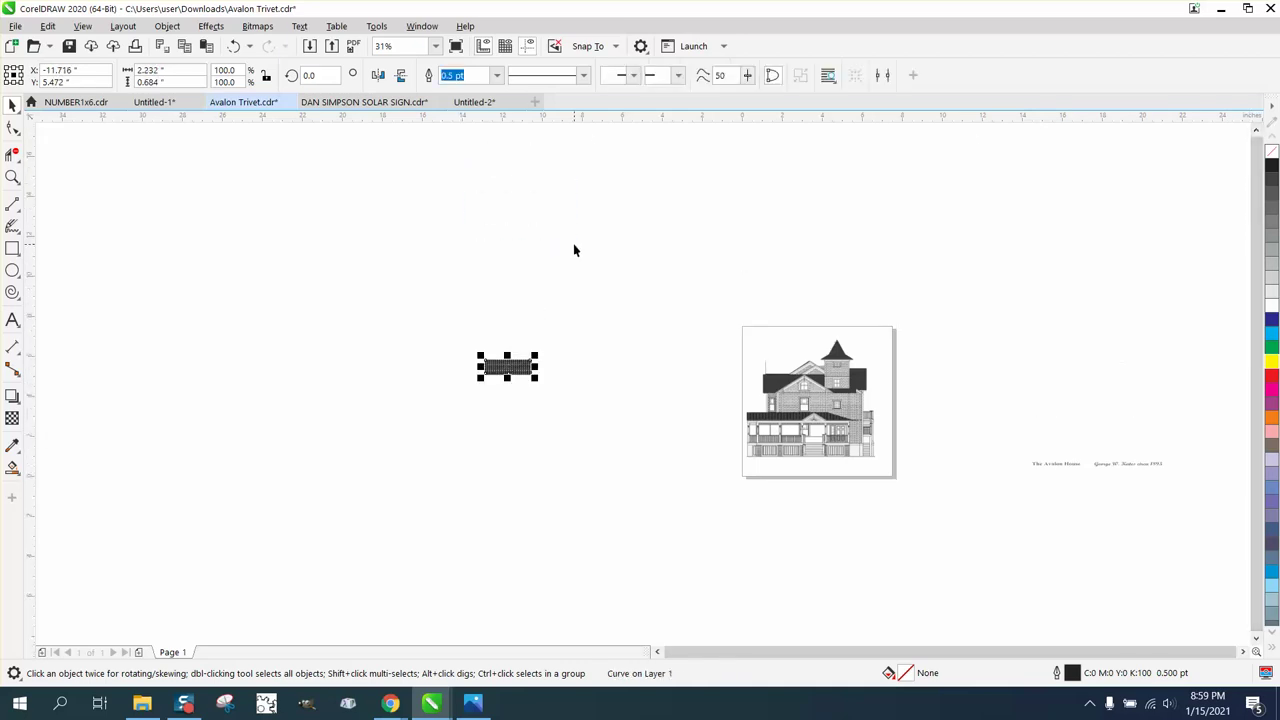
- Intersect the brick group with the roof outline and move the 214-piece result below
left_click(12, 177)
left_click_drag(424, 320, 577, 407)
left_click_drag(432, 298, 767, 457)
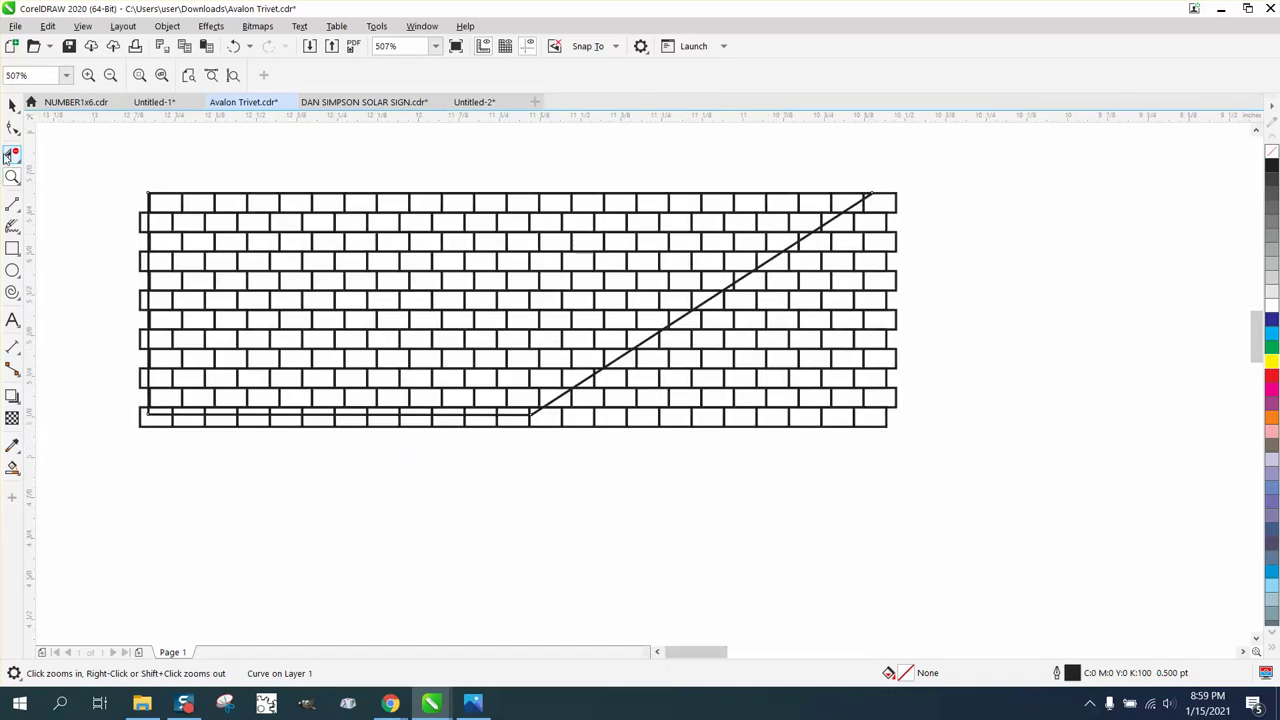
left_click(12, 106)
left_click_drag(92, 145, 935, 452)
key("ctrl+g")
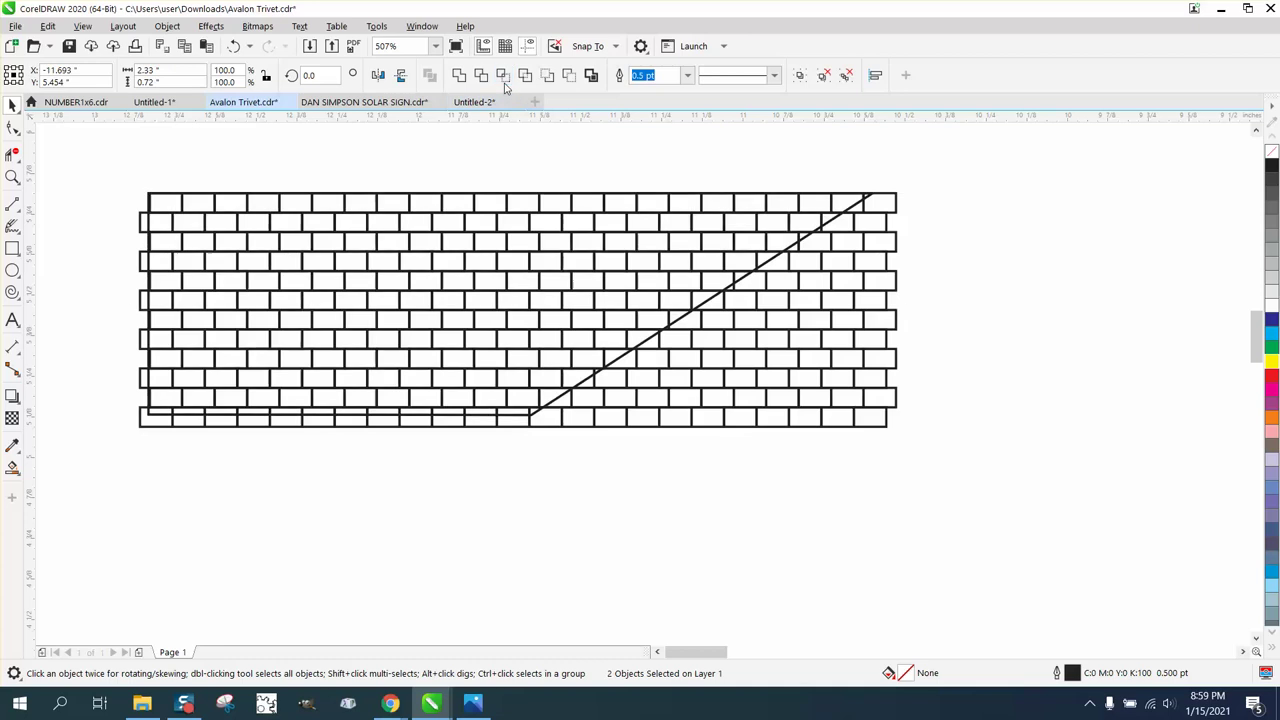
key("F3")
key("F3")
key("F3")
key("F3")
key("ctrl+d")
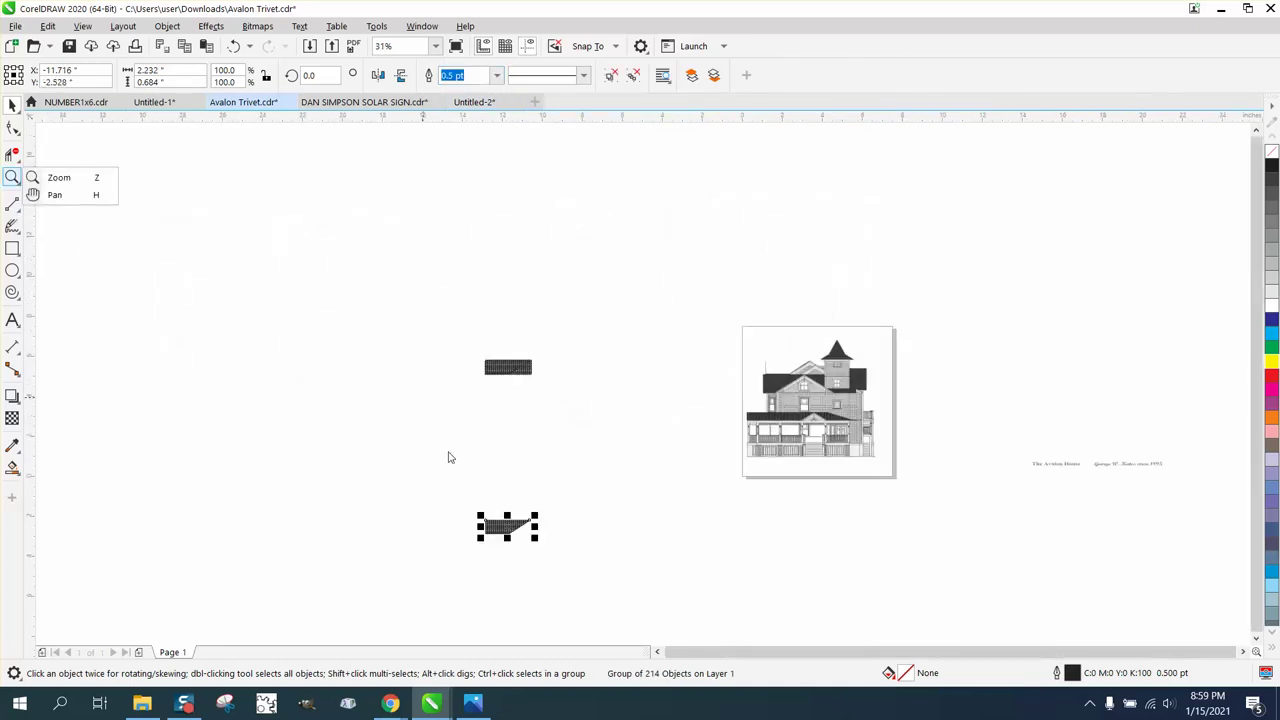
- Zoom onto the lower roof-shaped brick group and give it a 20% Black fill
left_click(12, 177)
left_click_drag(443, 457, 606, 583)
left_click(753, 453)
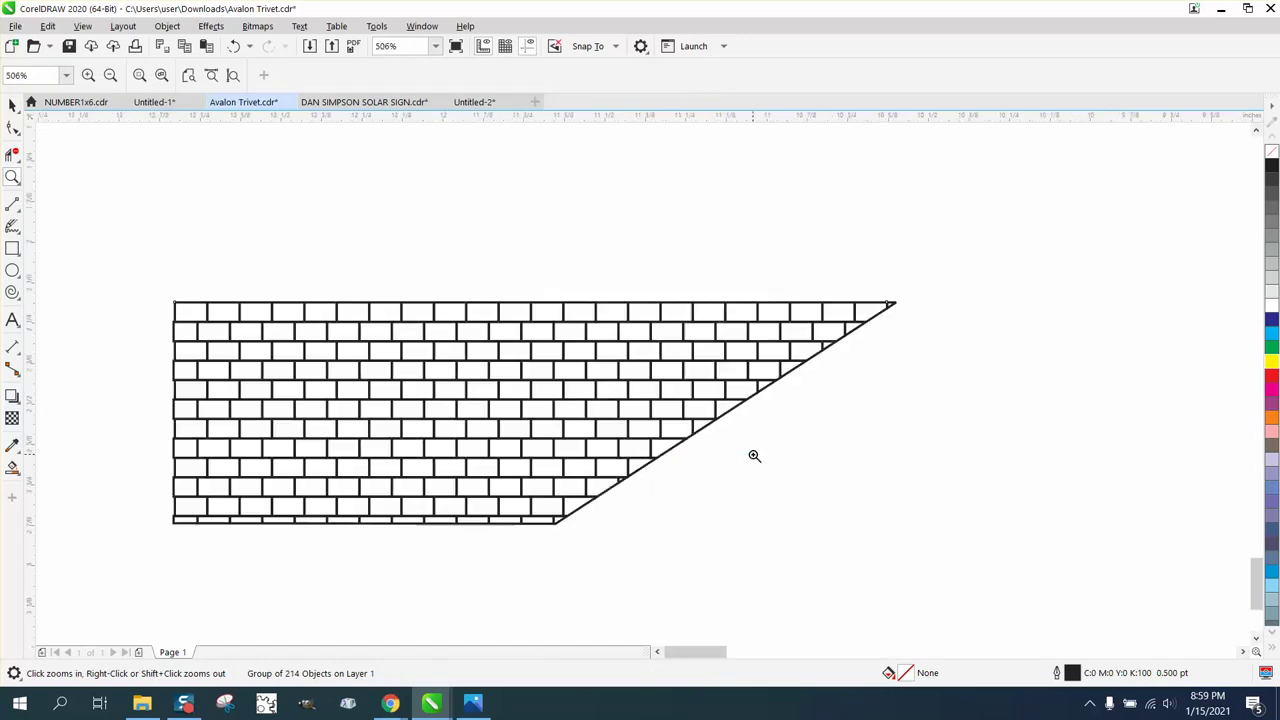
right_click(599, 436)
right_click(406, 438)
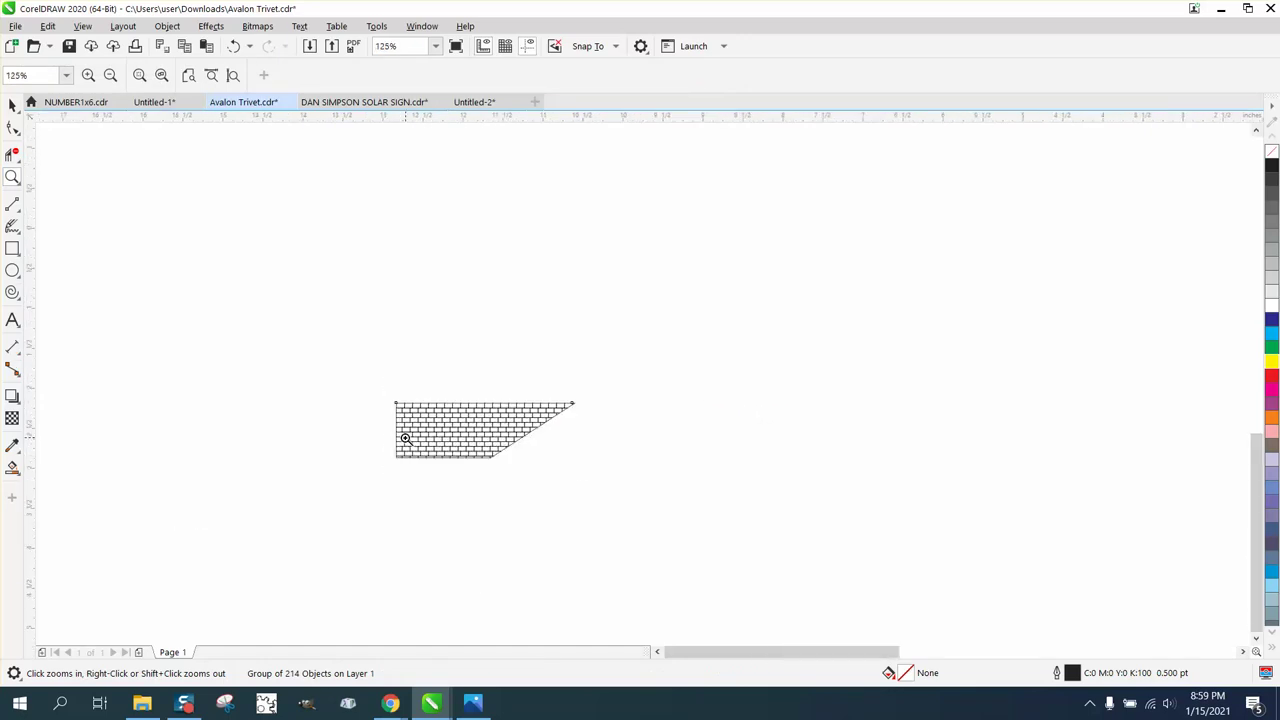
right_click(392, 434)
right_click(398, 432)
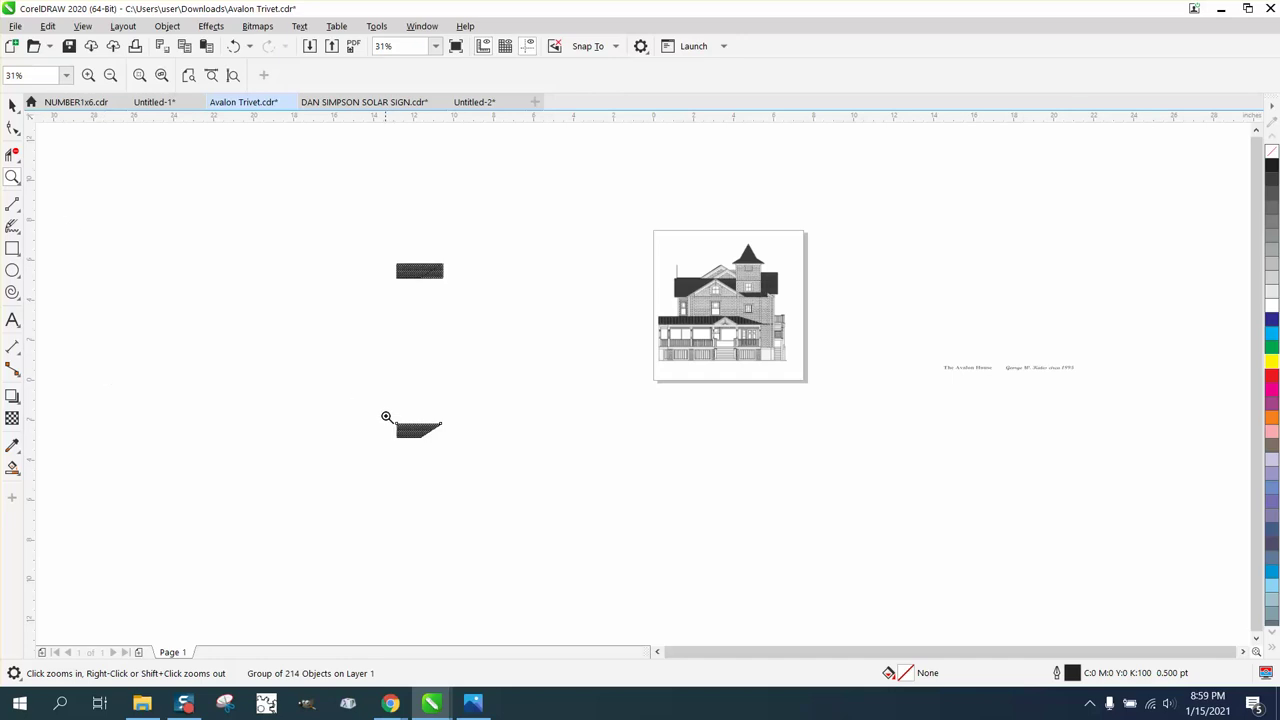
left_click_drag(386, 417, 570, 449)
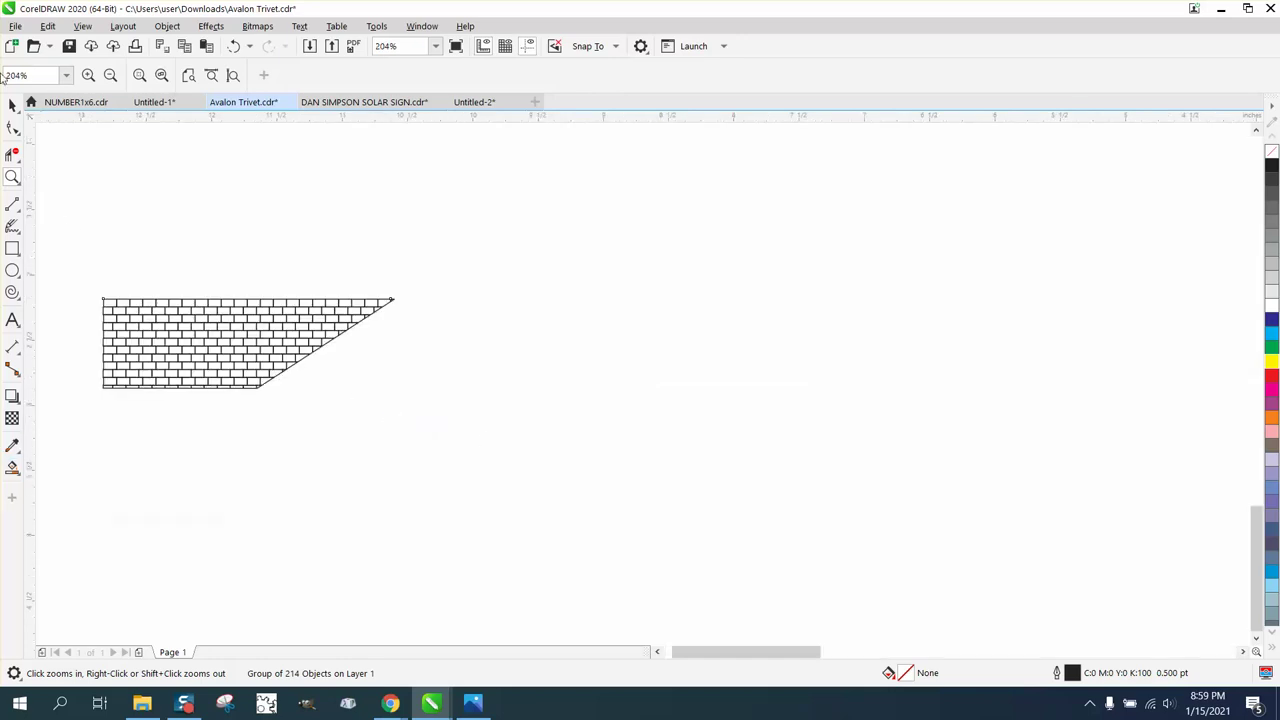
left_click(12, 105)
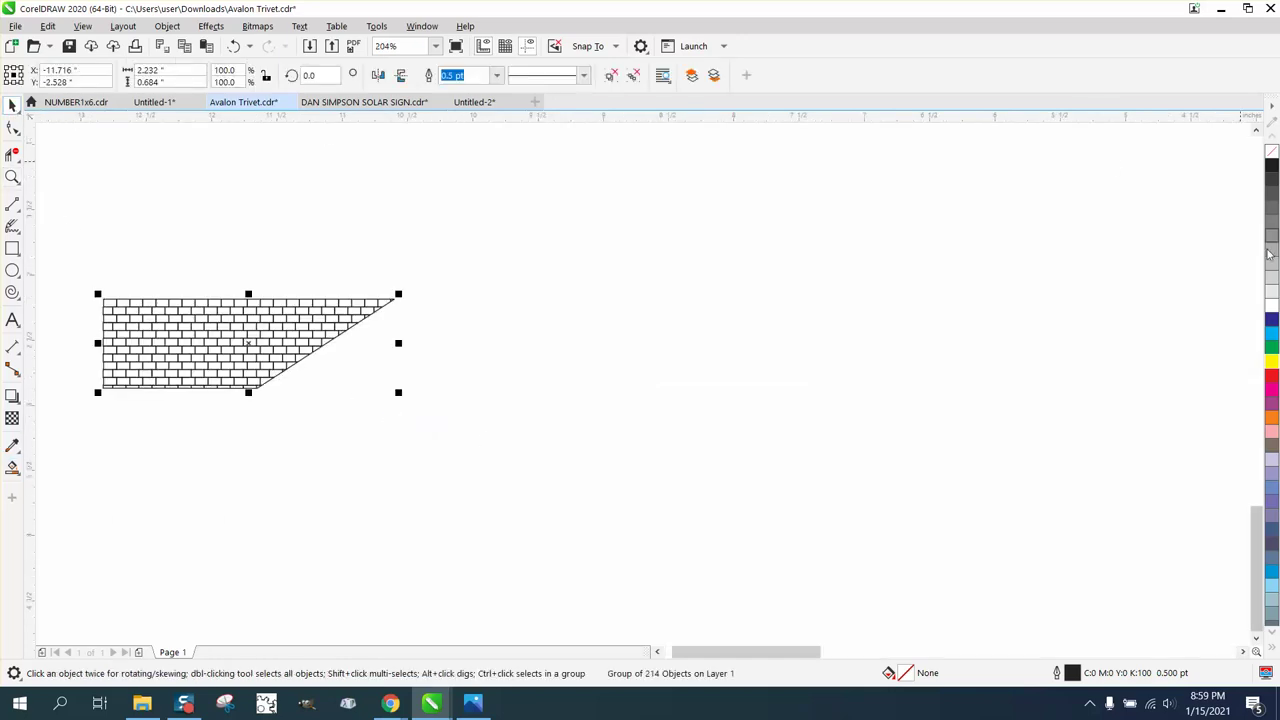
left_click(1266, 286)
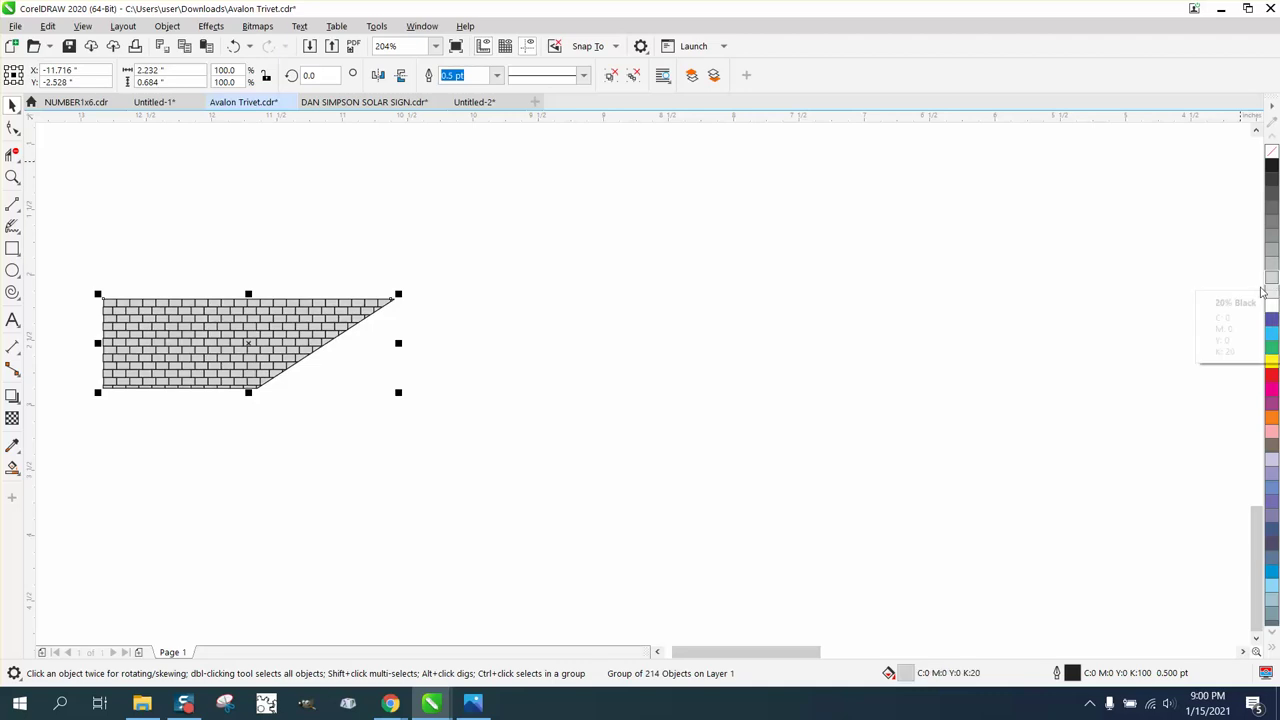
scroll(646, 343, "down", 3)
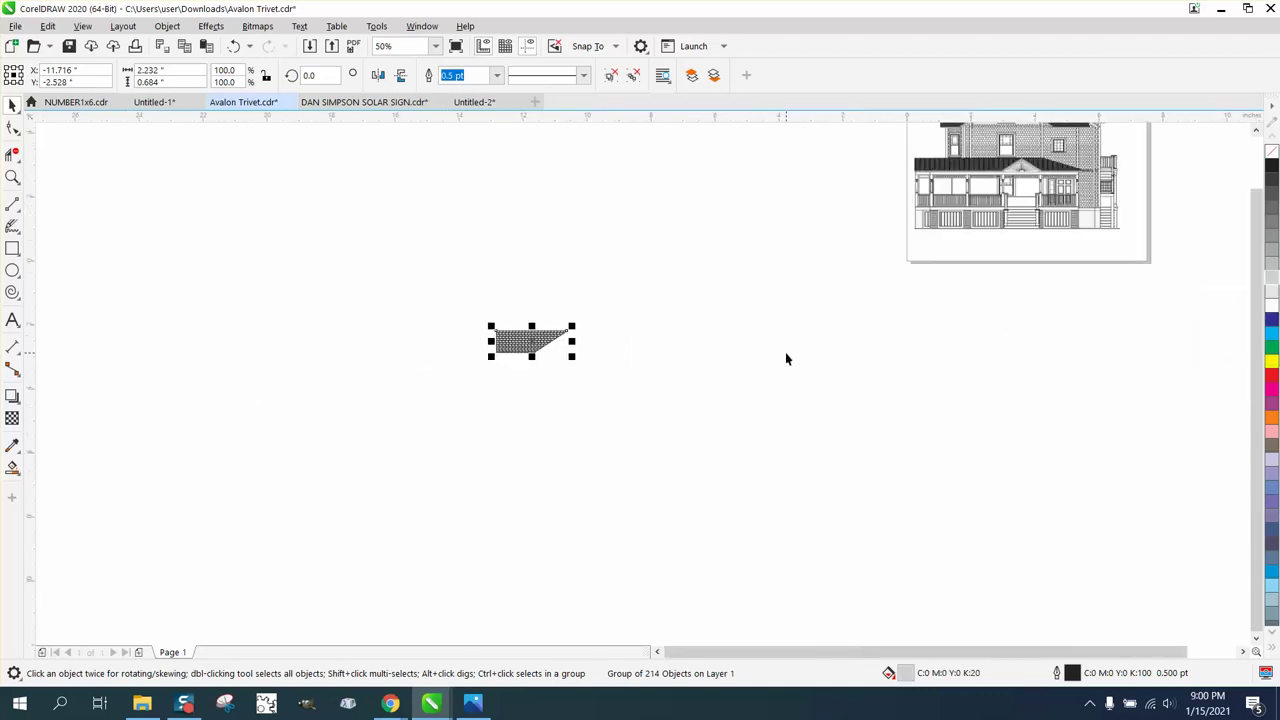
- Shift the gray brick group up 8 inches toward the house
left_click_drag(787, 358, 787, 352)
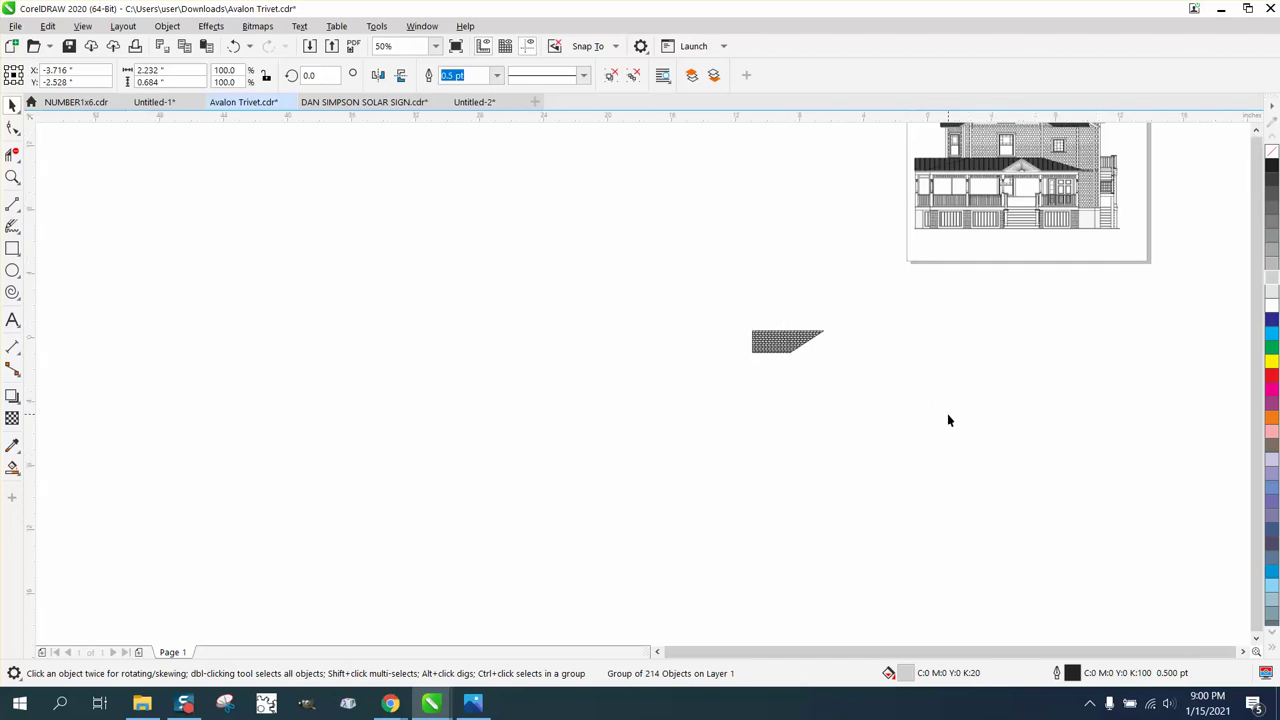
scroll(949, 420, "down", 1)
key("shift+Up")
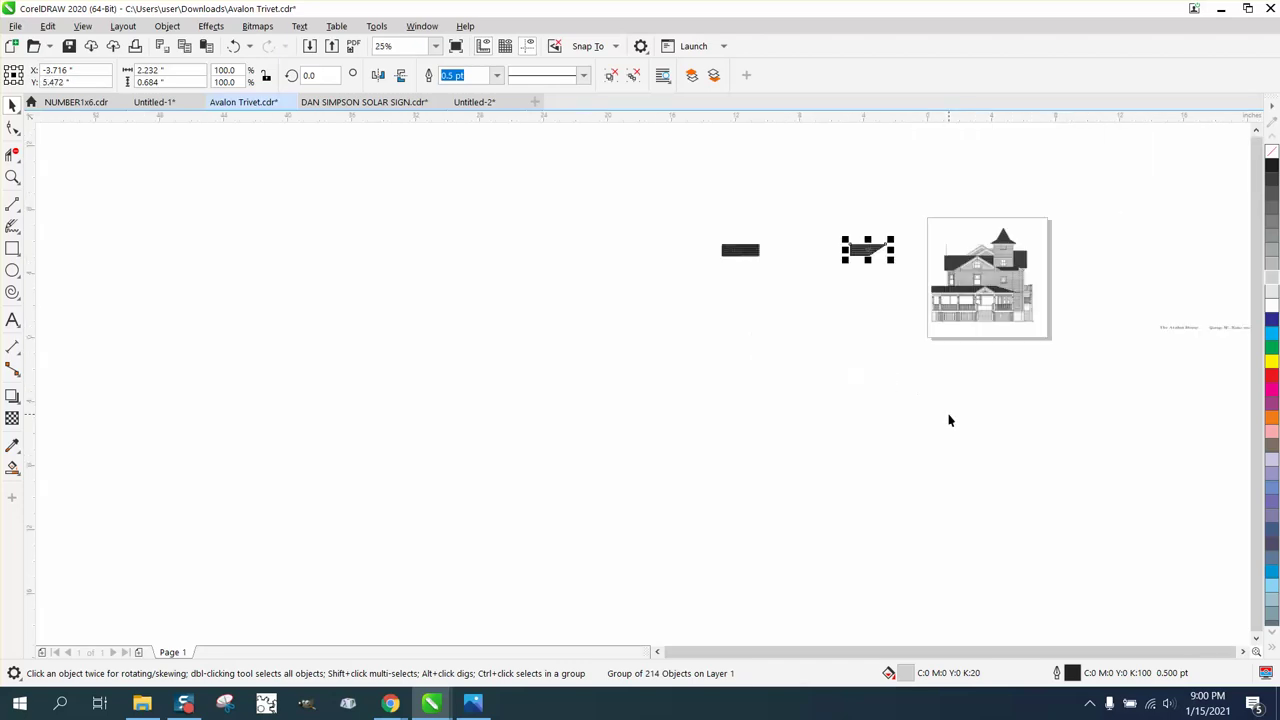
key("shift+Right")
key("shift+Left")
- Drag the gray brick group onto the house's cut-away upper-left roof section
left_click(12, 177)
left_click_drag(801, 211, 1166, 397)
left_click(12, 104)
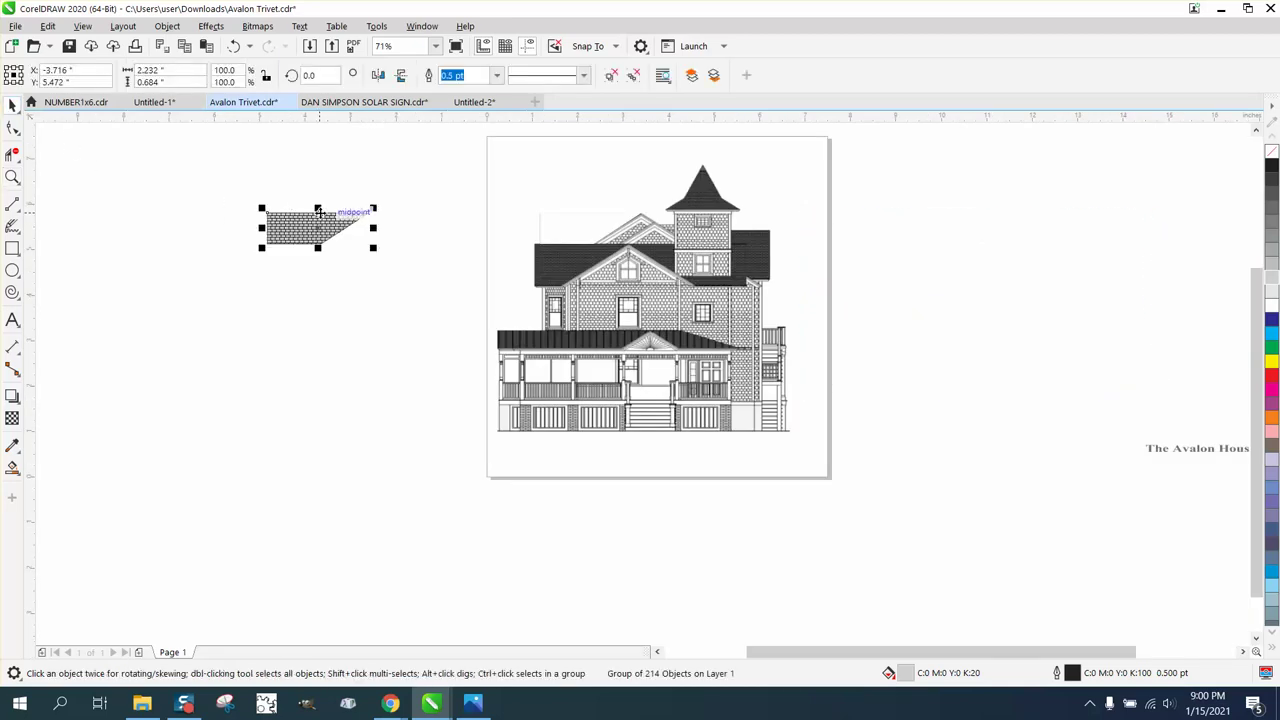
left_click(337, 216)
left_click(355, 215)
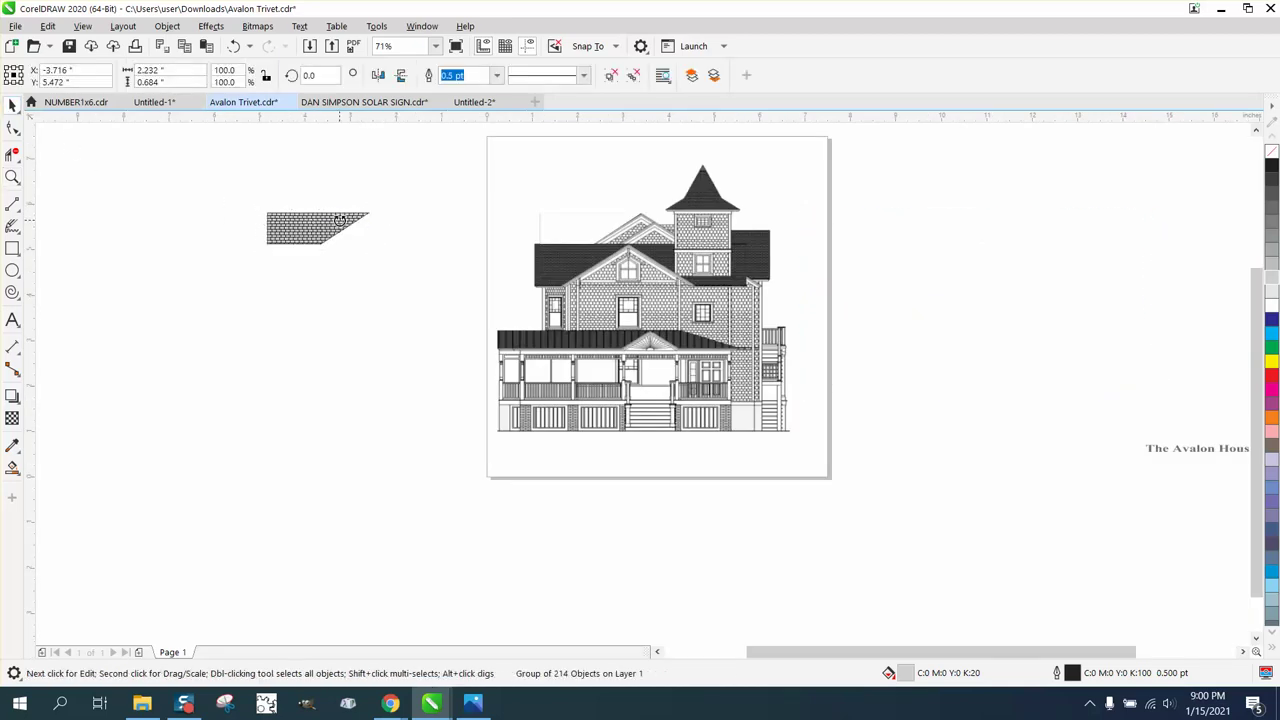
left_click_drag(361, 215, 702, 289)
left_click(12, 177)
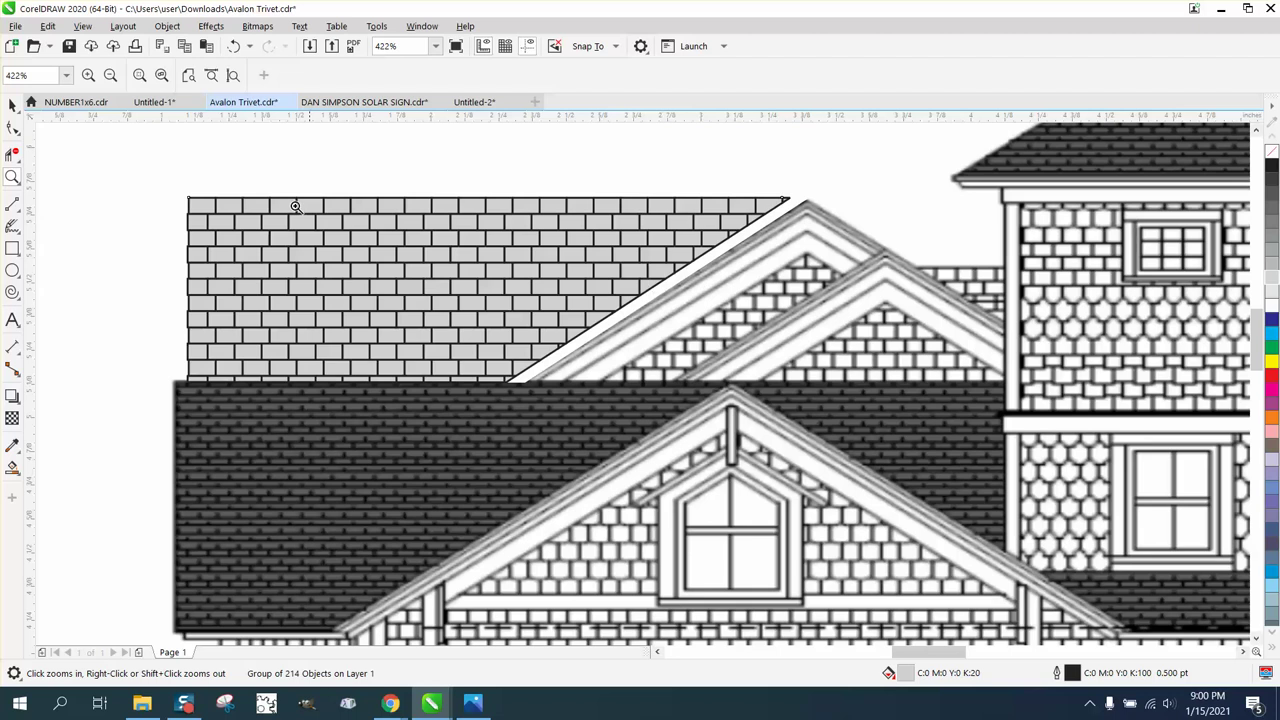
left_click(135, 157)
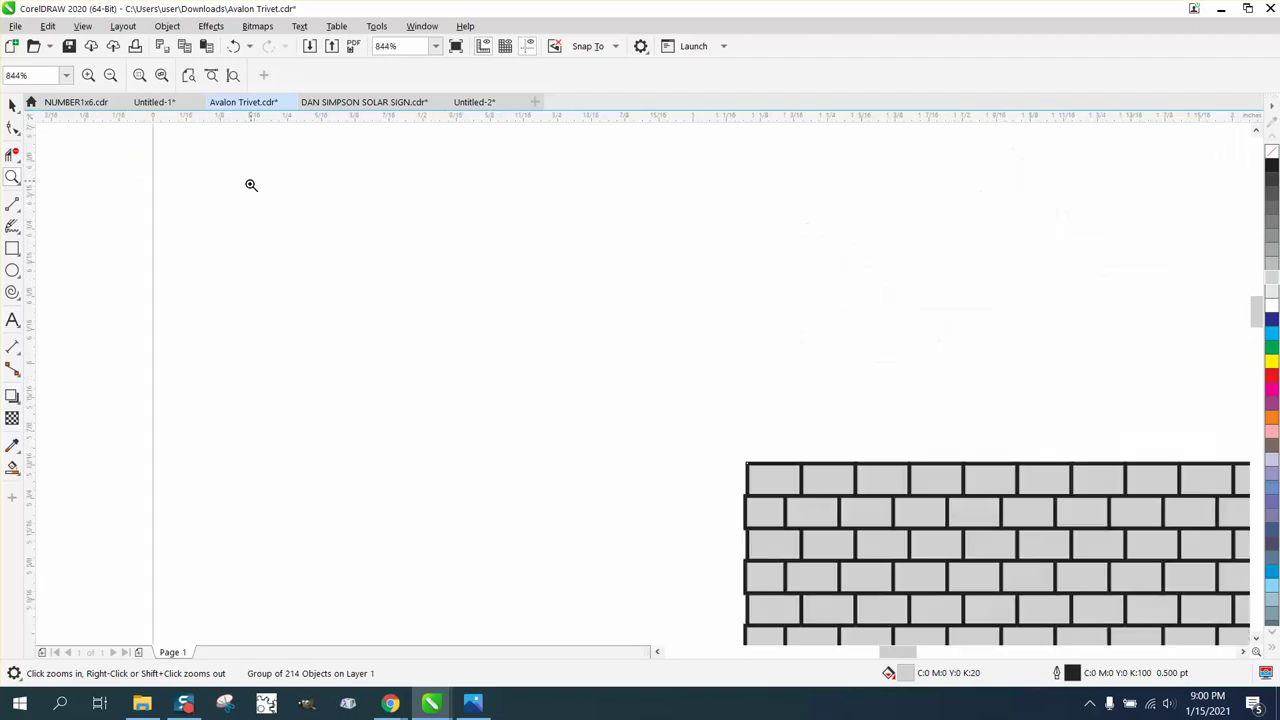
key("shift+F4")
- Set the nudge distance to 0.01 inch
left_click(12, 105)
left_click(451, 145)
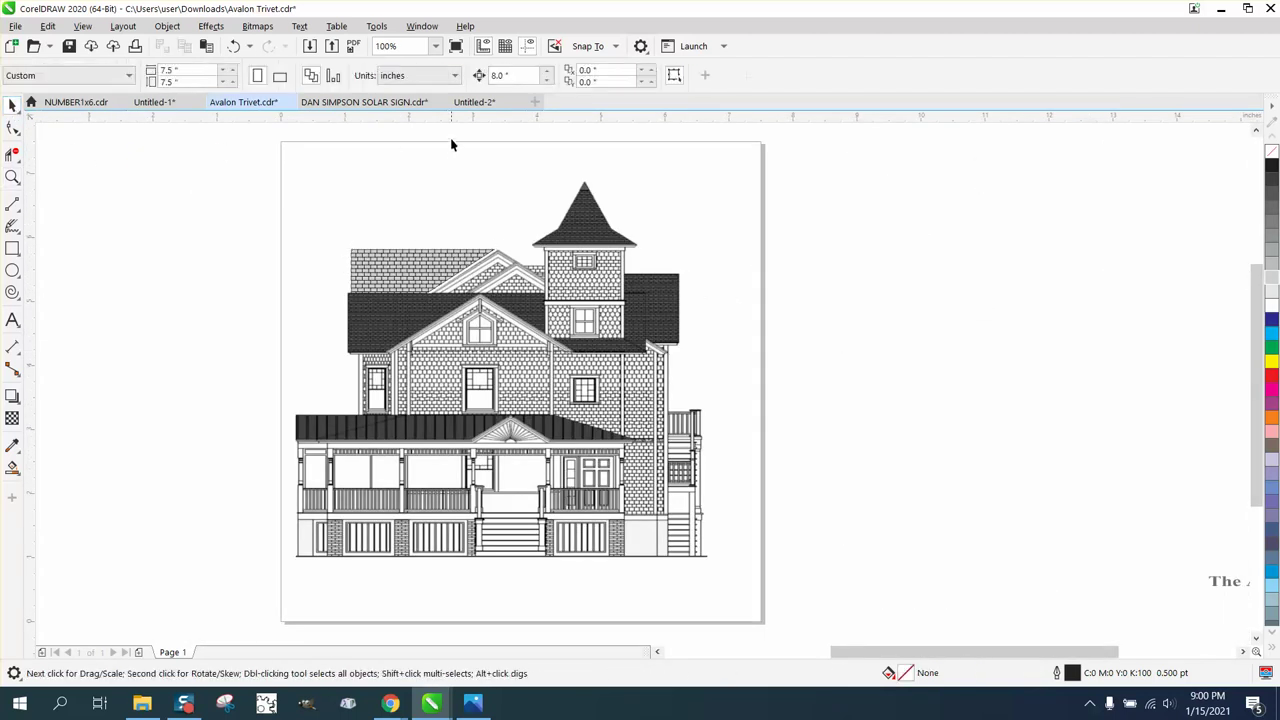
left_click(505, 75)
key("BackSpace")
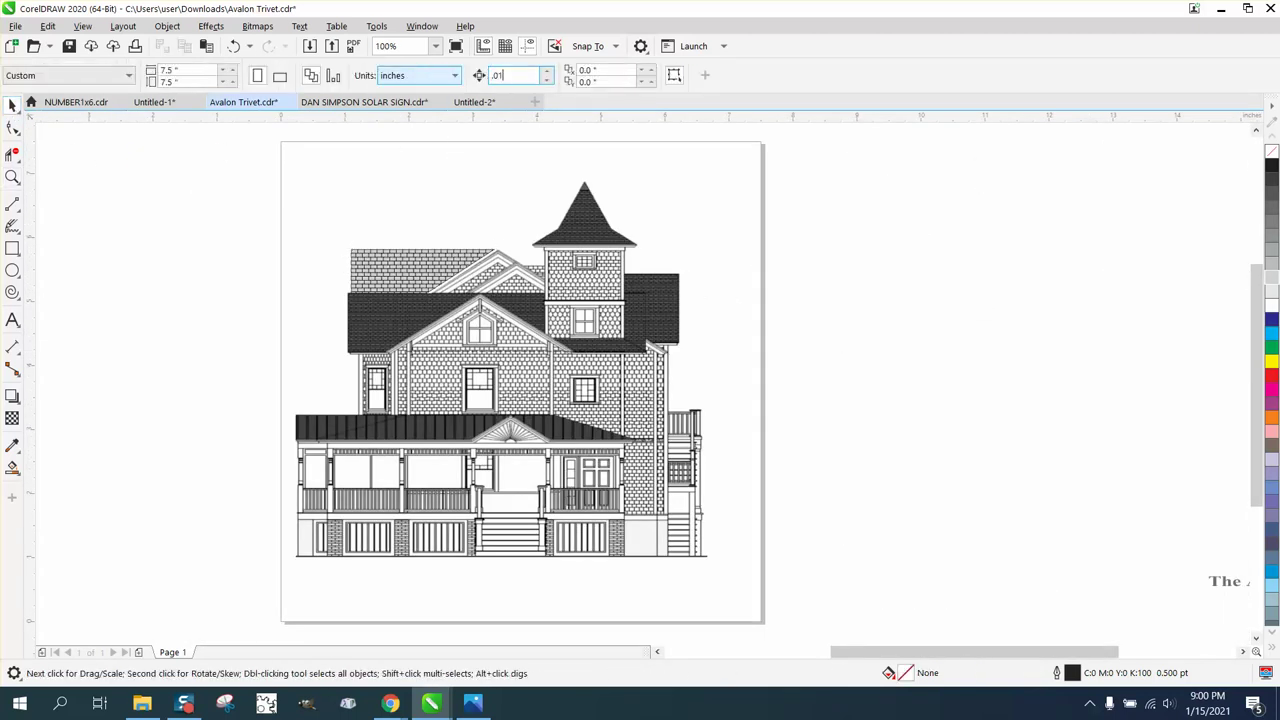
key("Return")
- Nudge the gray bricks right twice and down once so they sit flush at X 2.283 in
left_click(13, 176)
left_click_drag(317, 235, 575, 346)
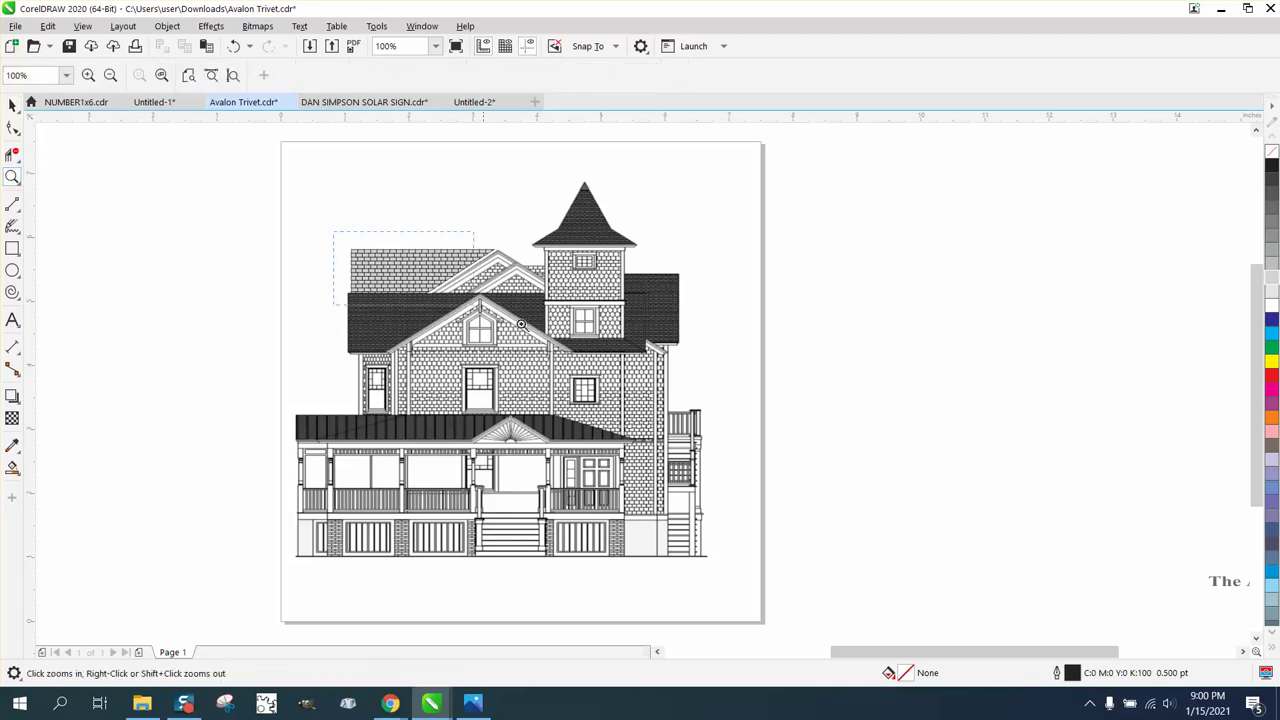
left_click(12, 106)
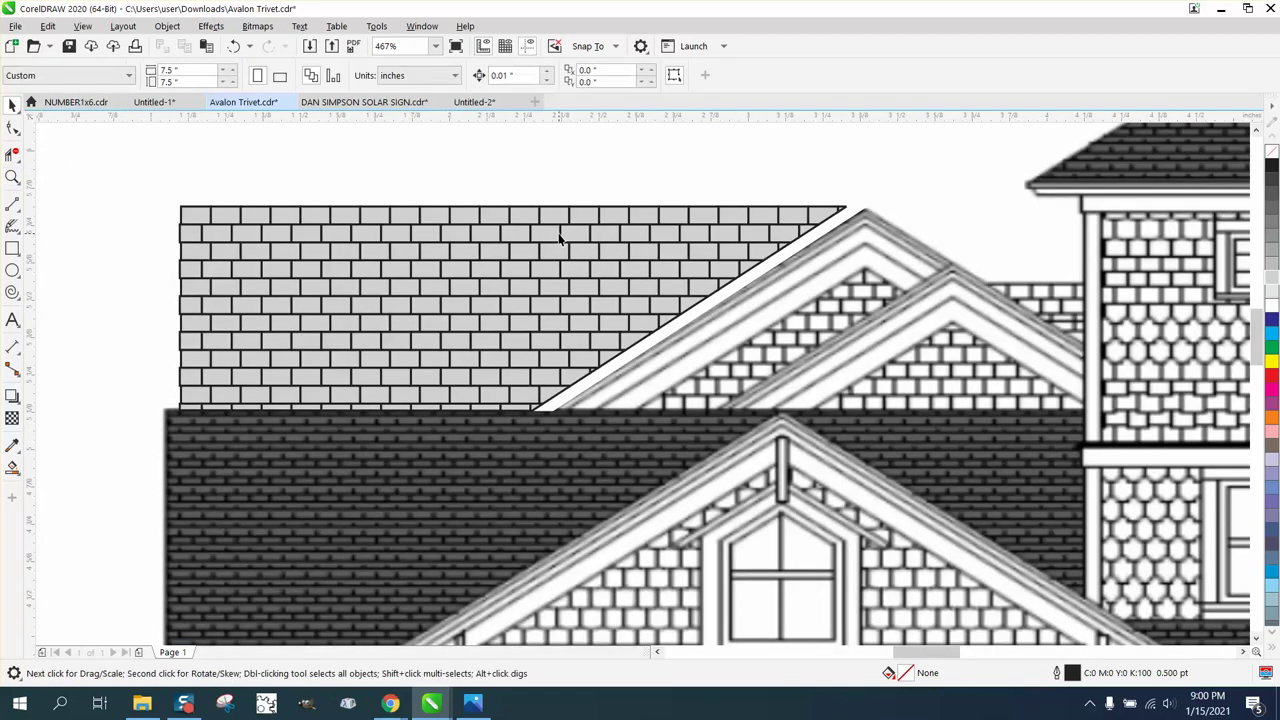
left_click(591, 280)
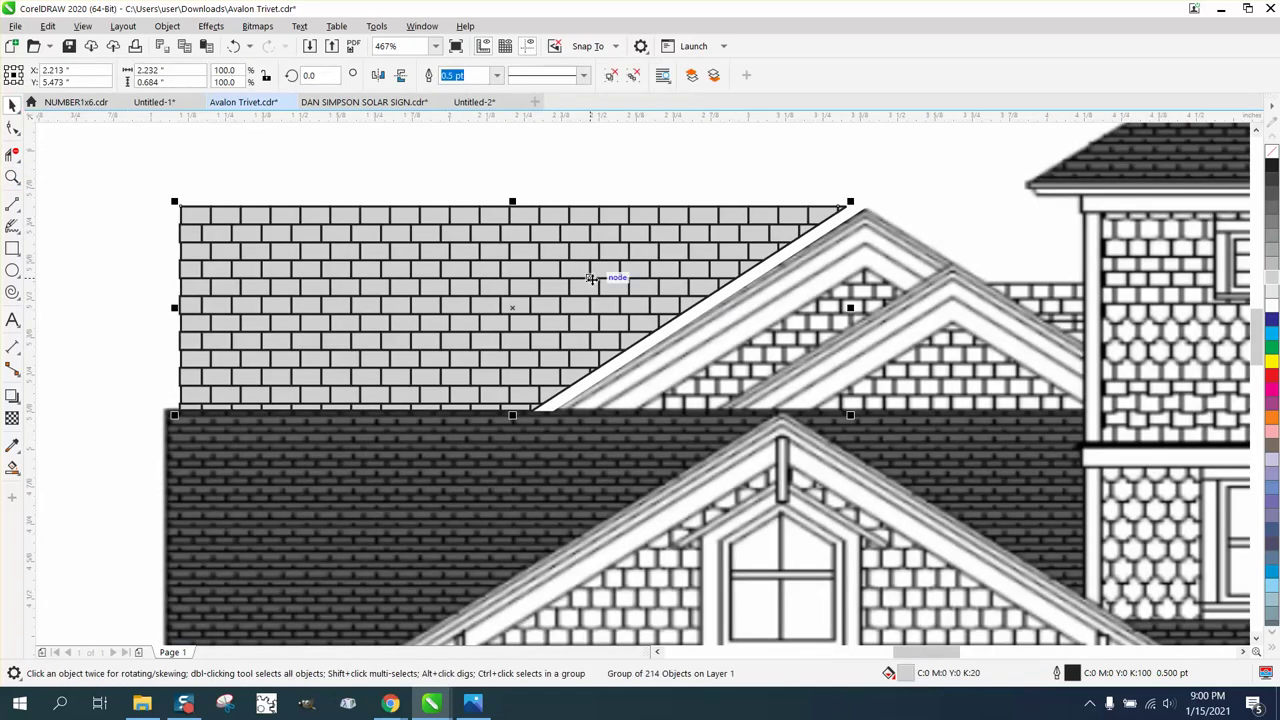
key("Right")
key("Right")
key("Right")
key("Right")
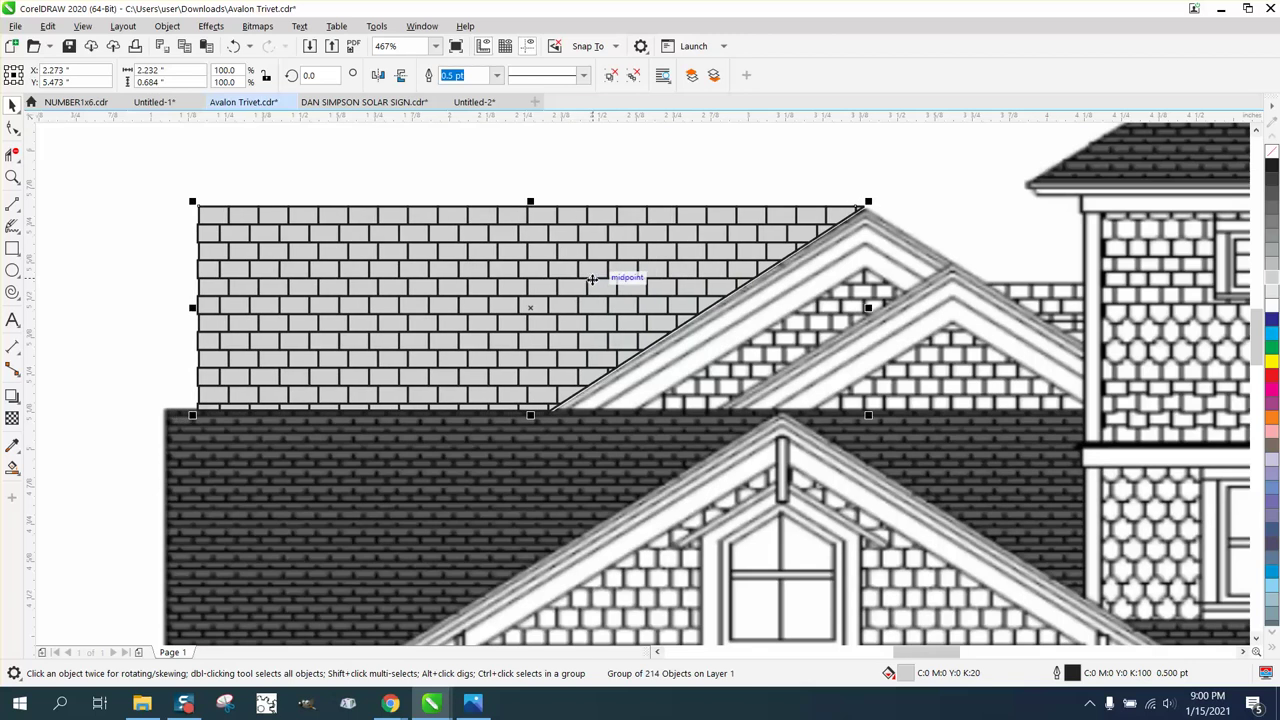
key("Right")
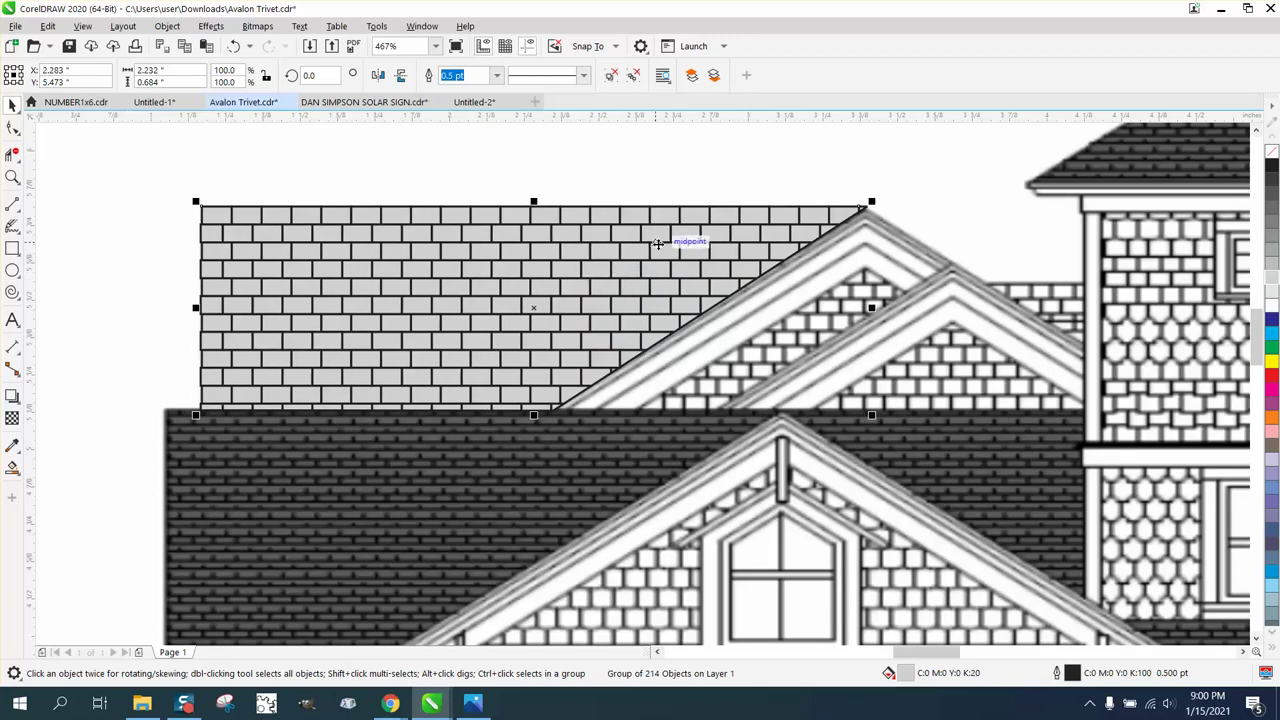
key("Down")
scroll(568, 230, "down", 2)
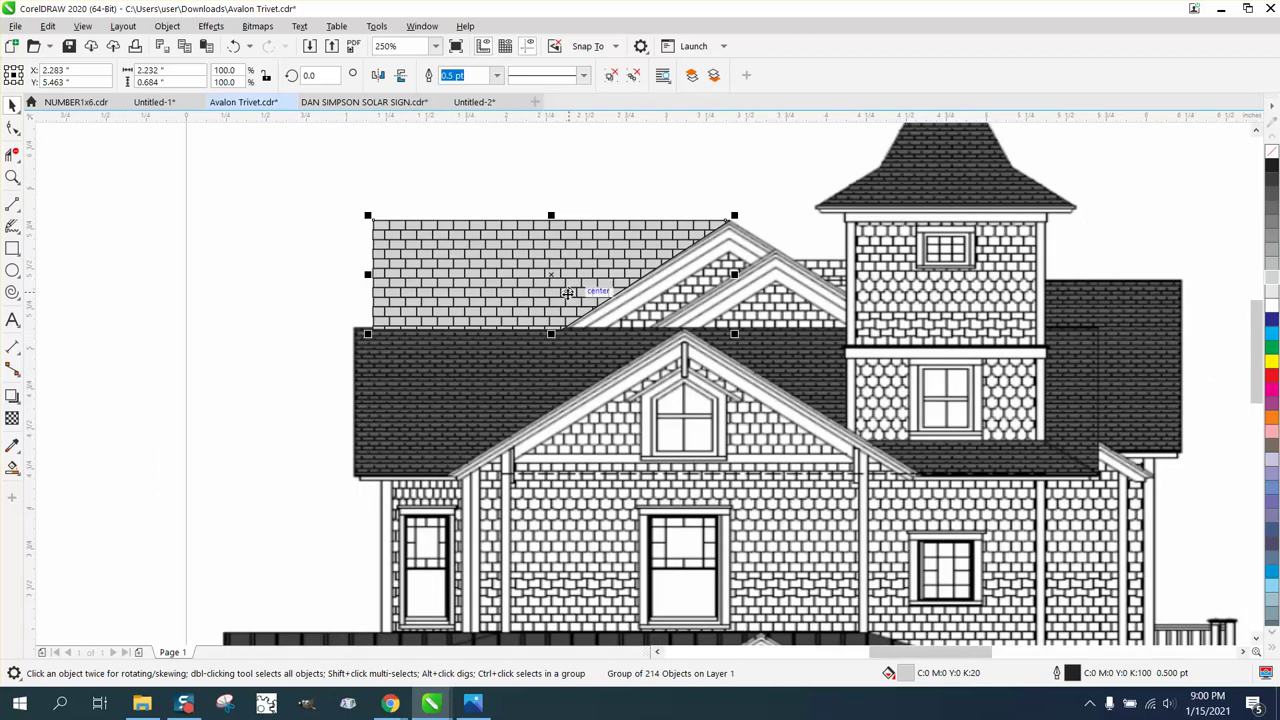
scroll(567, 291, "down", 2)
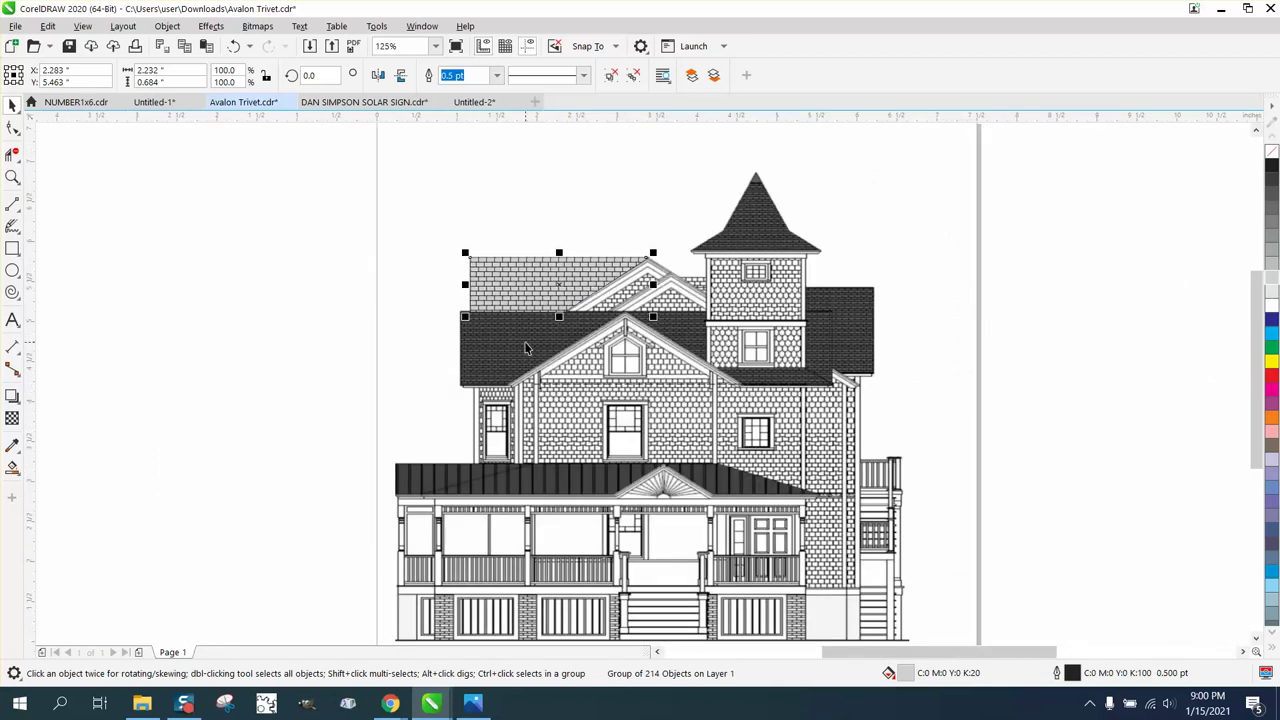
- Drag the spare 276-brick grid rightward off the empty slanted outline
scroll(539, 346, "down", 2)
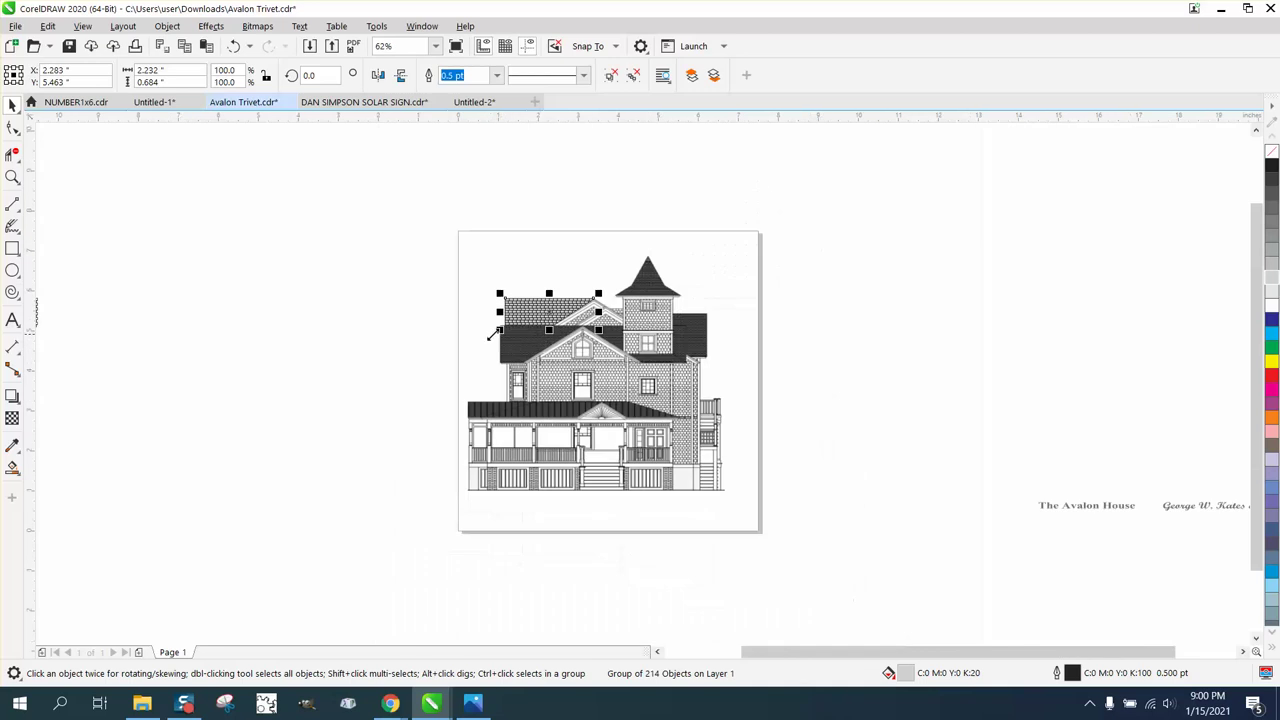
scroll(322, 320, "down", 2)
left_click(13, 177)
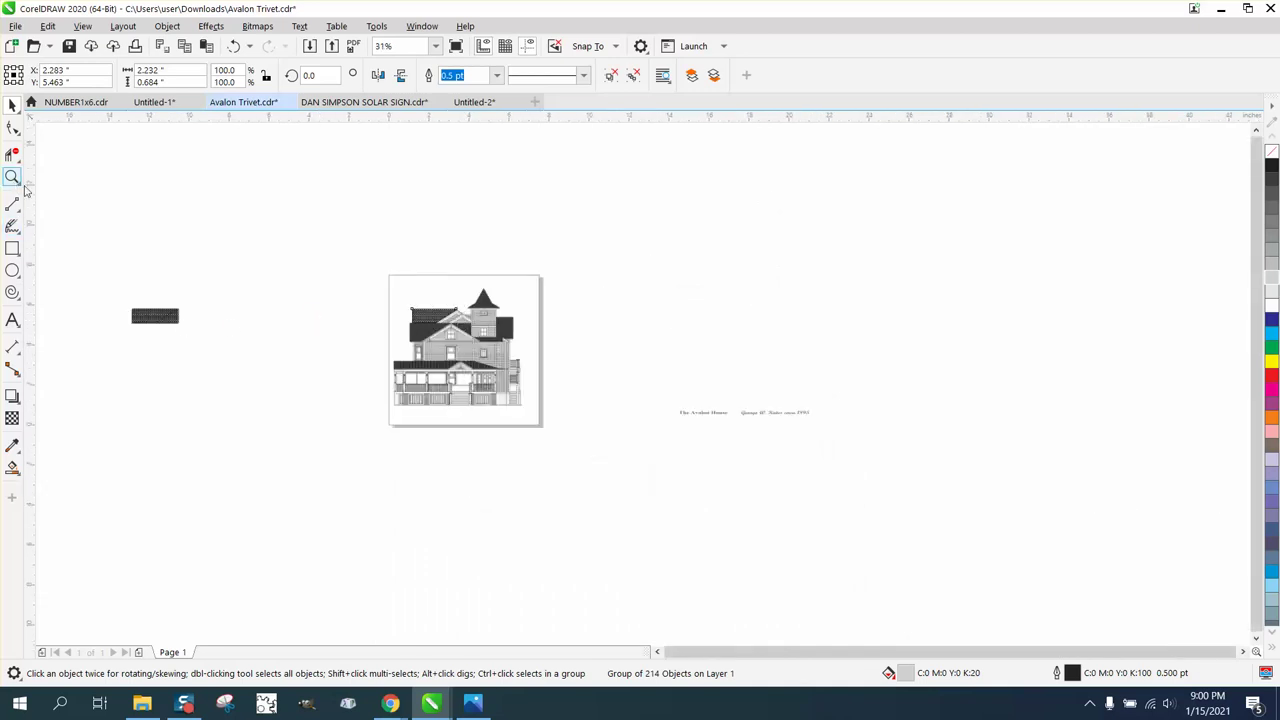
left_click_drag(134, 314, 264, 365)
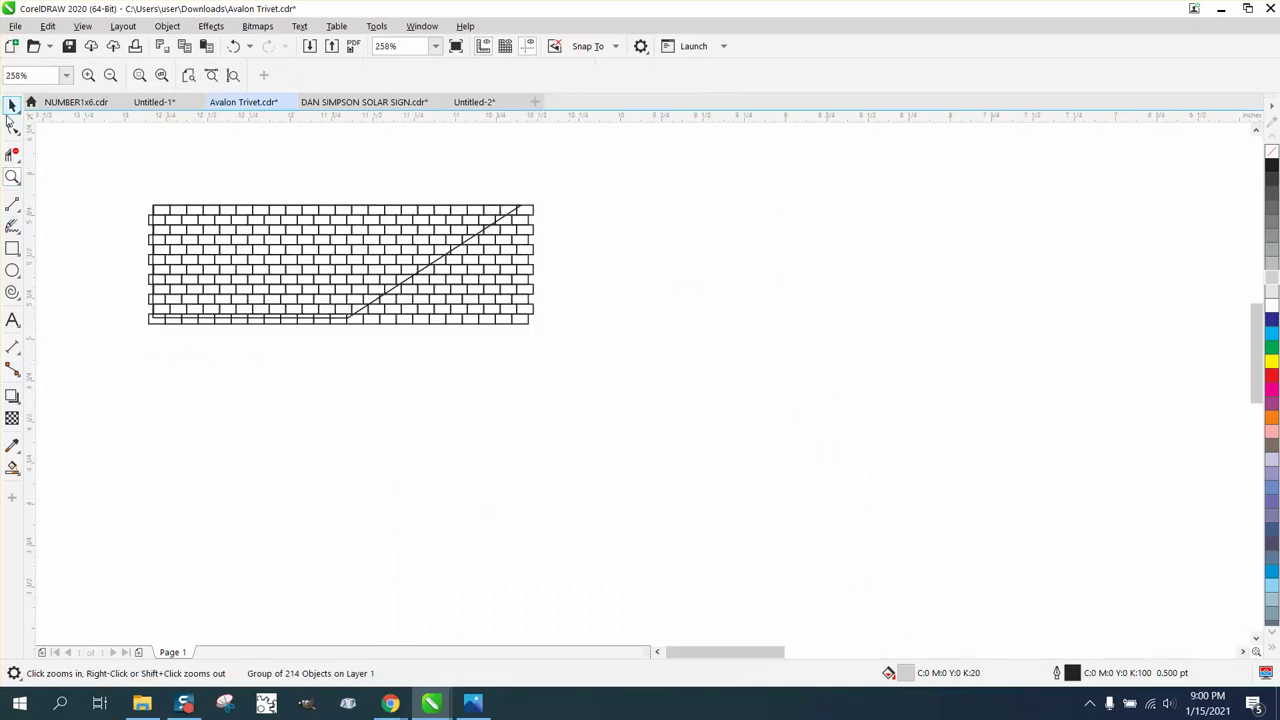
left_click(12, 104)
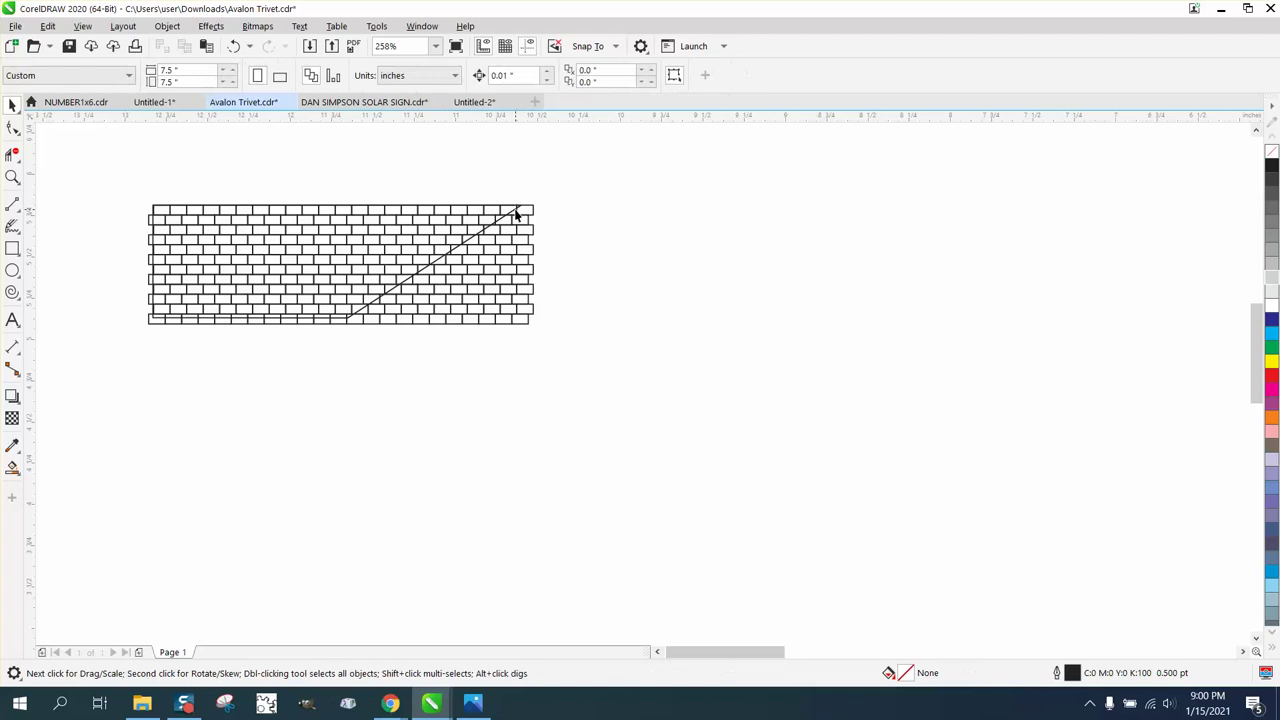
left_click_drag(516, 213, 906, 208)
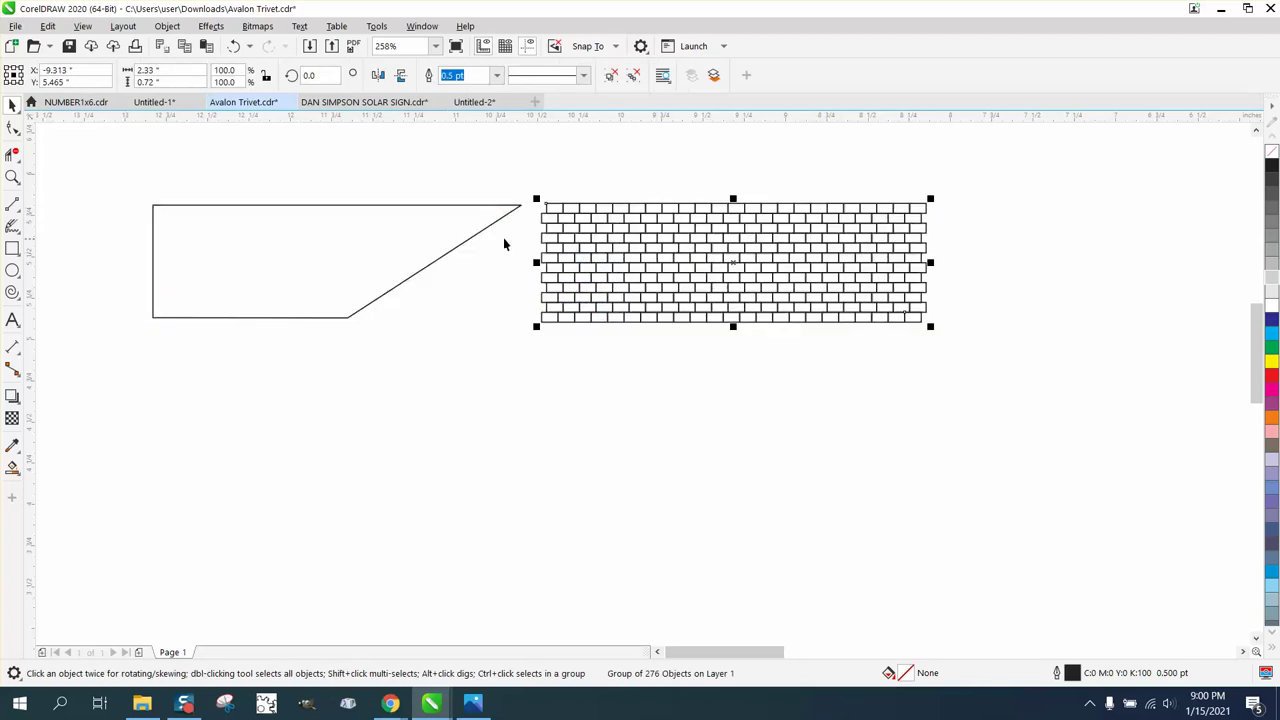
scroll(504, 244, "down", 2)
scroll(617, 305, "down", 3)
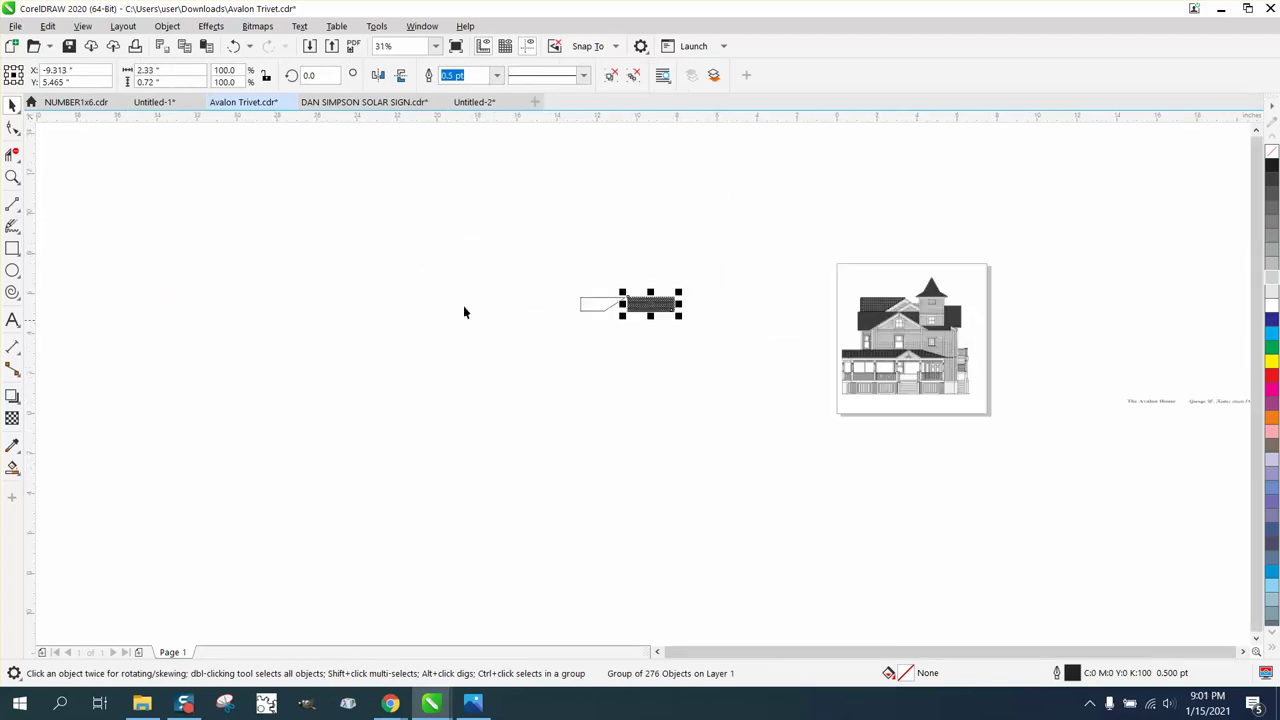
left_click(12, 177)
left_click_drag(832, 304, 998, 385)
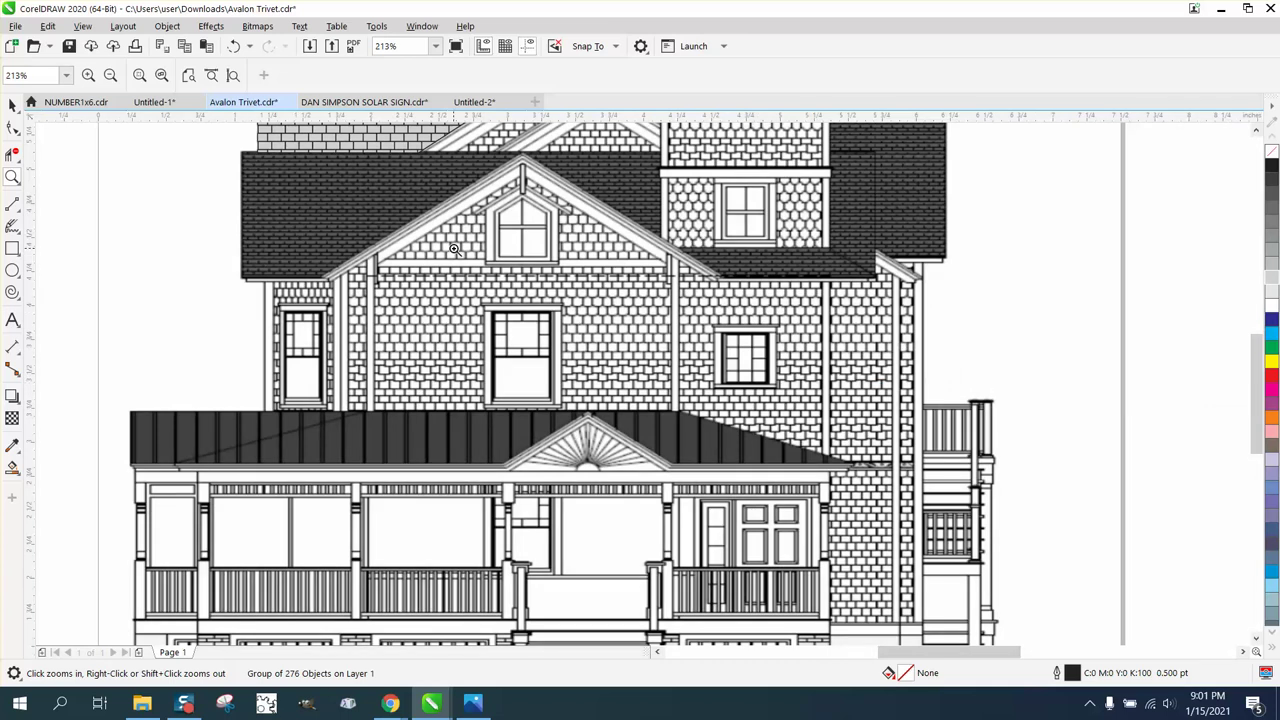
right_click(440, 213)
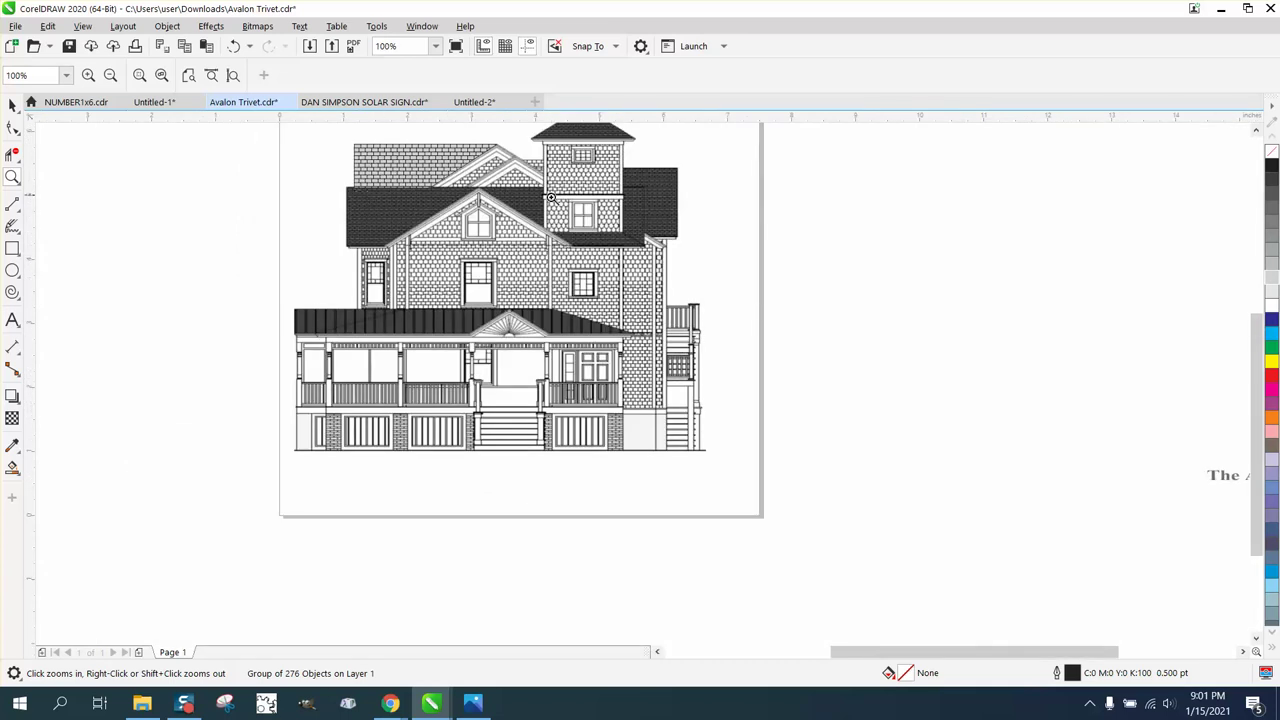
left_click(355, 328)
right_click(463, 335)
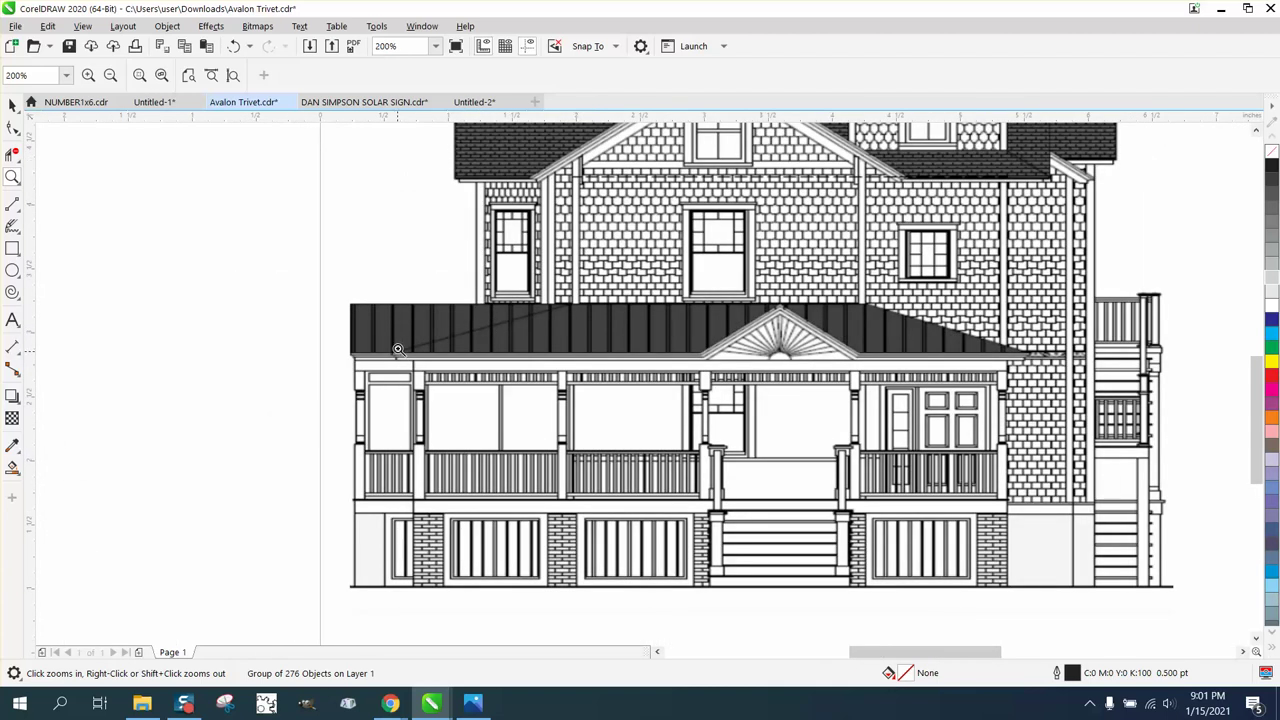
right_click(666, 320)
left_click_drag(838, 163, 919, 272)
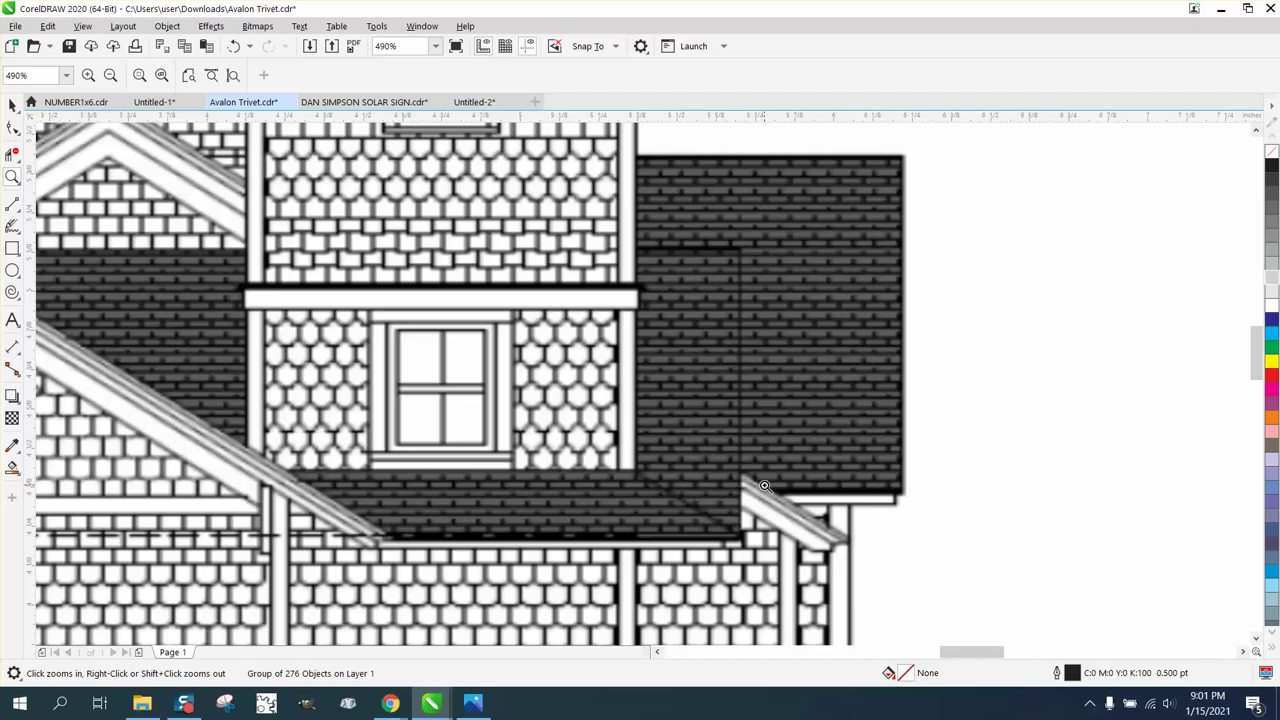
right_click(689, 337)
right_click(694, 342)
right_click(698, 338)
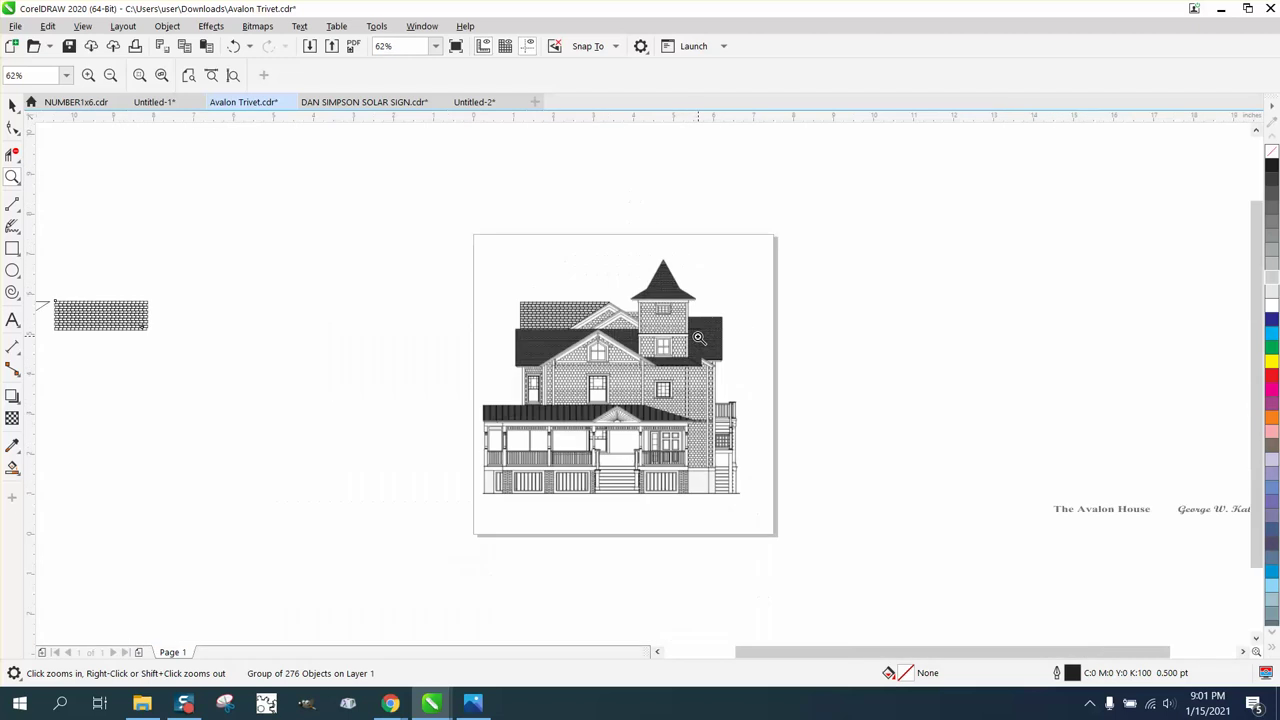
left_click_drag(511, 293, 660, 368)
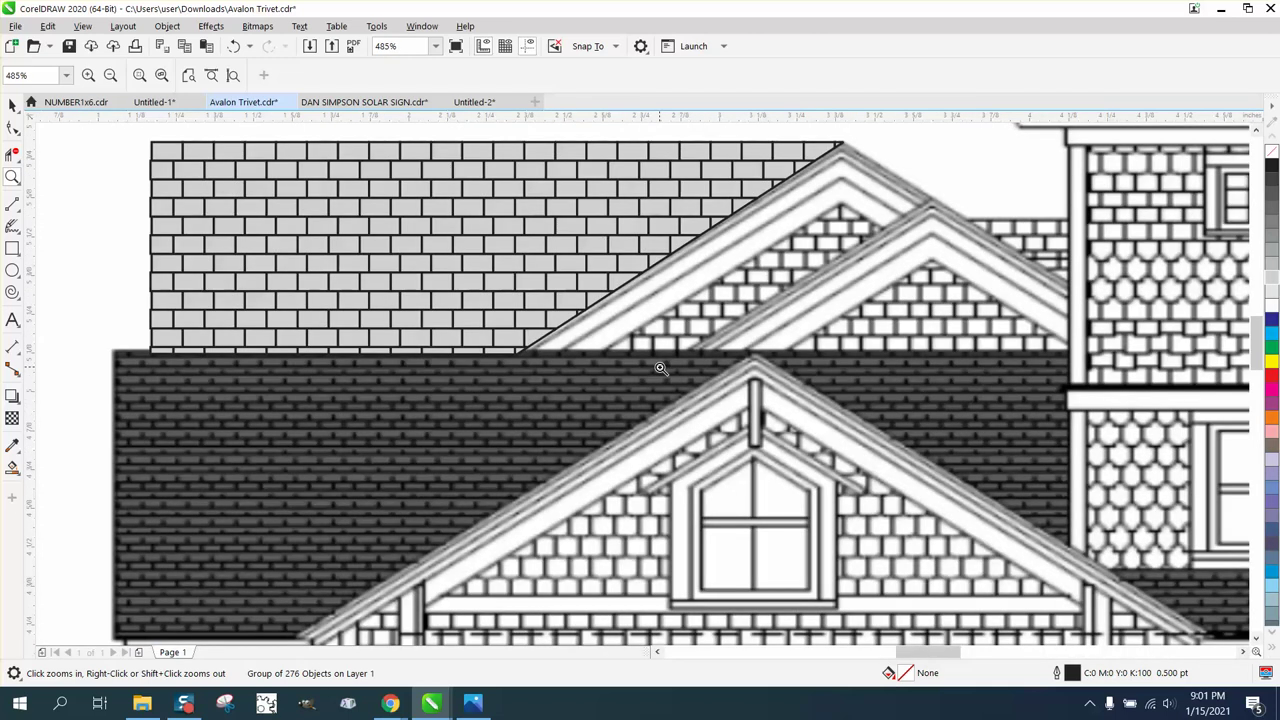
right_click(660, 368)
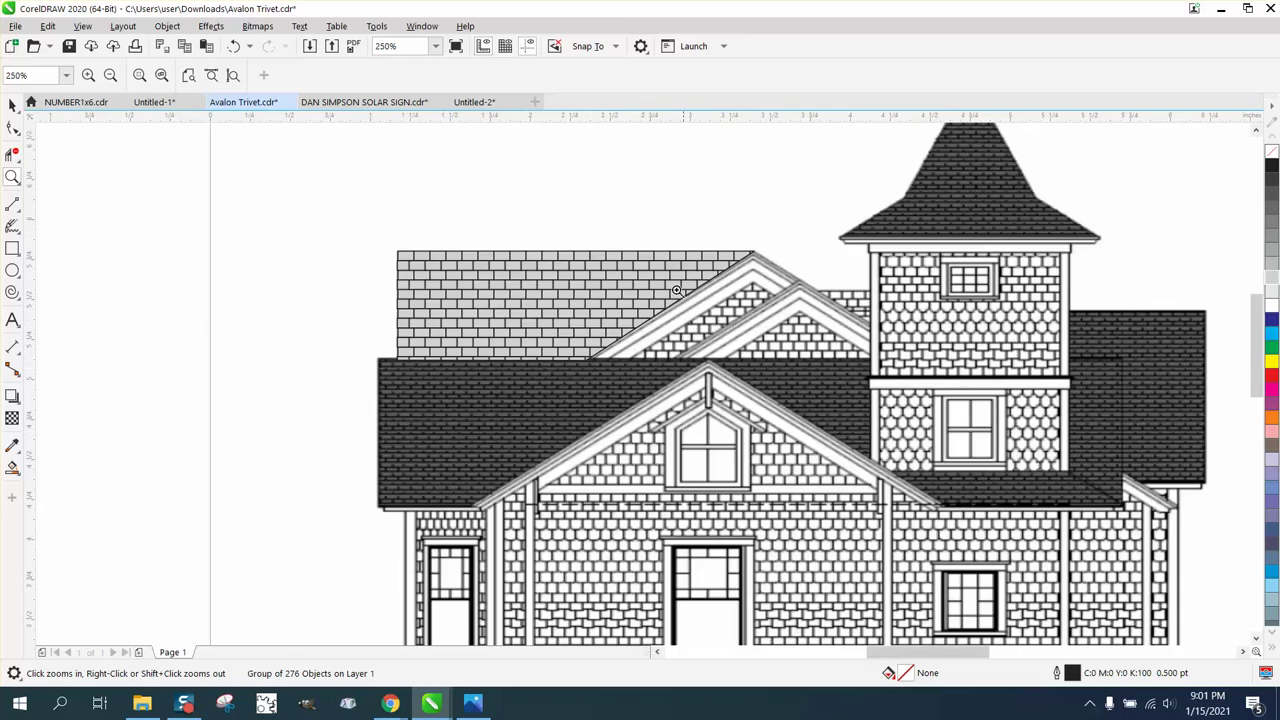
- Zoom onto the spare off-page brick grid and select it
left_click(13, 106)
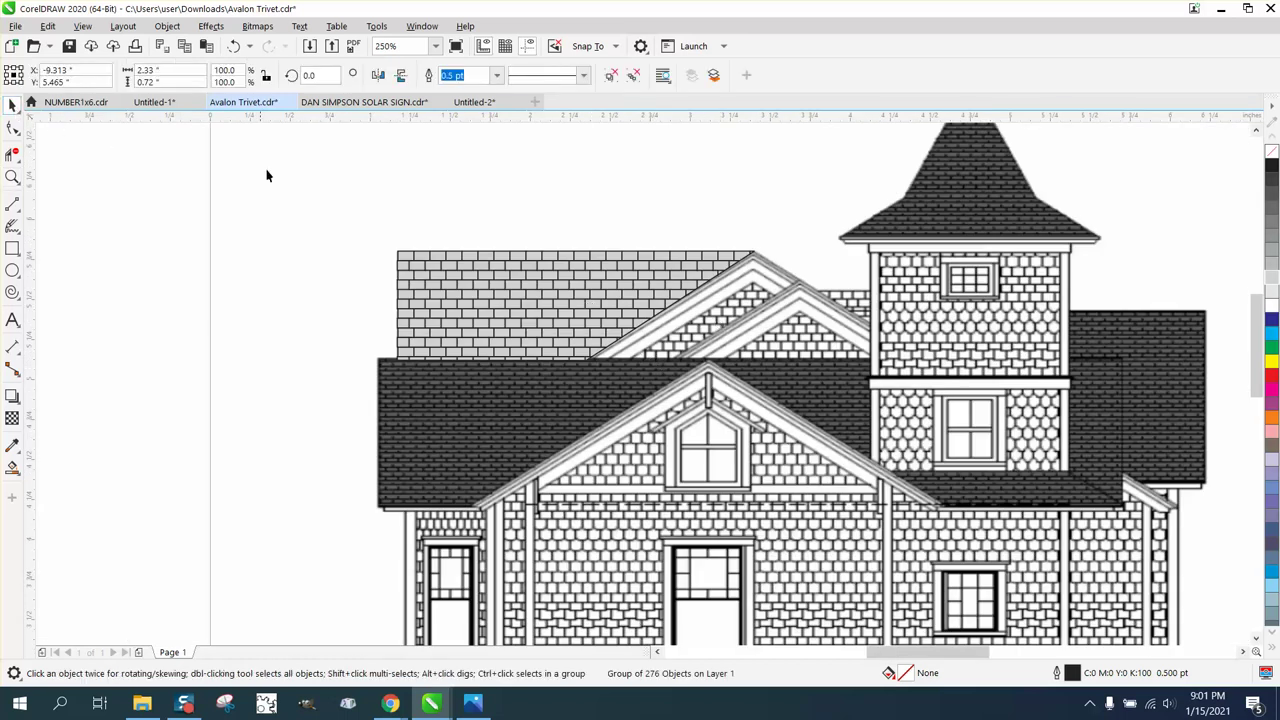
scroll(538, 264, "down", 5)
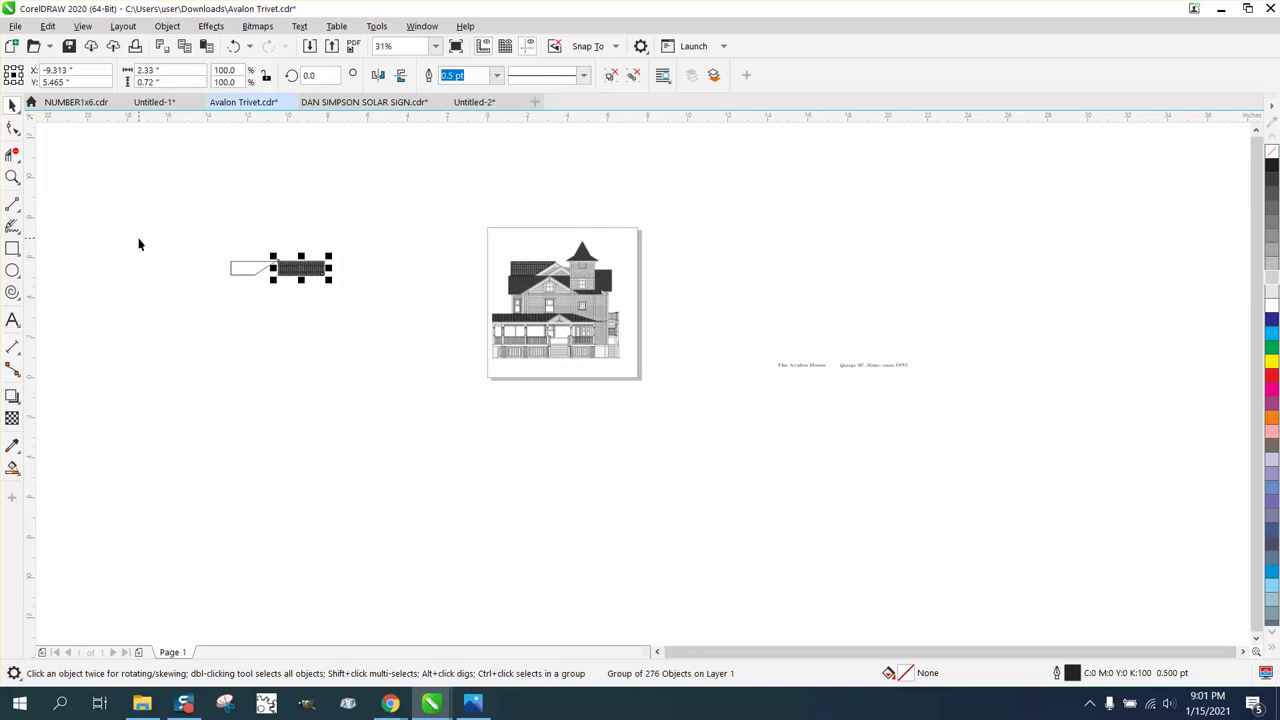
left_click(13, 177)
left_click_drag(286, 251, 378, 291)
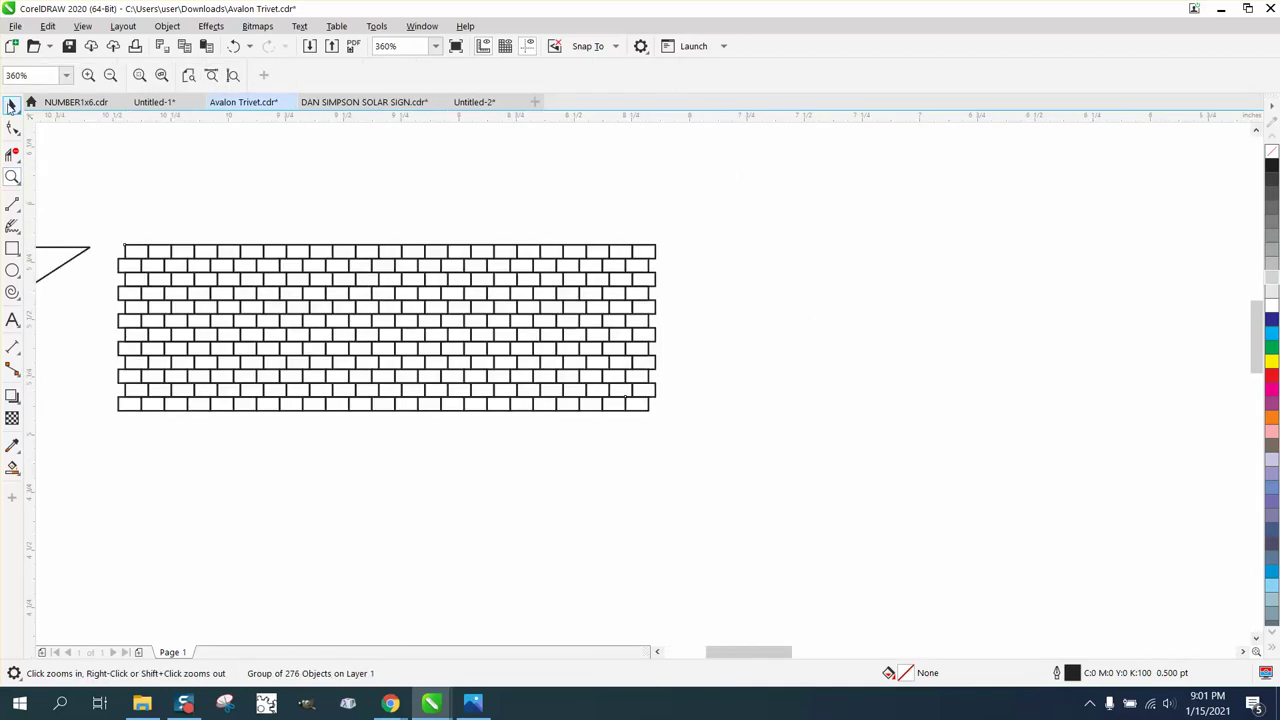
left_click(13, 106)
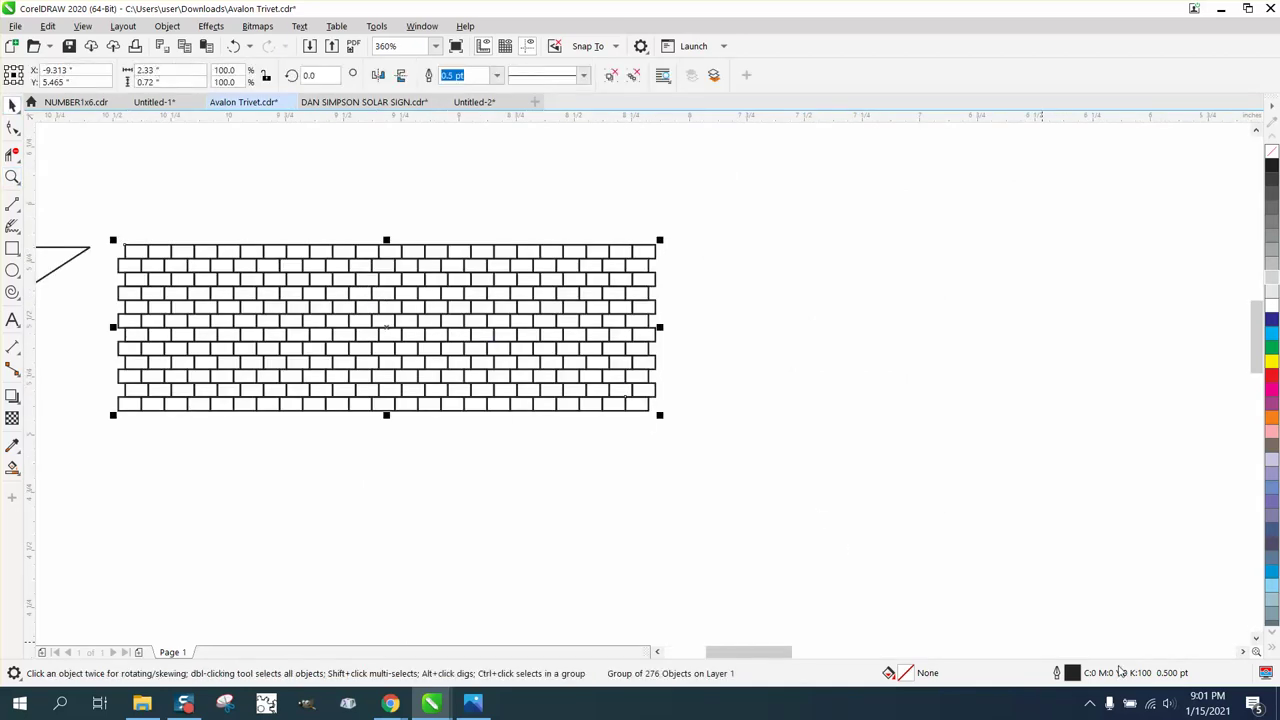
scroll(679, 392, "down", 2)
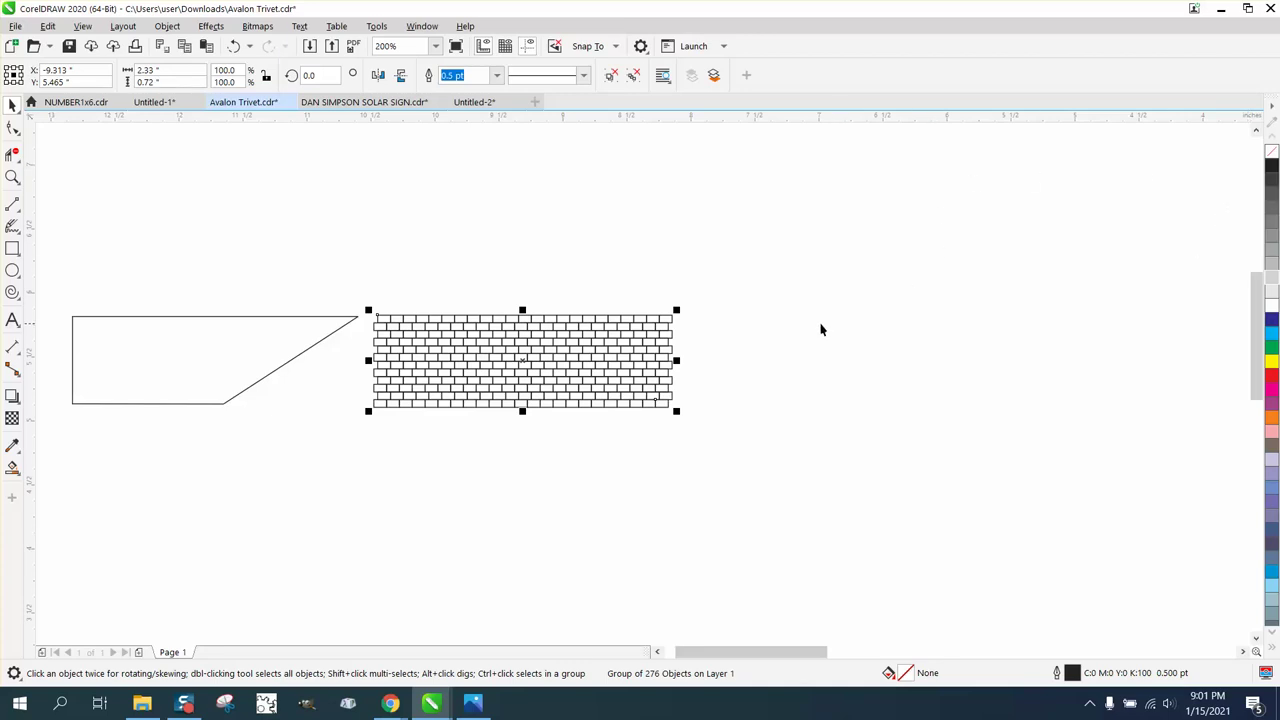
scroll(678, 316, "down", 1)
scroll(656, 323, "down", 1)
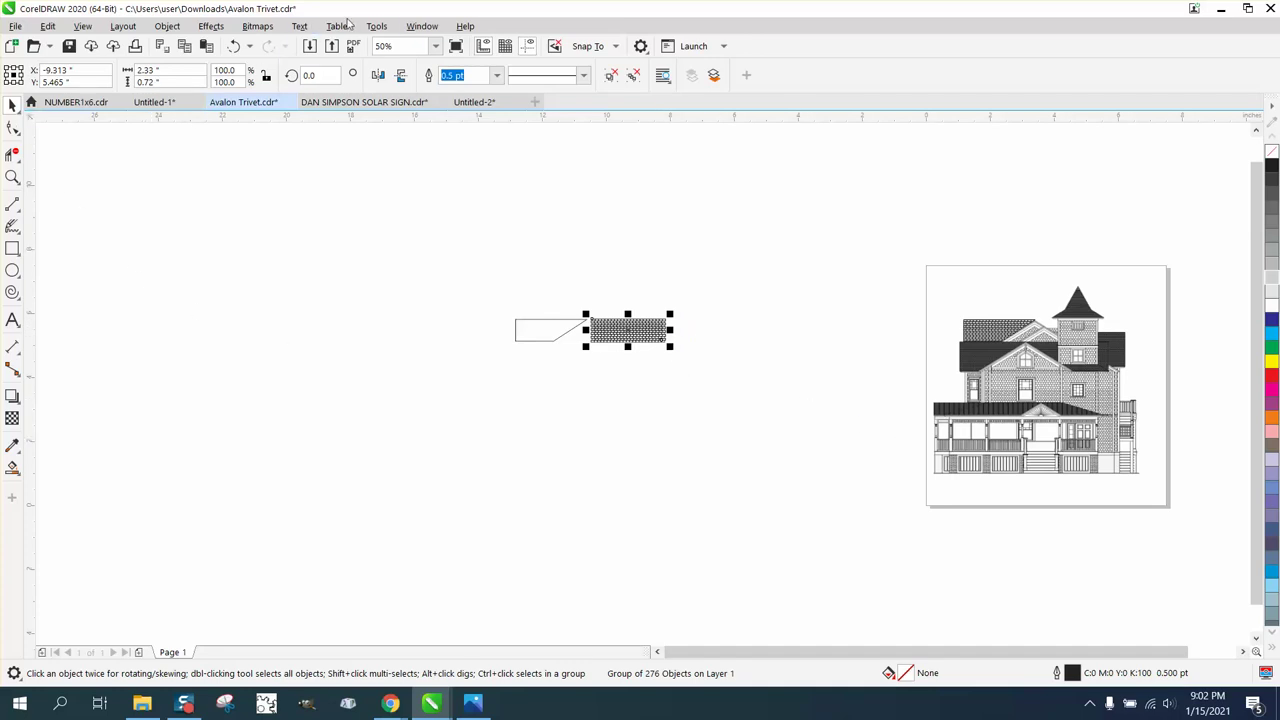
- Replace the Default Palette with the RGB Palette
left_click(421, 26)
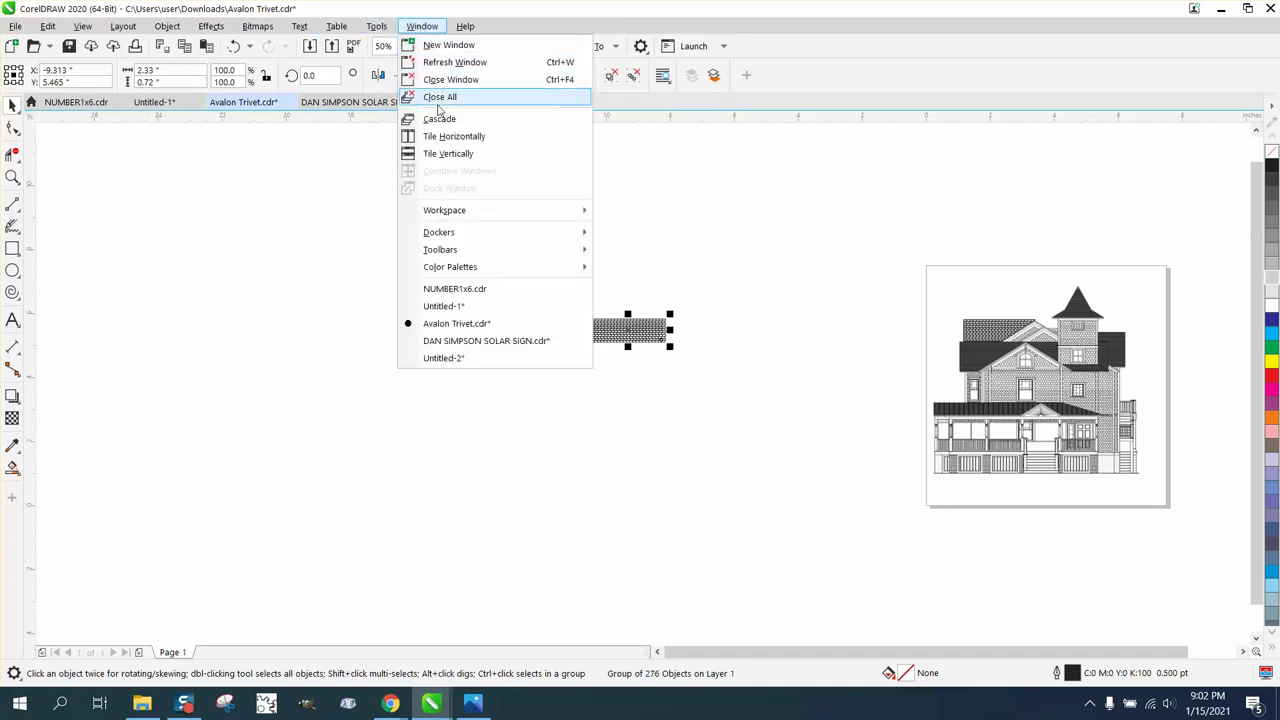
mouse_move(467, 268)
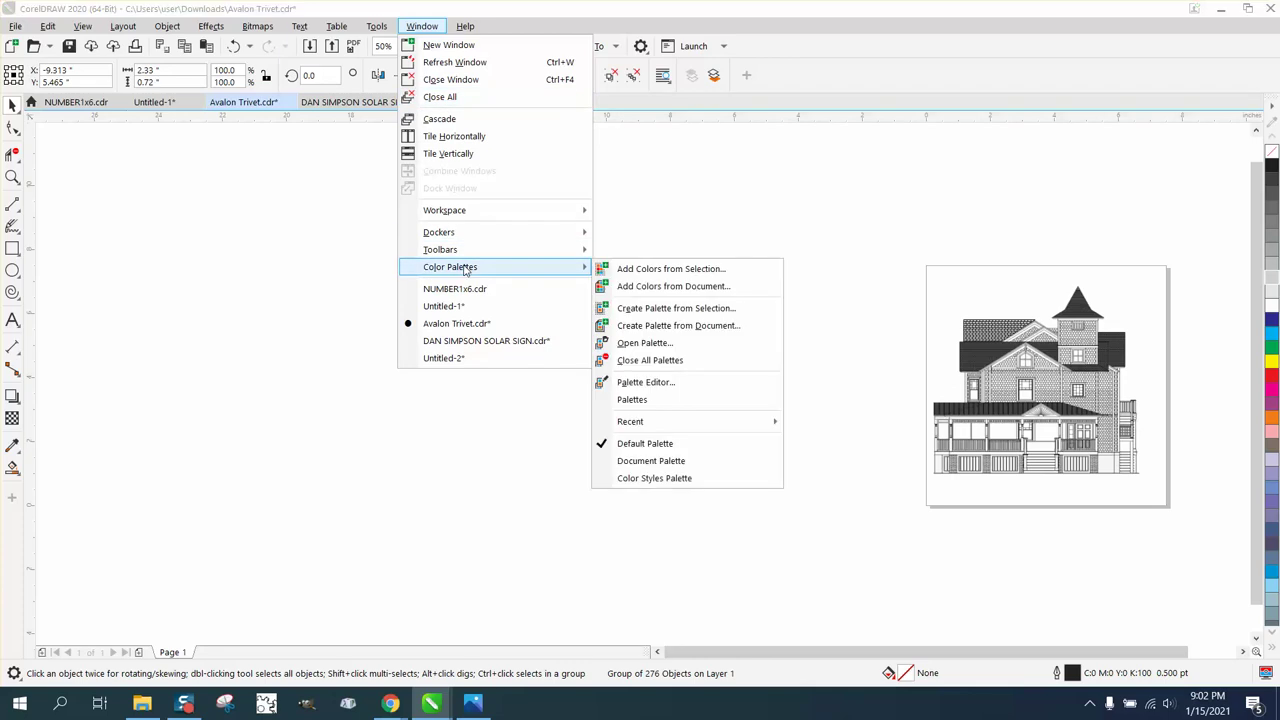
left_click(631, 401)
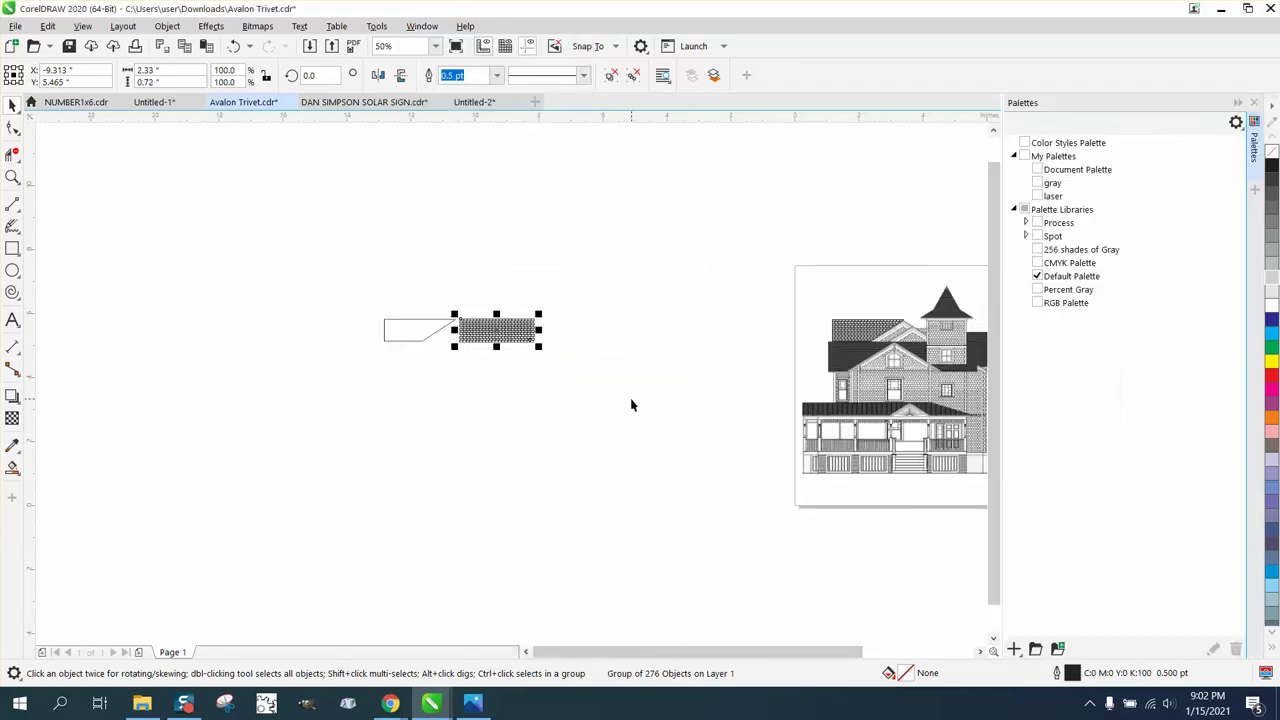
left_click(1038, 277)
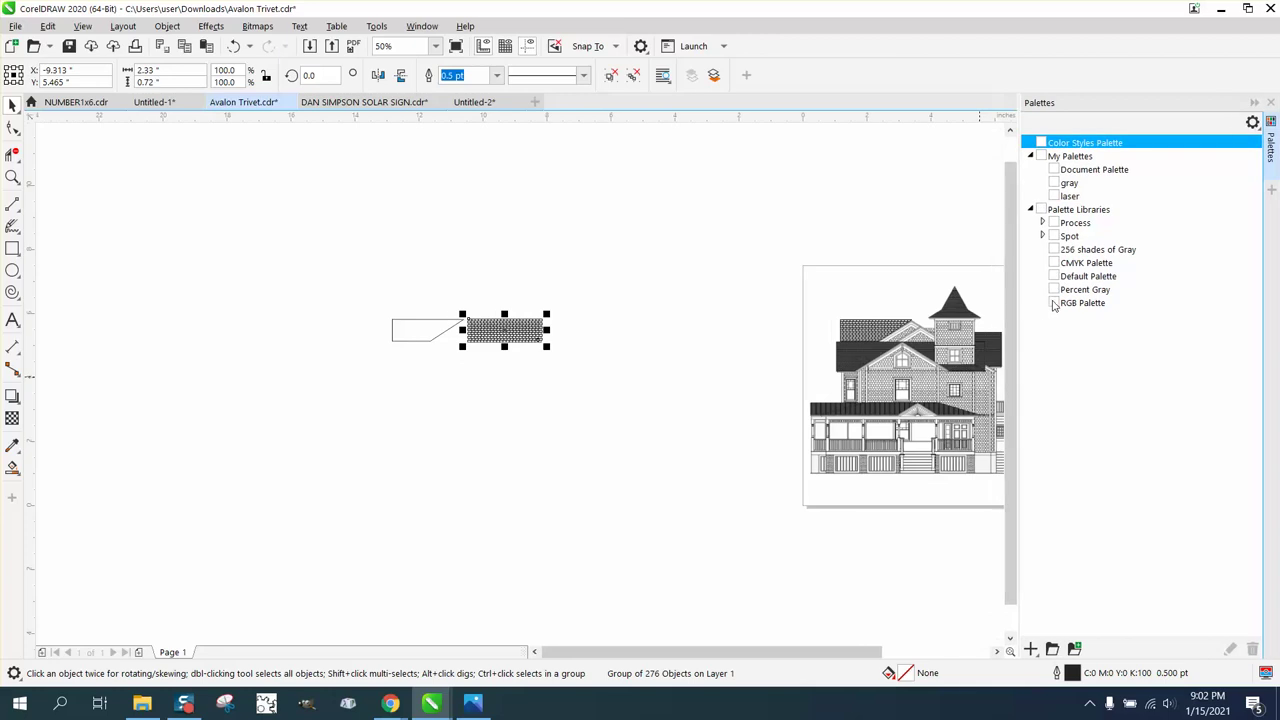
left_click(1054, 303)
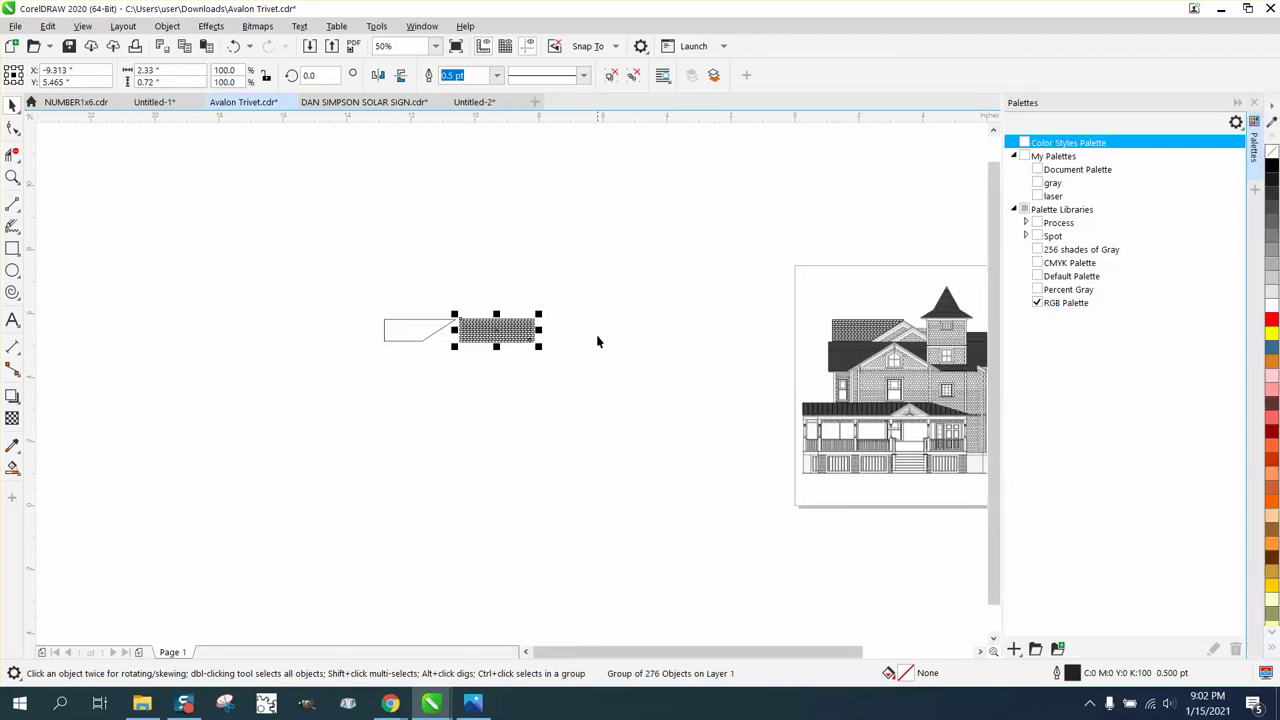
- Reselect the spare brick grid and give it an RGB black (#000000) outline
left_click(563, 326)
left_click(537, 335)
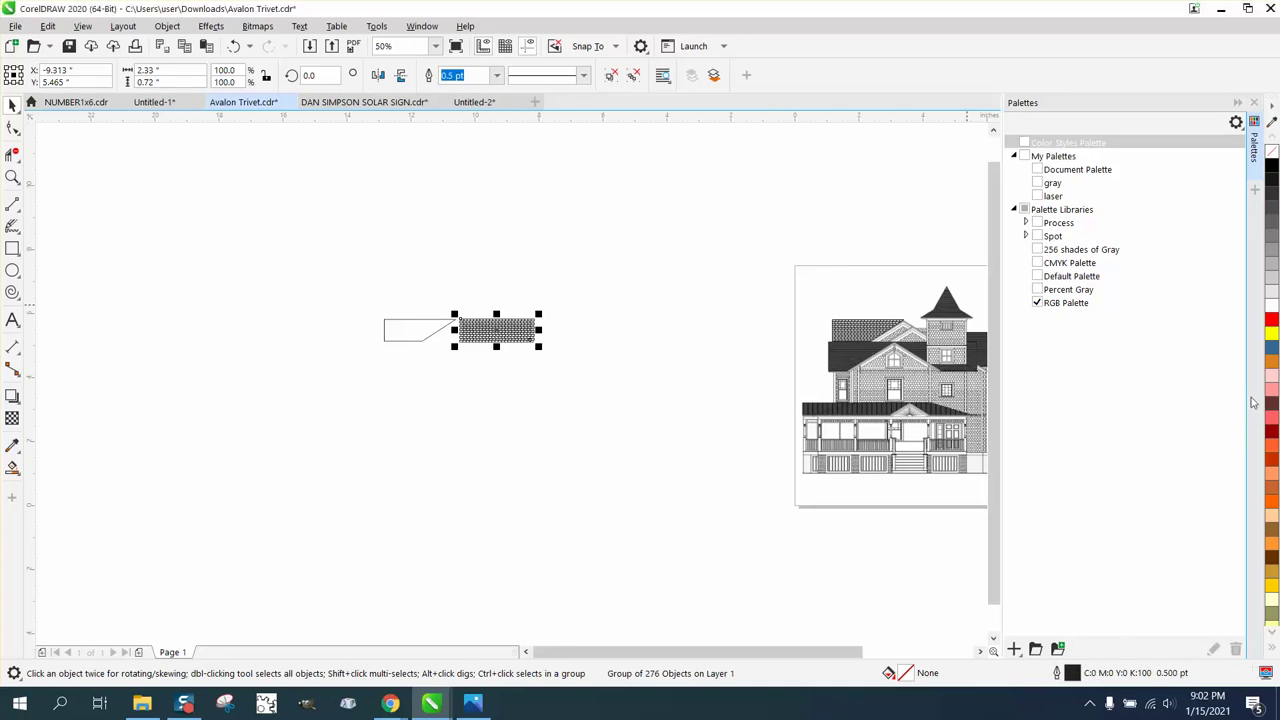
right_click(1273, 170)
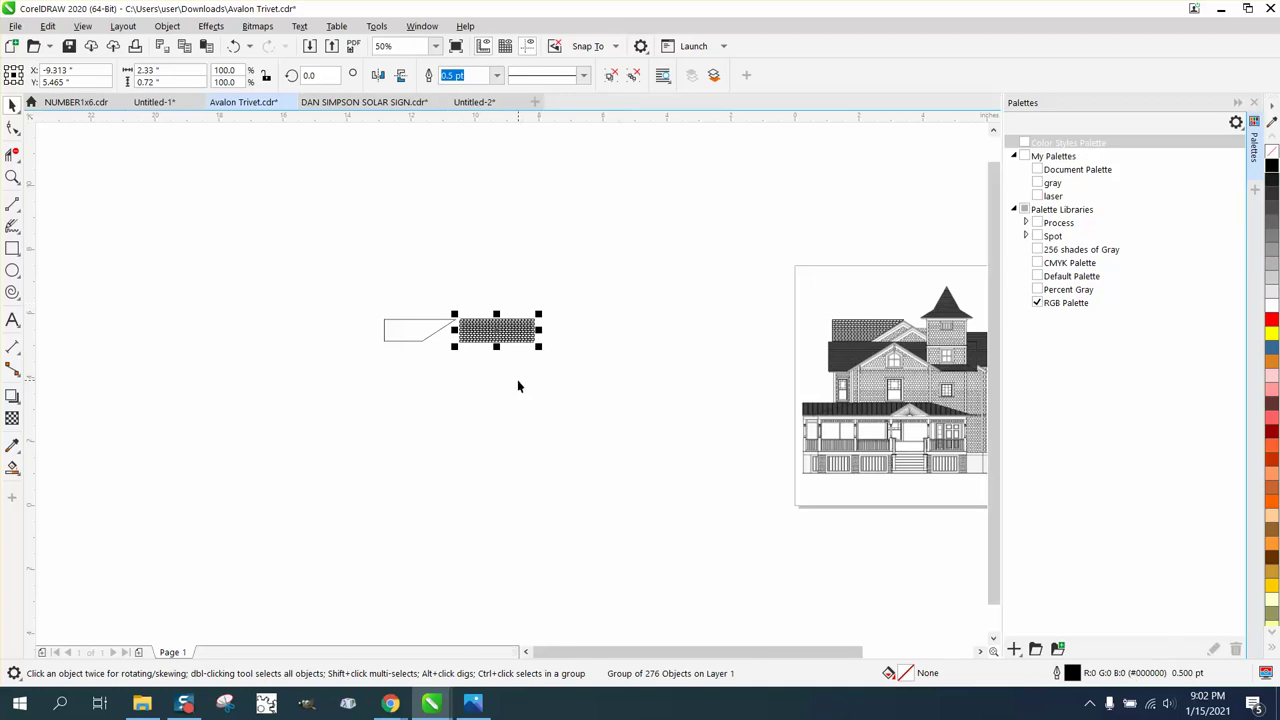
scroll(475, 340, "down", 1)
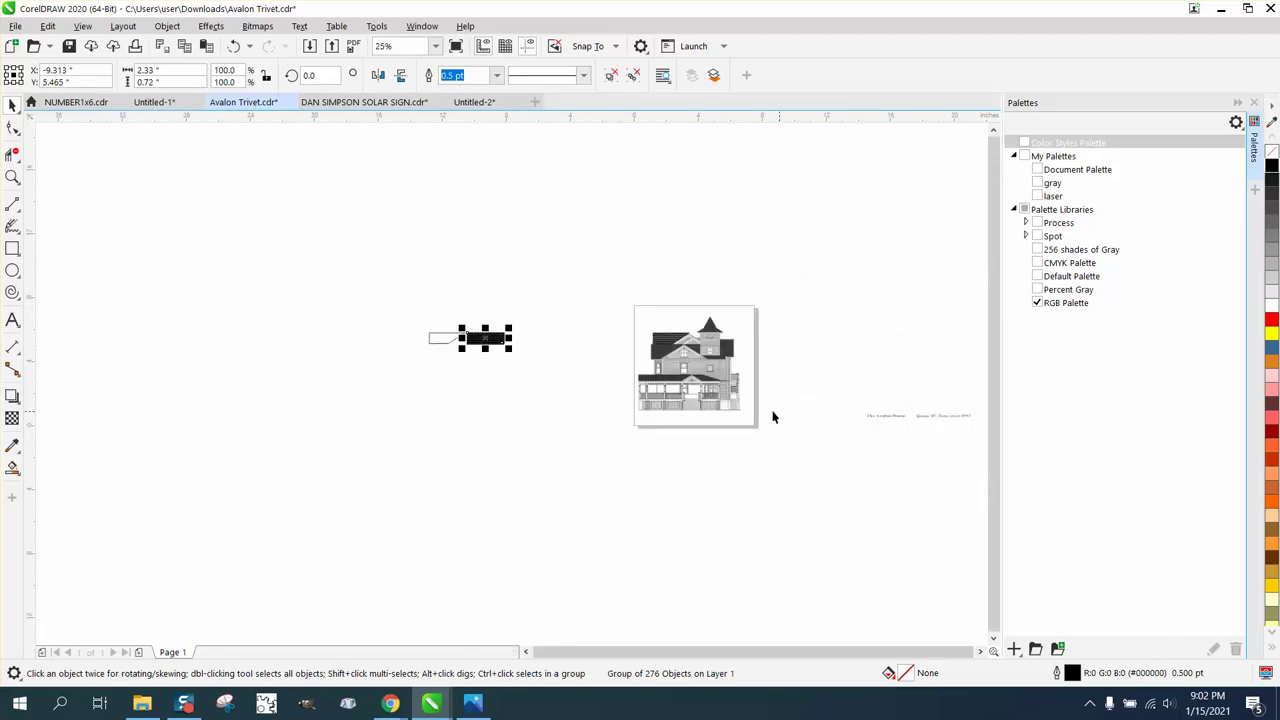
- Draw a rectangle enclosing the house drawing and fill it with yellow
left_click(12, 177)
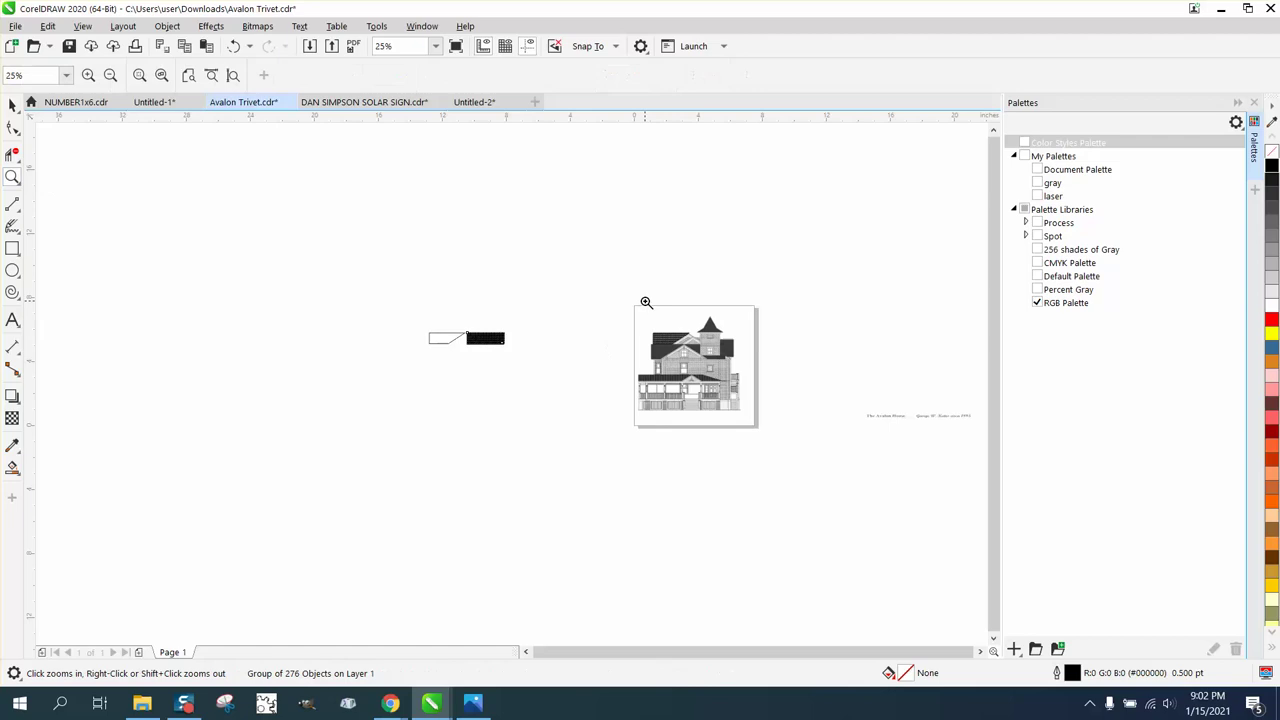
left_click_drag(646, 302, 868, 457)
scroll(348, 327, "down", 1)
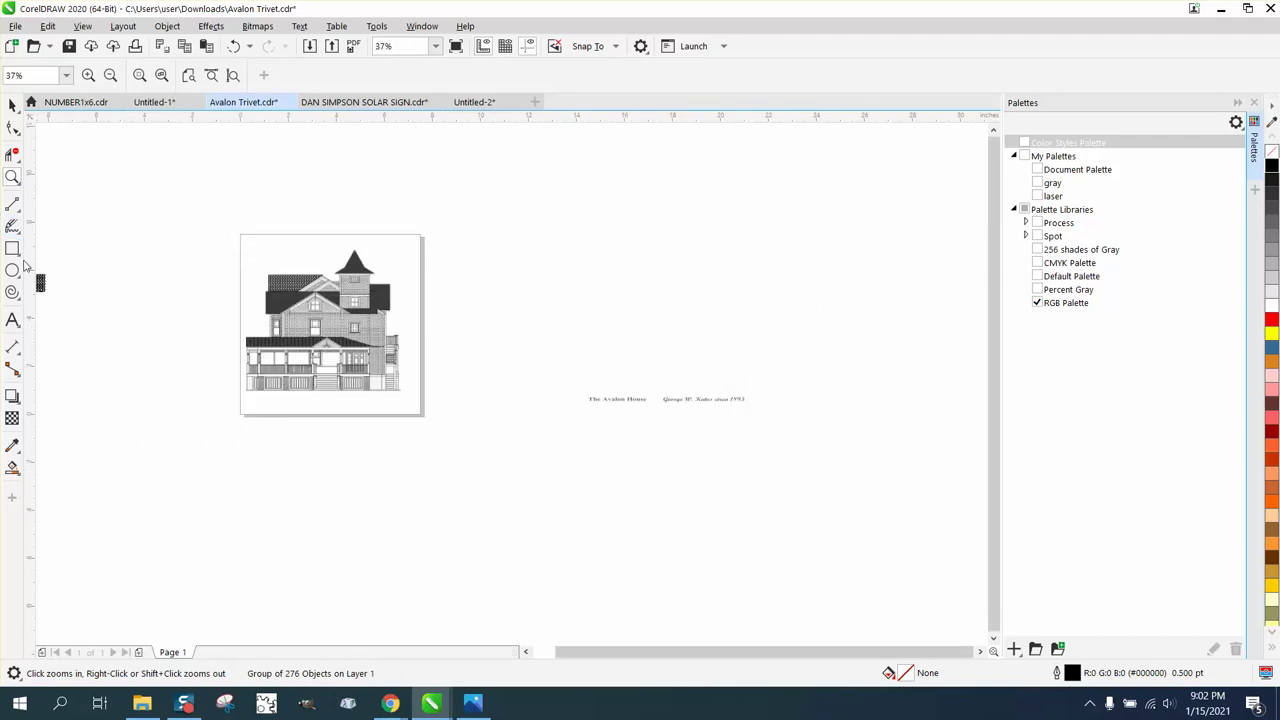
left_click(12, 248)
left_click_drag(173, 216, 484, 436)
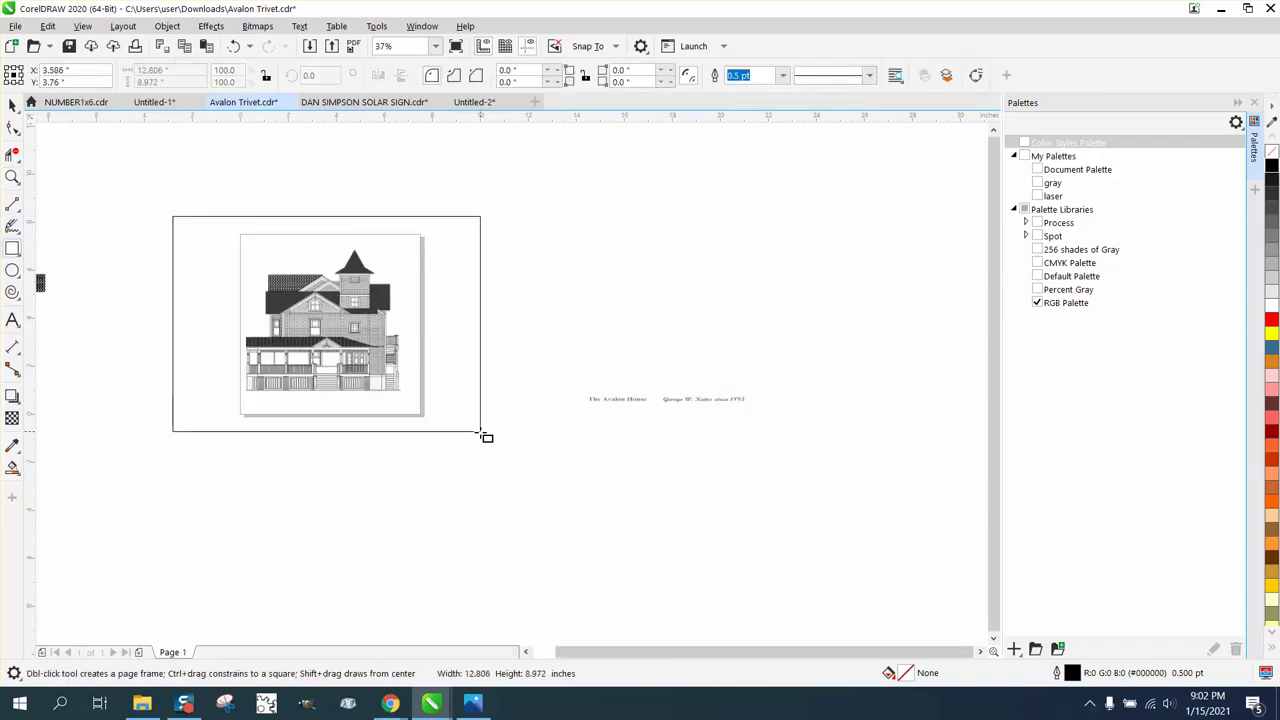
left_click(1271, 333)
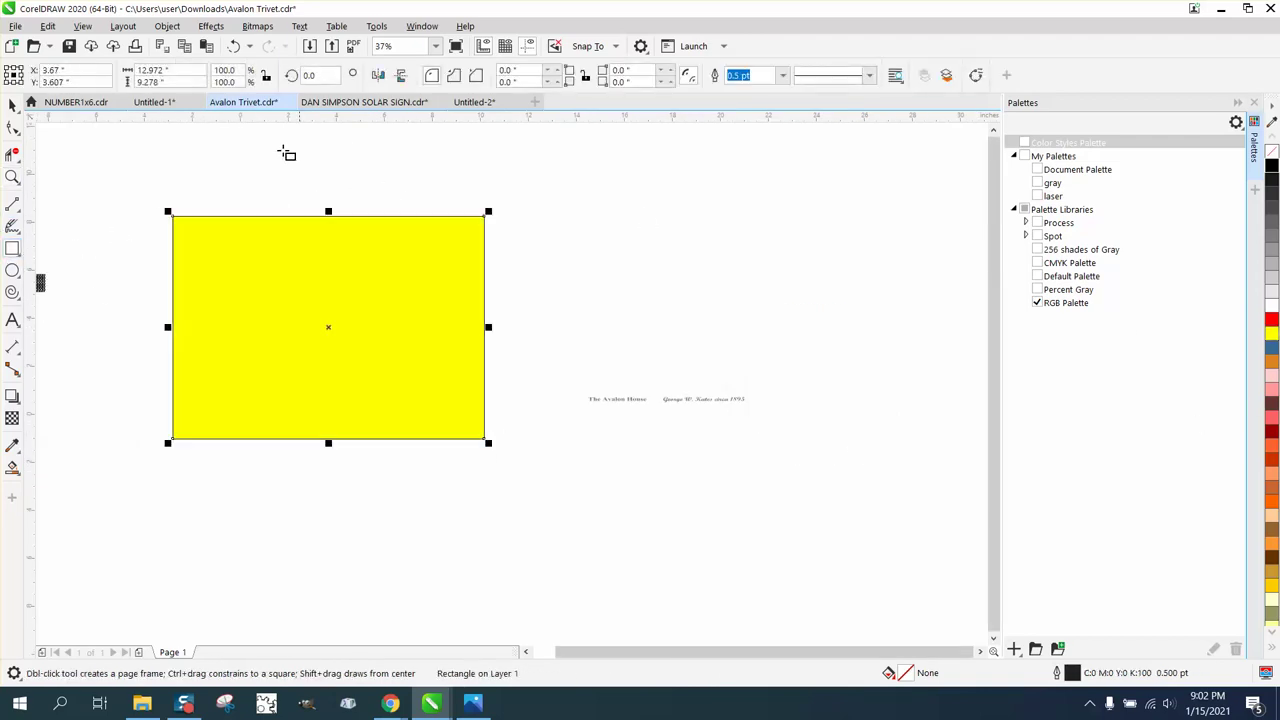
- Send the yellow rectangle To Back of Page behind the house, then deselect it
left_click(167, 26)
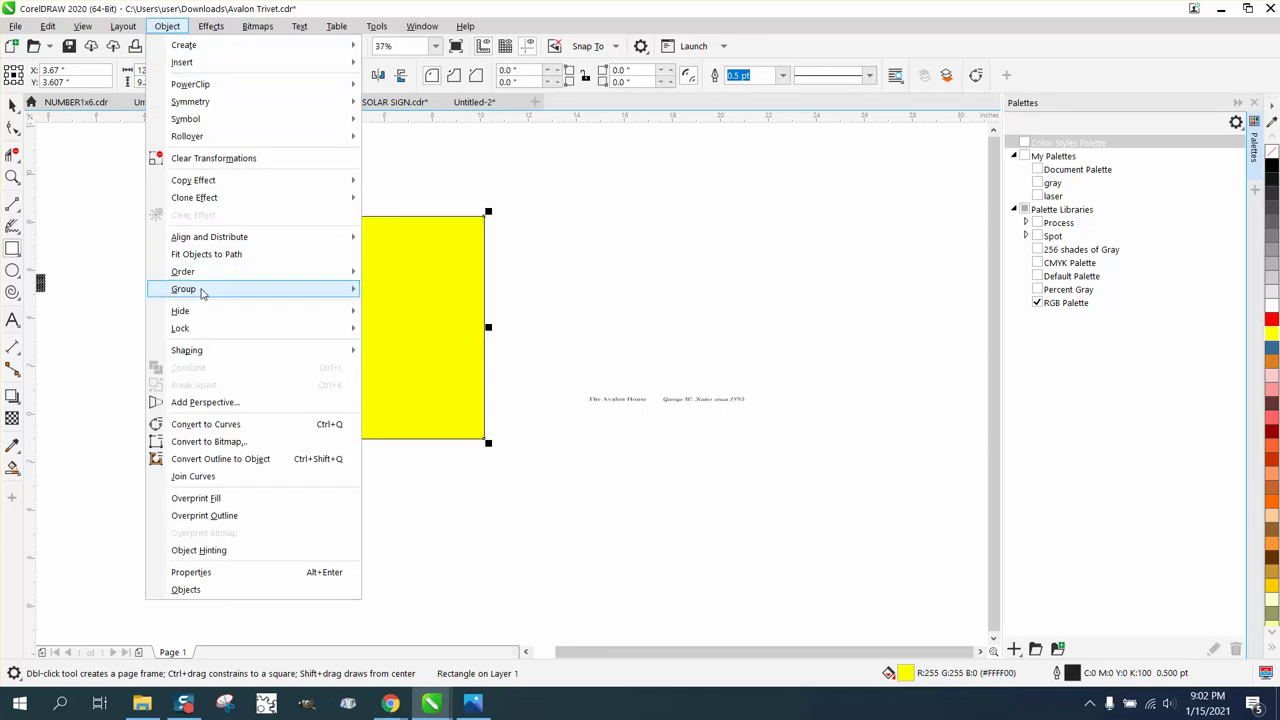
mouse_move(202, 292)
mouse_move(229, 274)
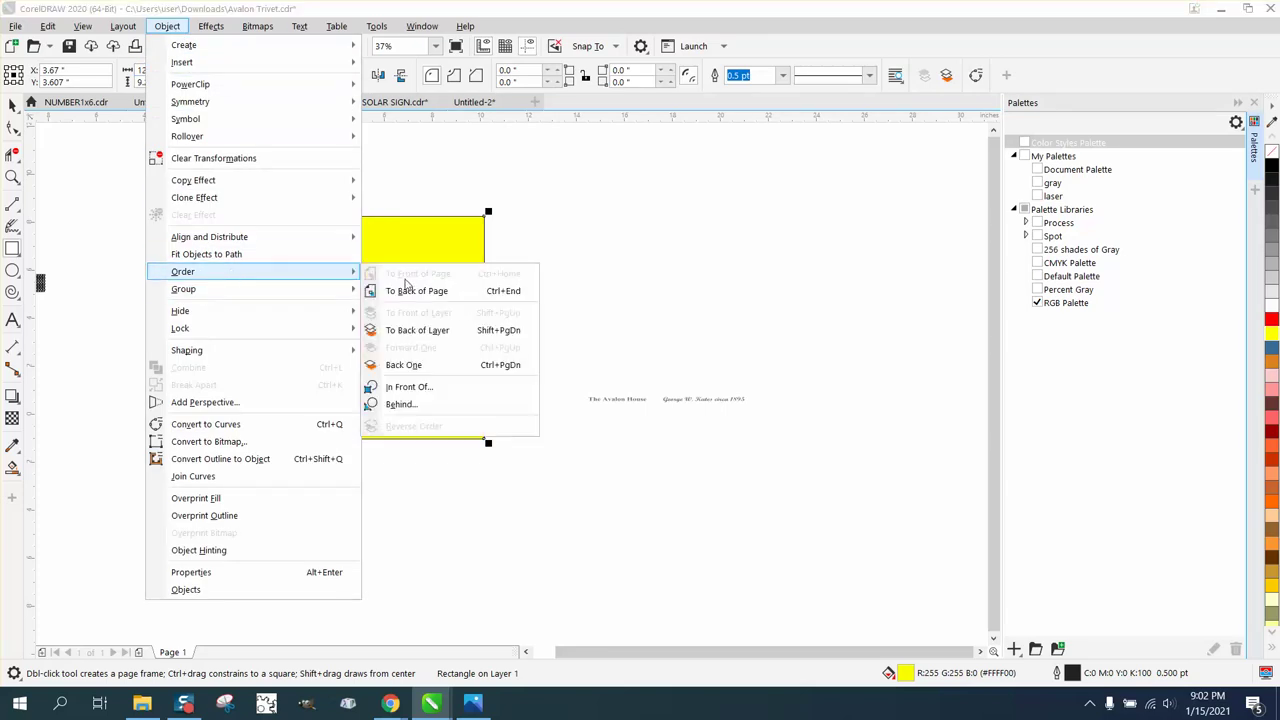
left_click(408, 291)
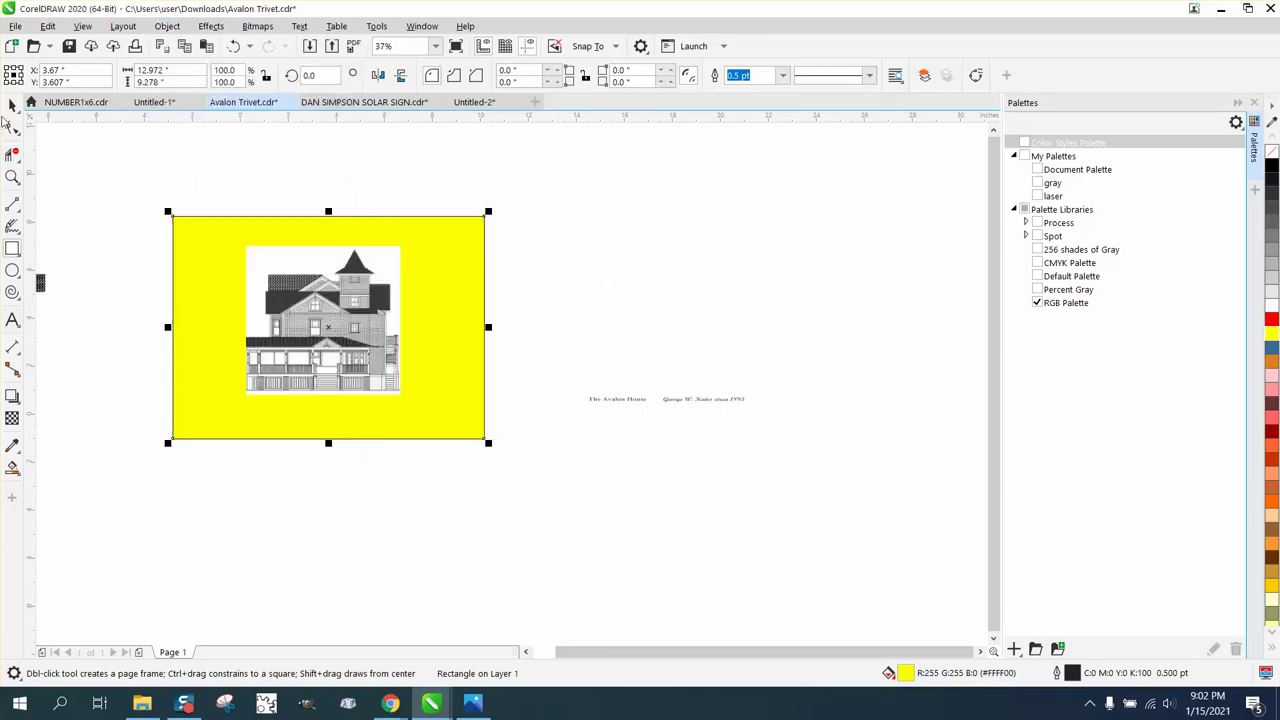
left_click(12, 105)
left_click(62, 309)
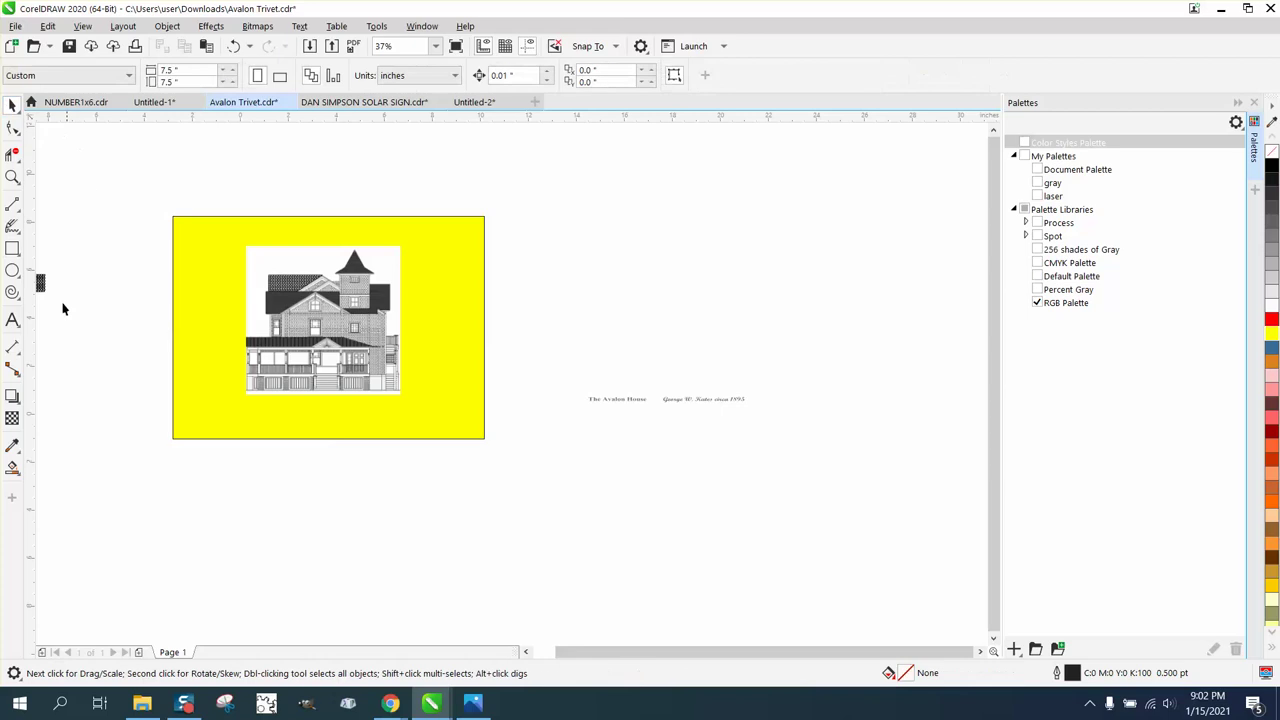
- Select the colour eyedropper and zoom in closely on the house drawing
left_click(22, 458)
left_click(72, 447)
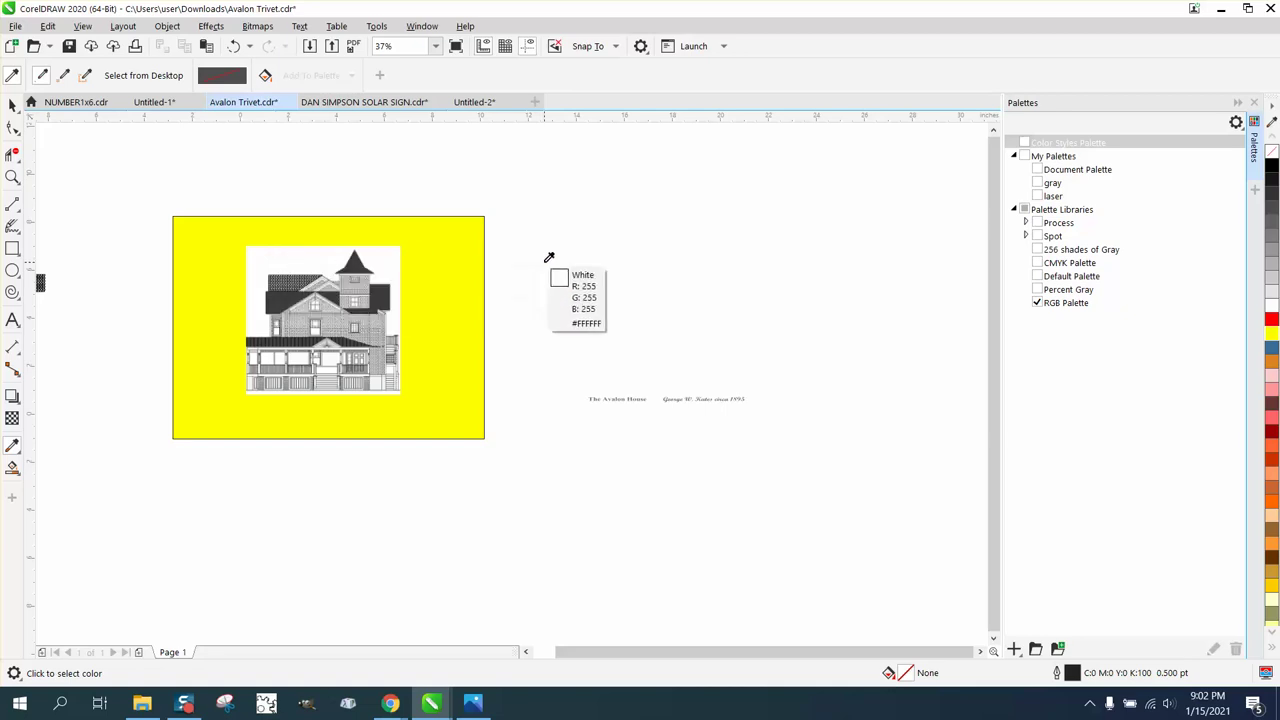
left_click(12, 177)
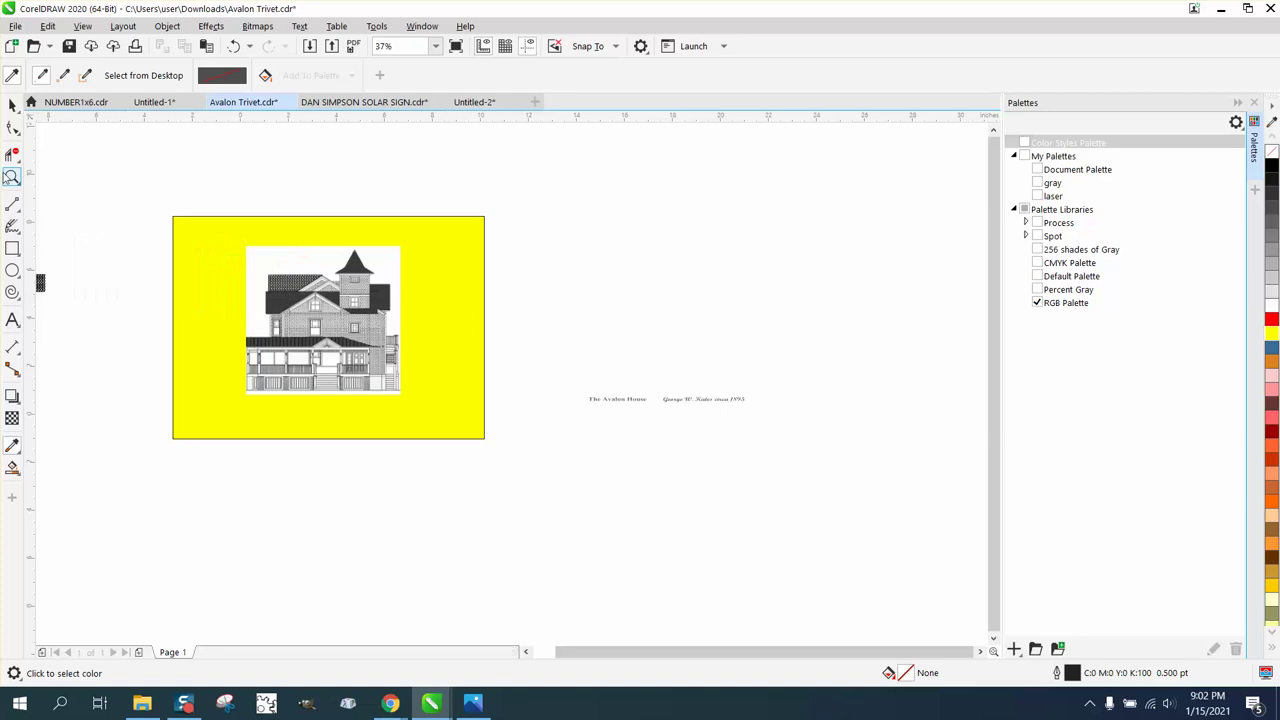
left_click_drag(240, 274, 448, 330)
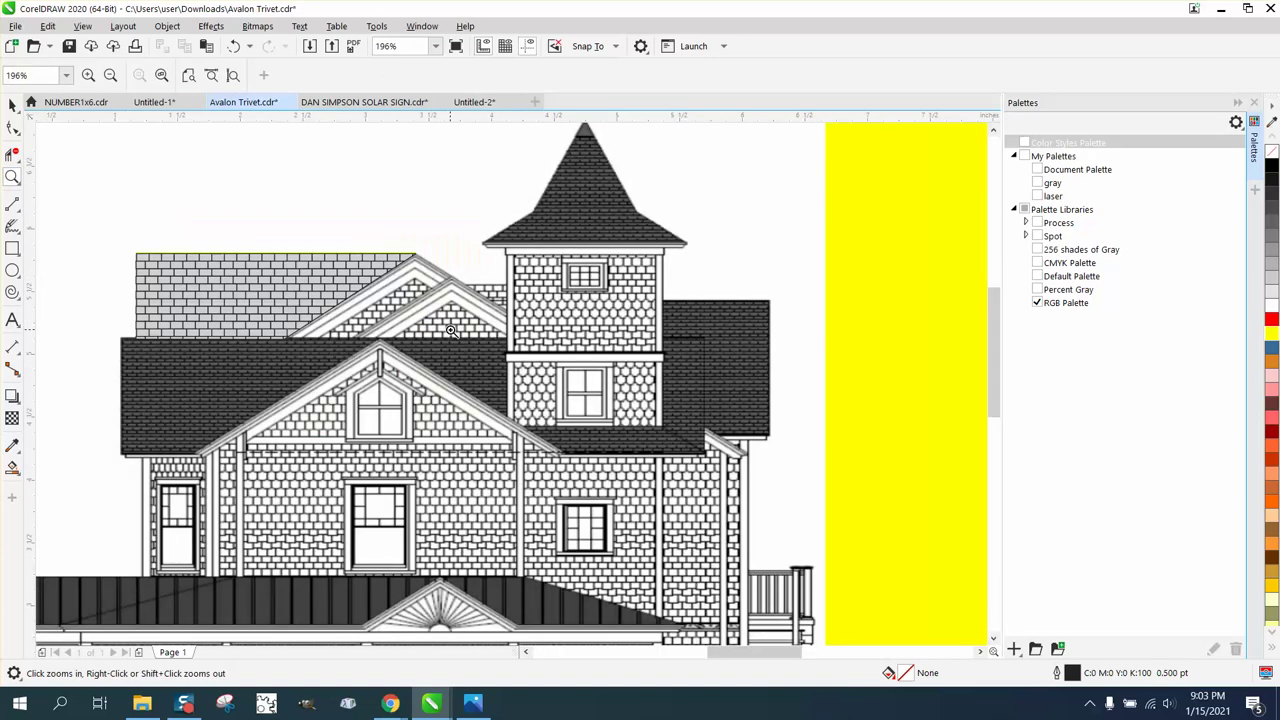